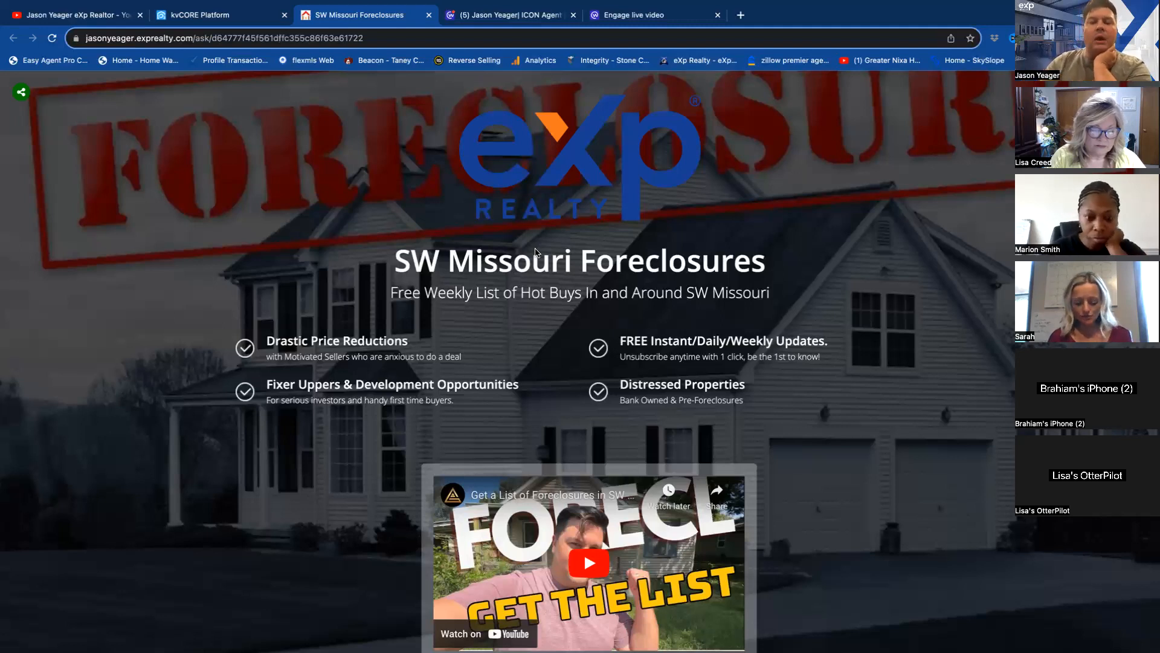
# Review the existing SW Missouri Foreclosures landing page and play its embedded video.
pyautogui.scroll(-3, 624, 442)
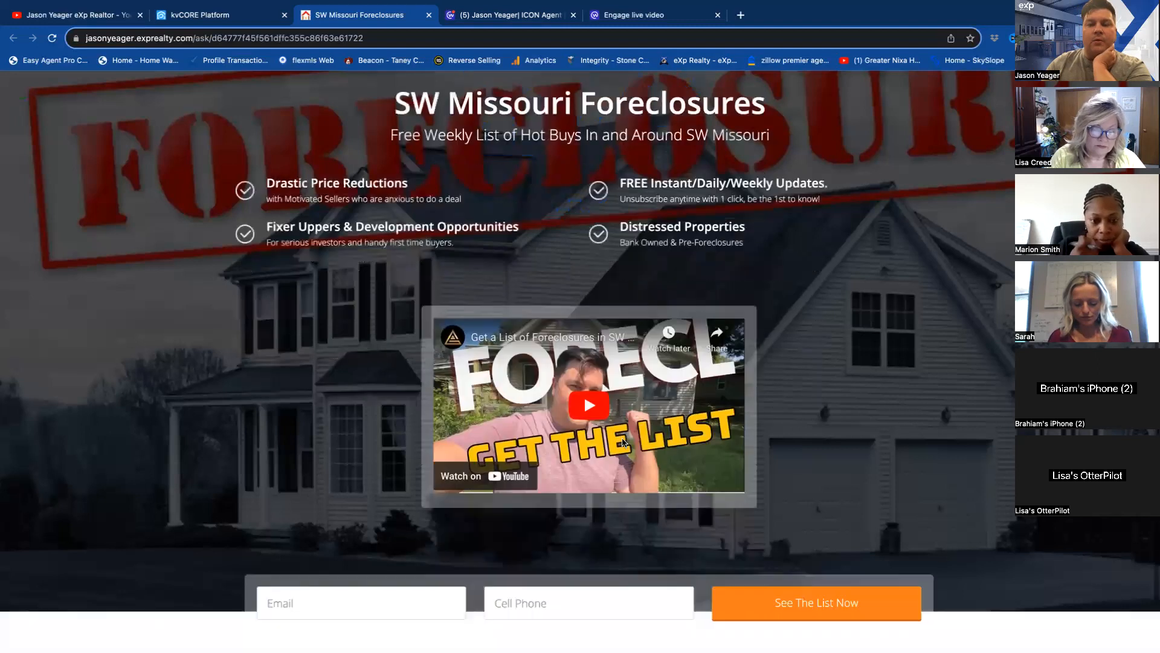
pyautogui.scroll(-1, 623, 442)
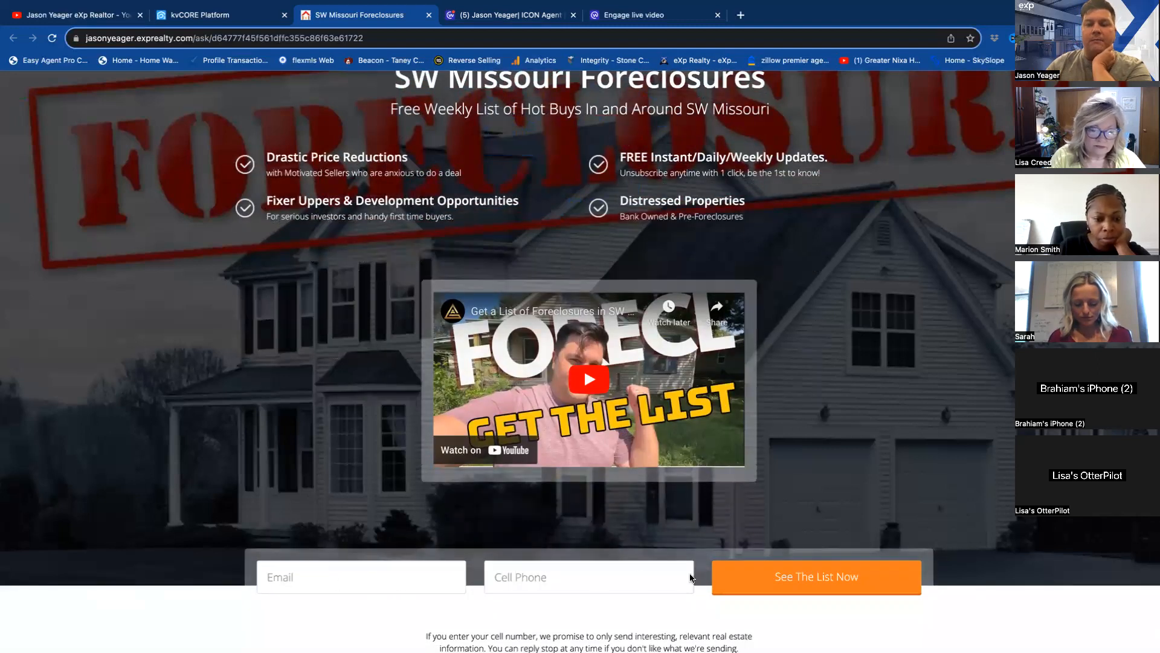
pyautogui.scroll(2, 690, 481)
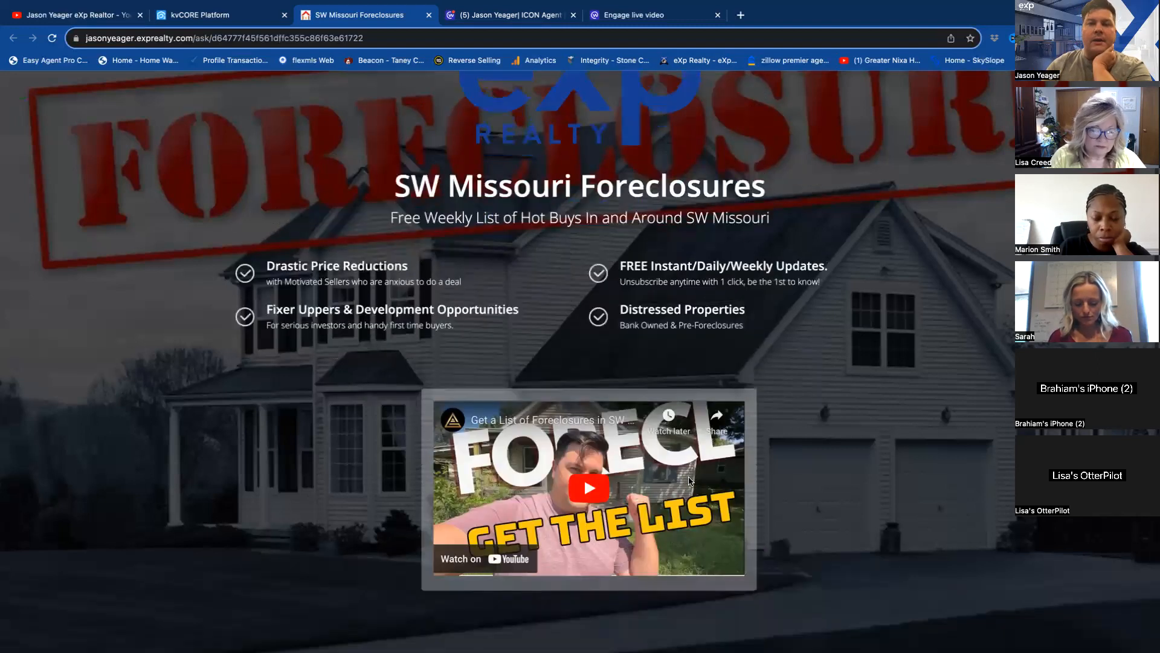
pyautogui.scroll(1, 690, 481)
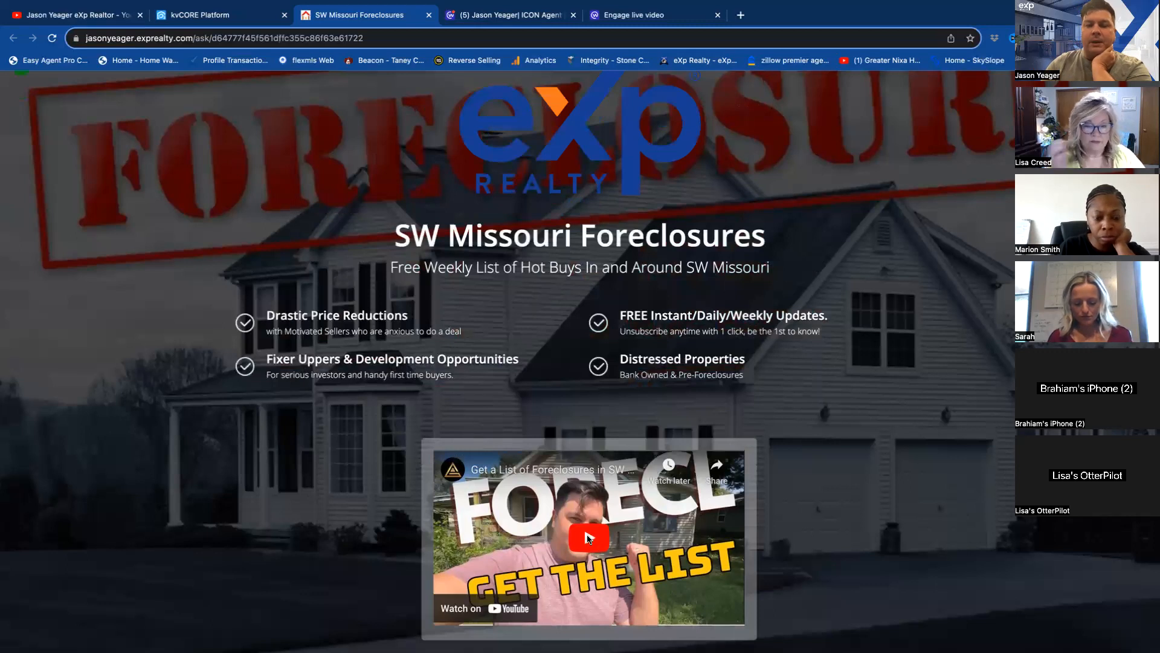
pyautogui.click(589, 537)
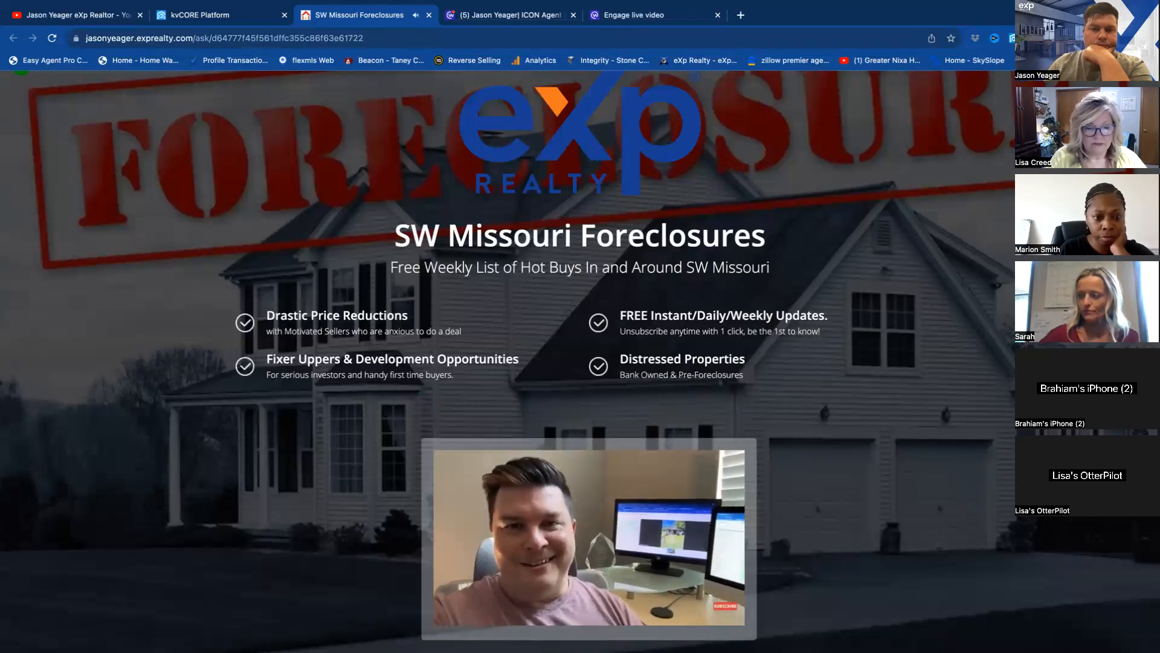
pyautogui.moveTo(635, 557)
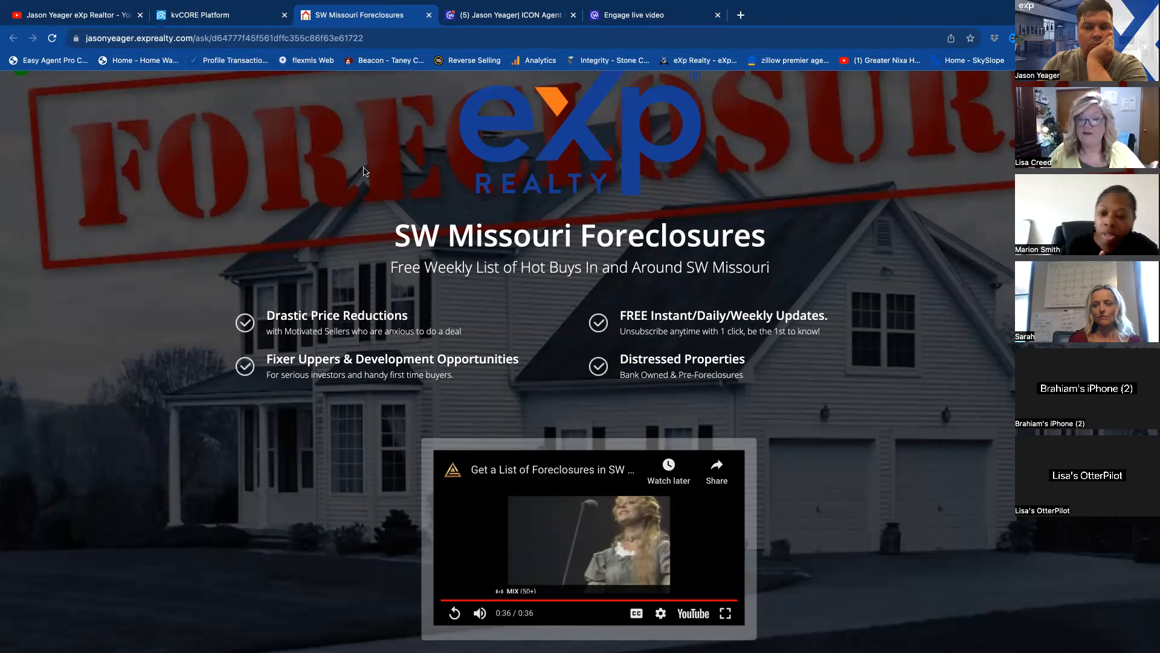
# Switch to kvCORE, close the open contact record, return to the dashboard and start building a new landing page.
pyautogui.click(201, 16)
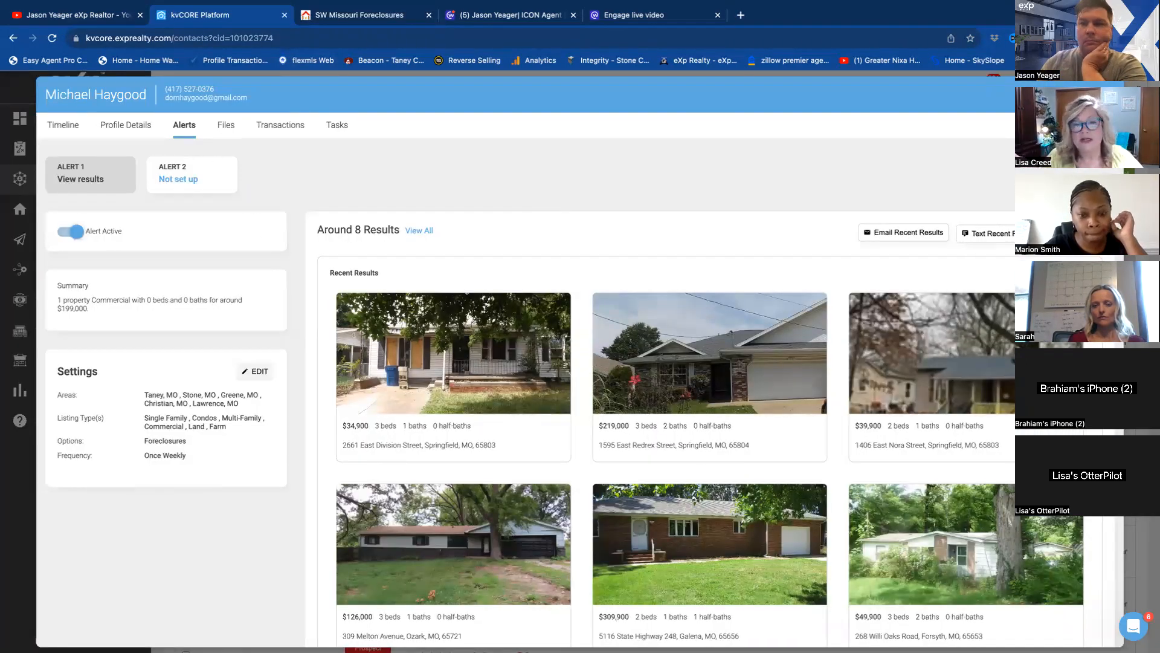
pyautogui.click(1139, 88)
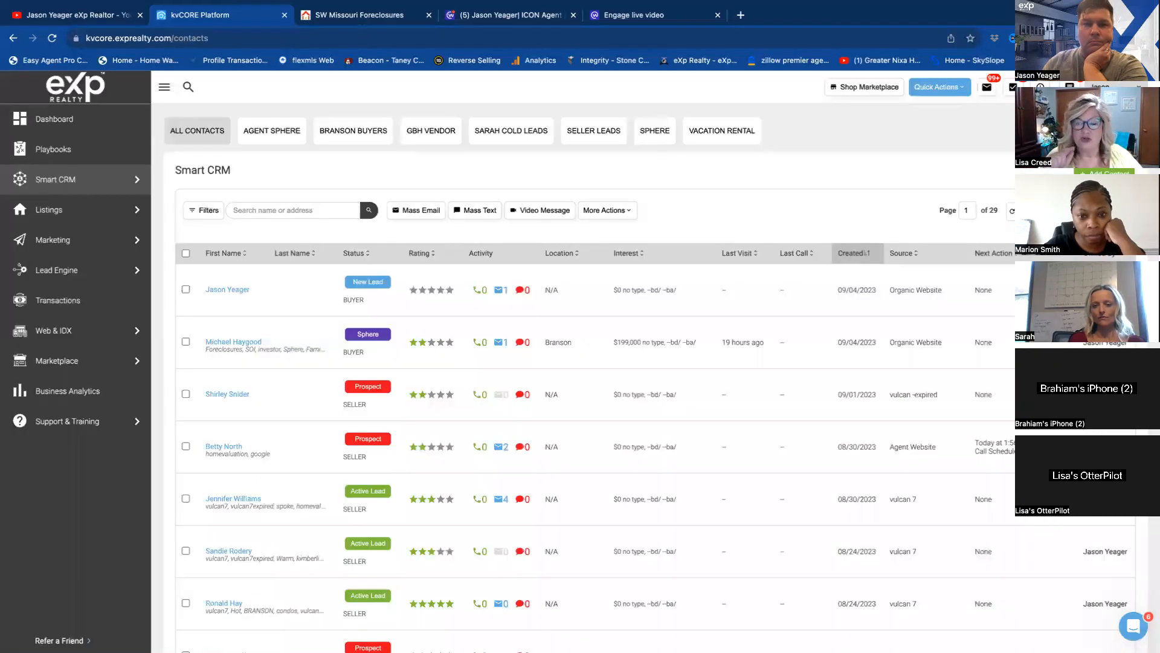
pyautogui.click(64, 125)
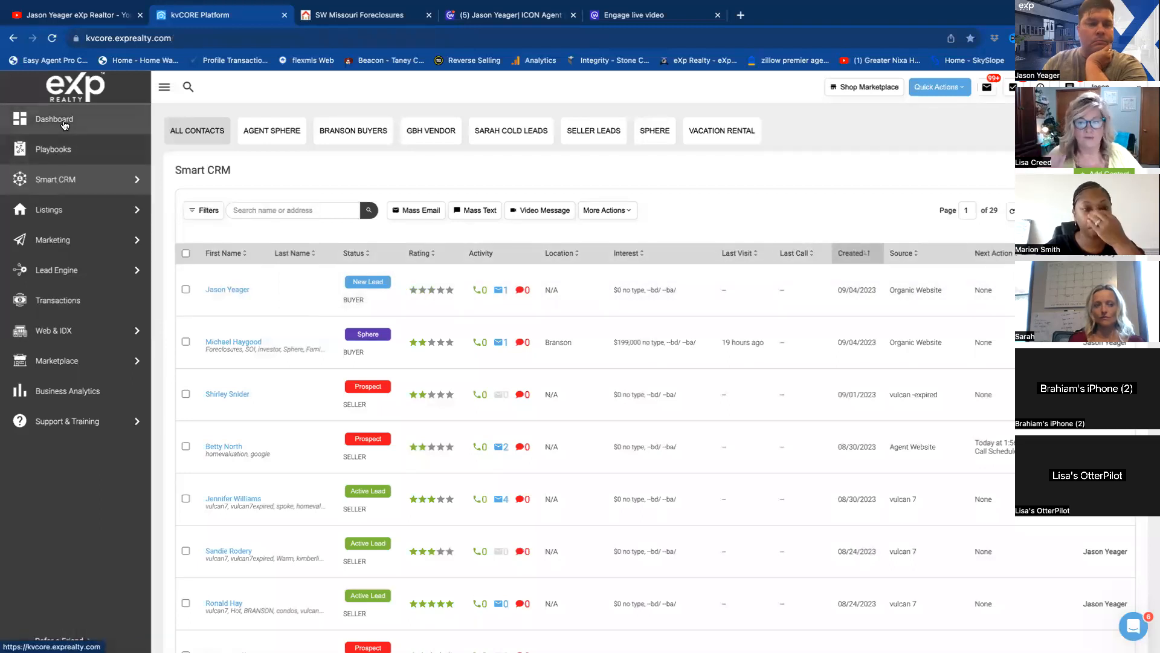
pyautogui.moveTo(78, 288)
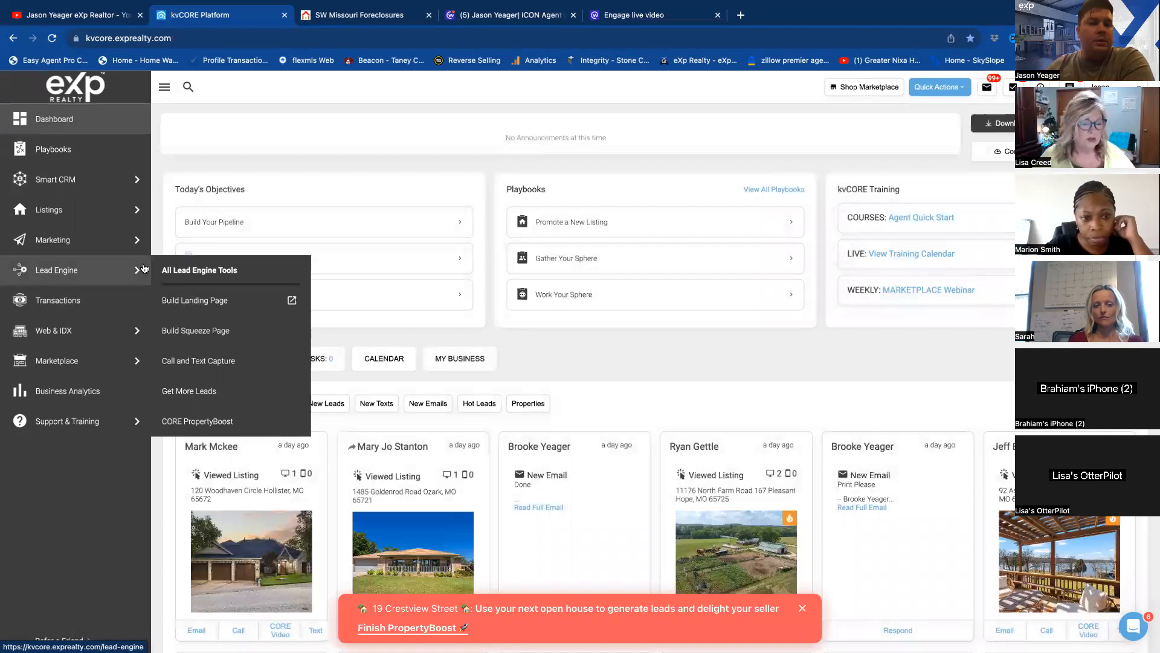
pyautogui.moveTo(79, 200)
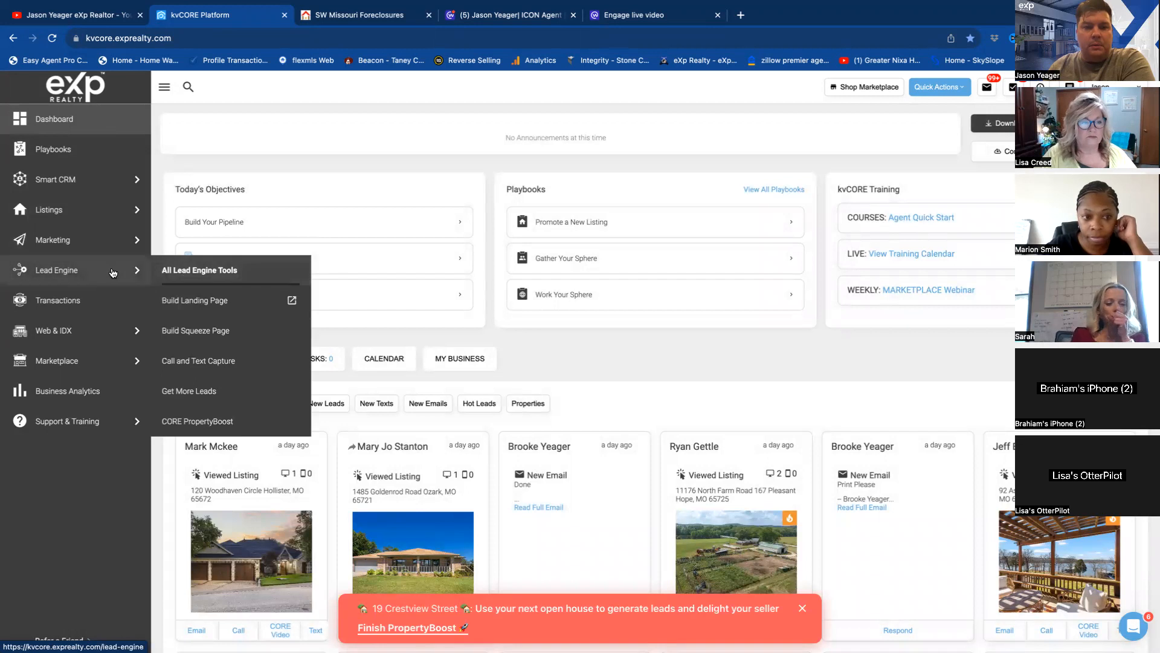
pyautogui.click(195, 302)
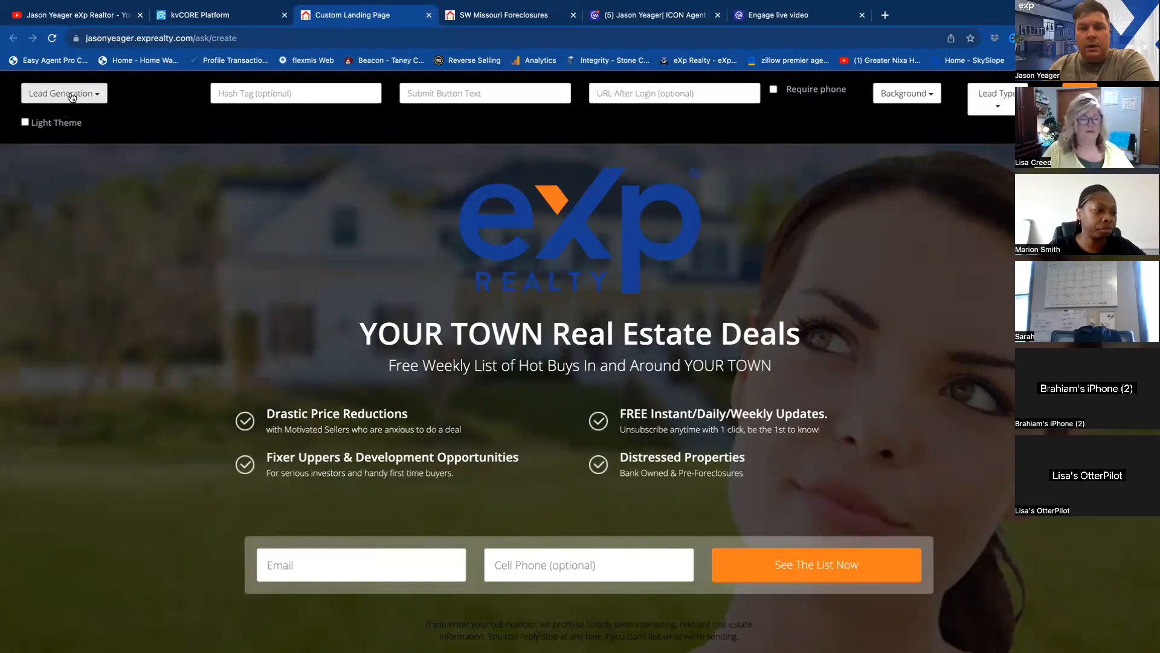
# Set the landing page type to Video + Lead and the lead type to Buyer.
pyautogui.click(98, 97)
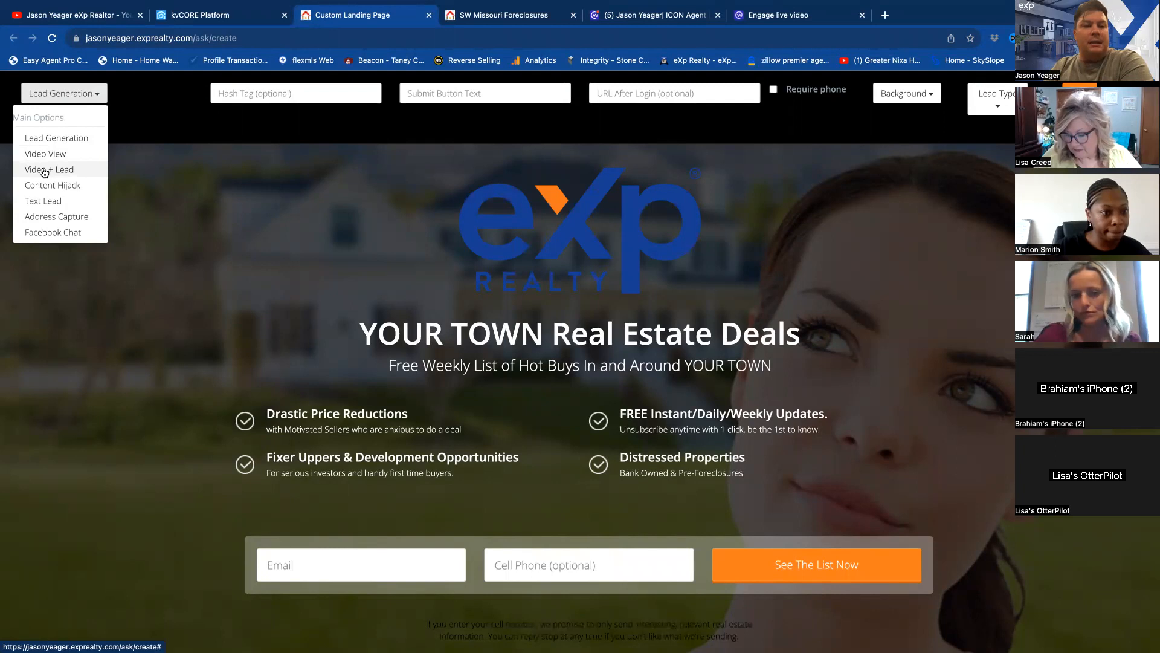
pyautogui.click(45, 170)
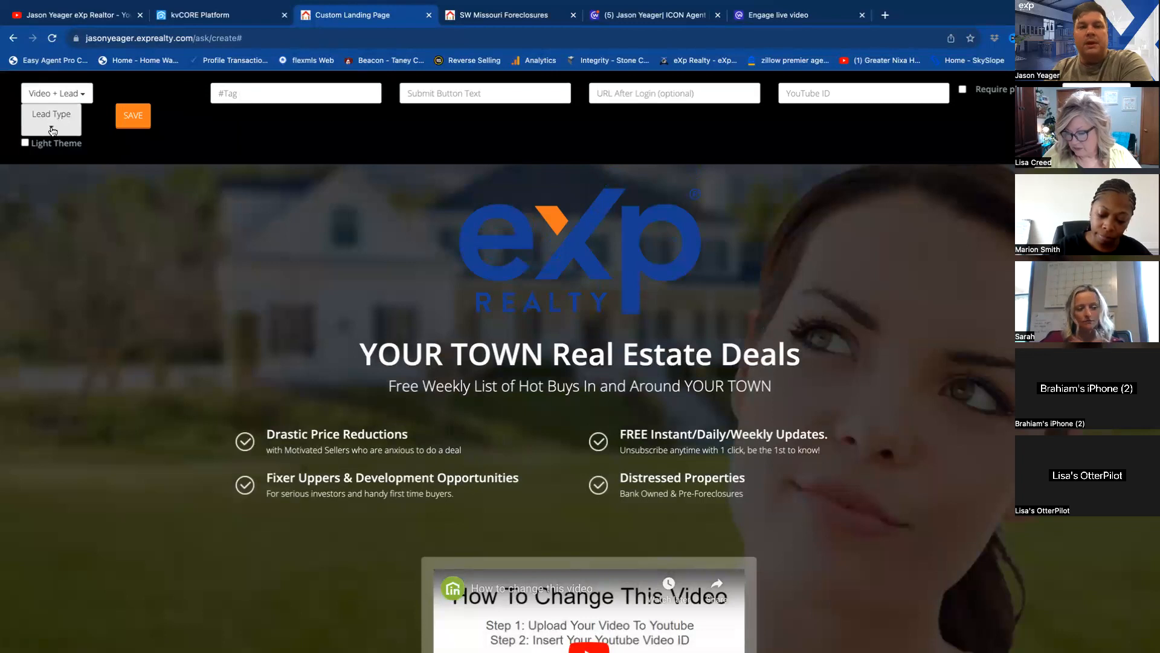
pyautogui.click(51, 130)
pyautogui.click(47, 180)
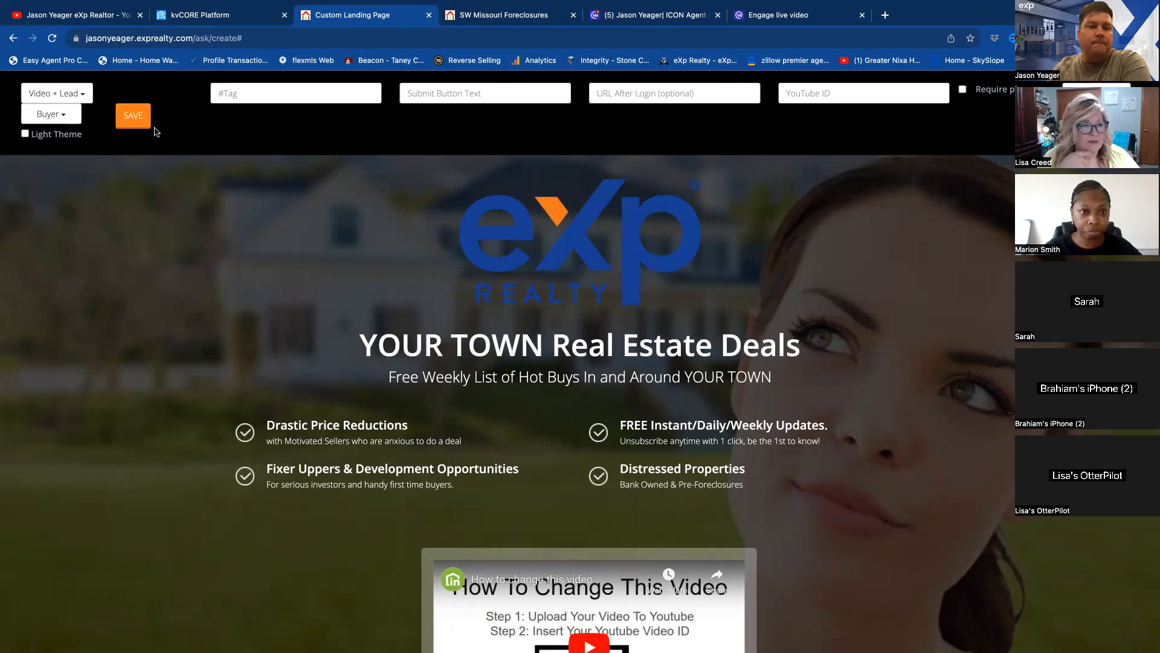
# Enter #foreclosures as the landing page's hashtag.
pyautogui.click(233, 94)
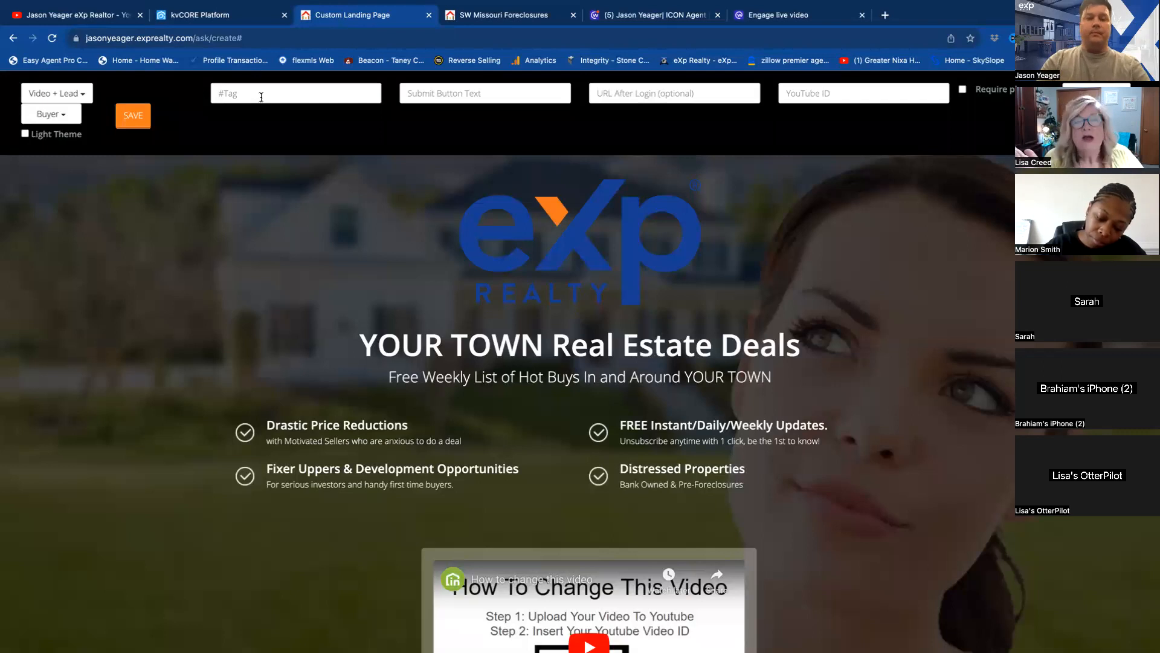
pyautogui.write('#')
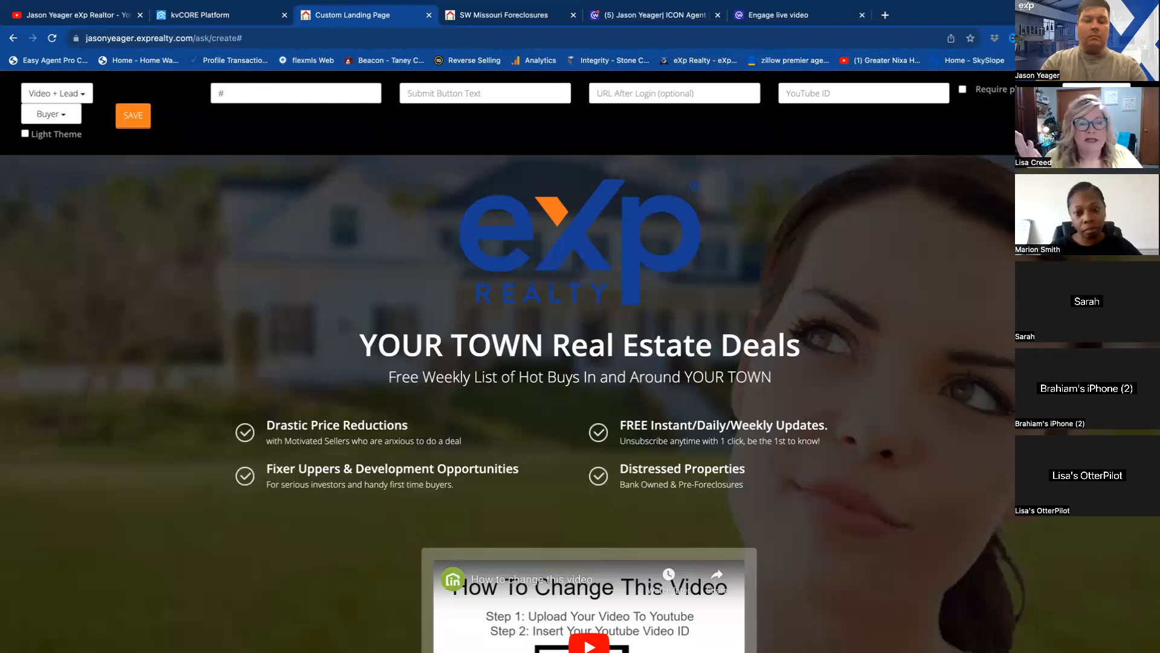
pyautogui.write('foreclosures')
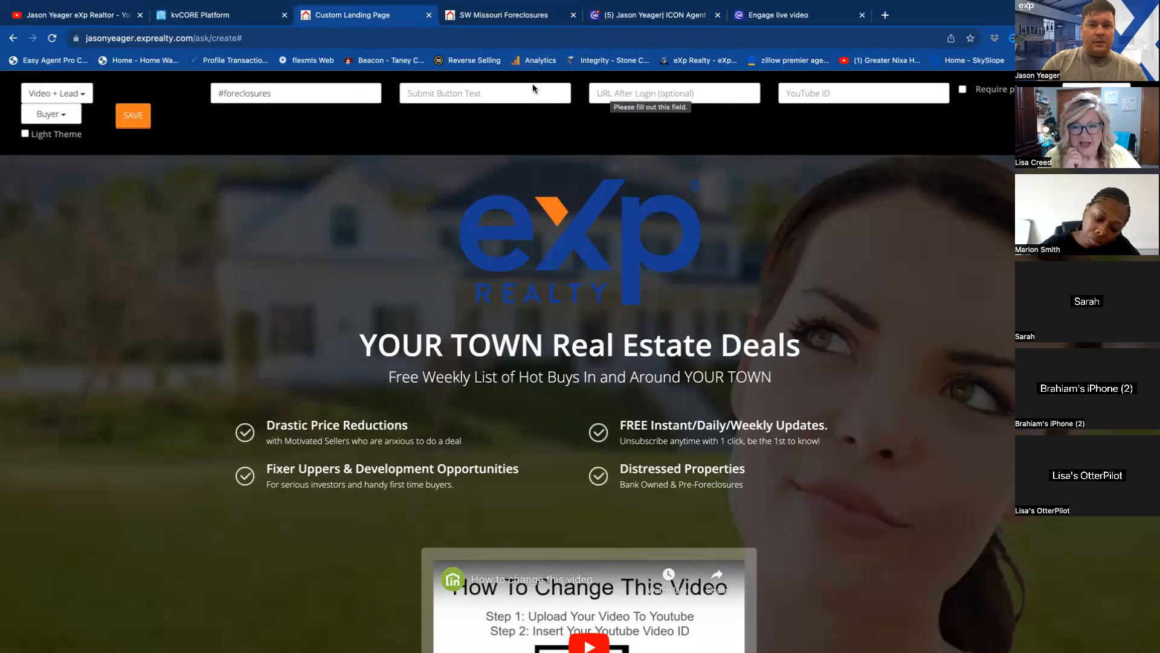
pyautogui.click(313, 137)
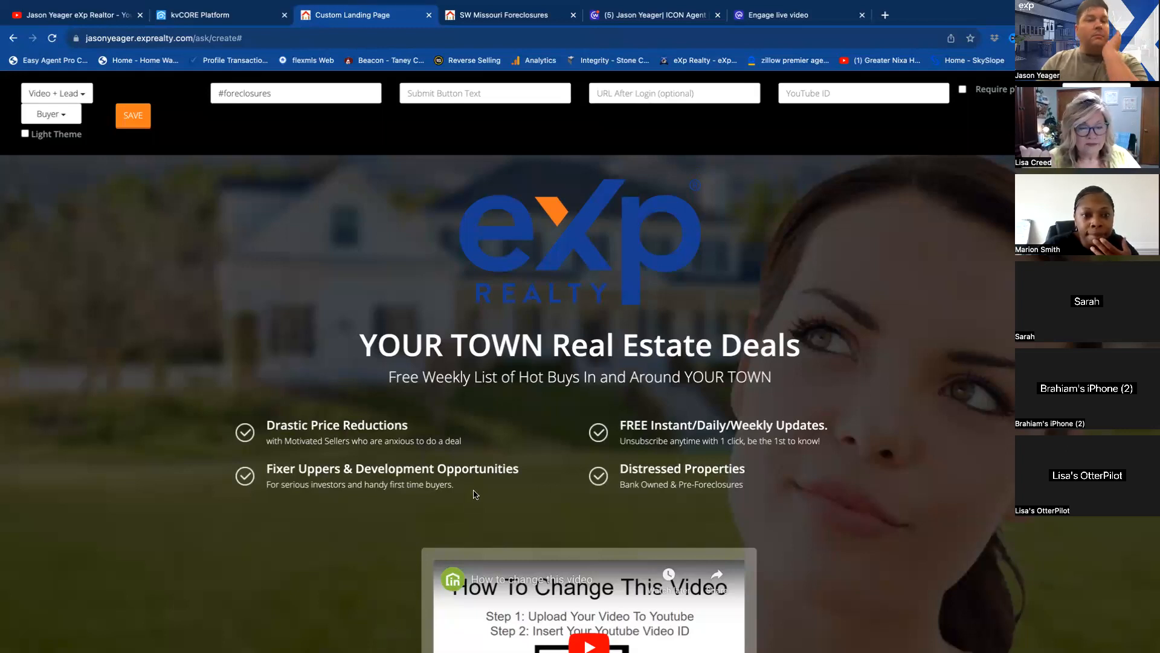
# Examine the landing page preview's sample video, lead form and submit button.
pyautogui.click(426, 92)
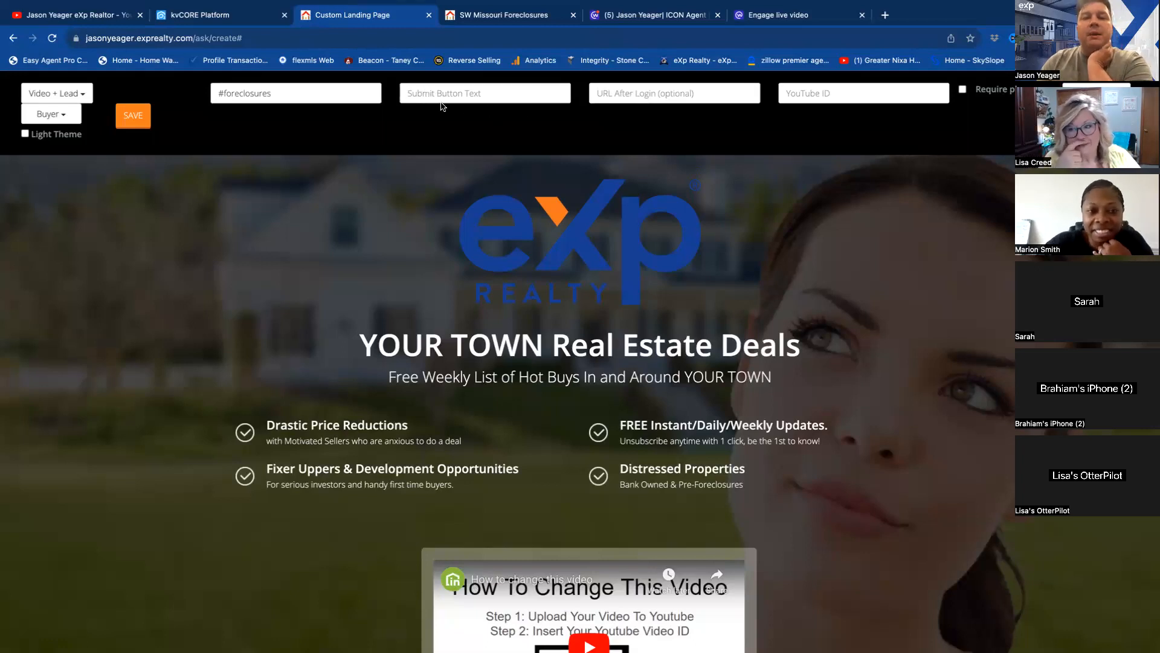
pyautogui.scroll(-1, 646, 344)
pyautogui.scroll(-5, 647, 344)
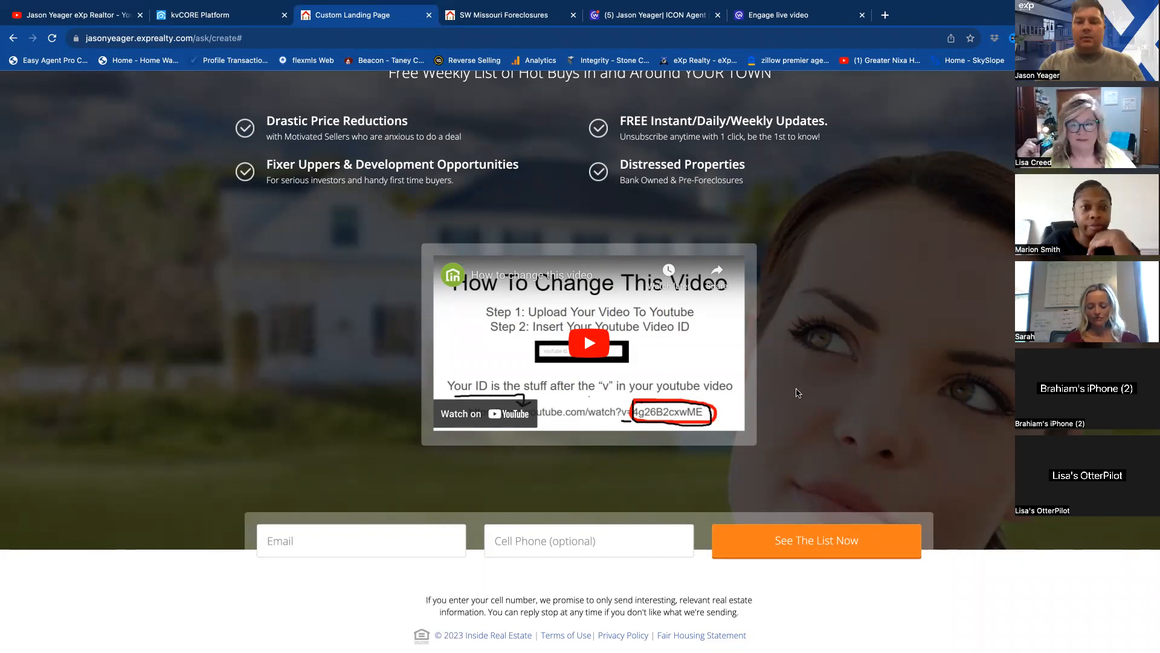
pyautogui.scroll(5, 737, 446)
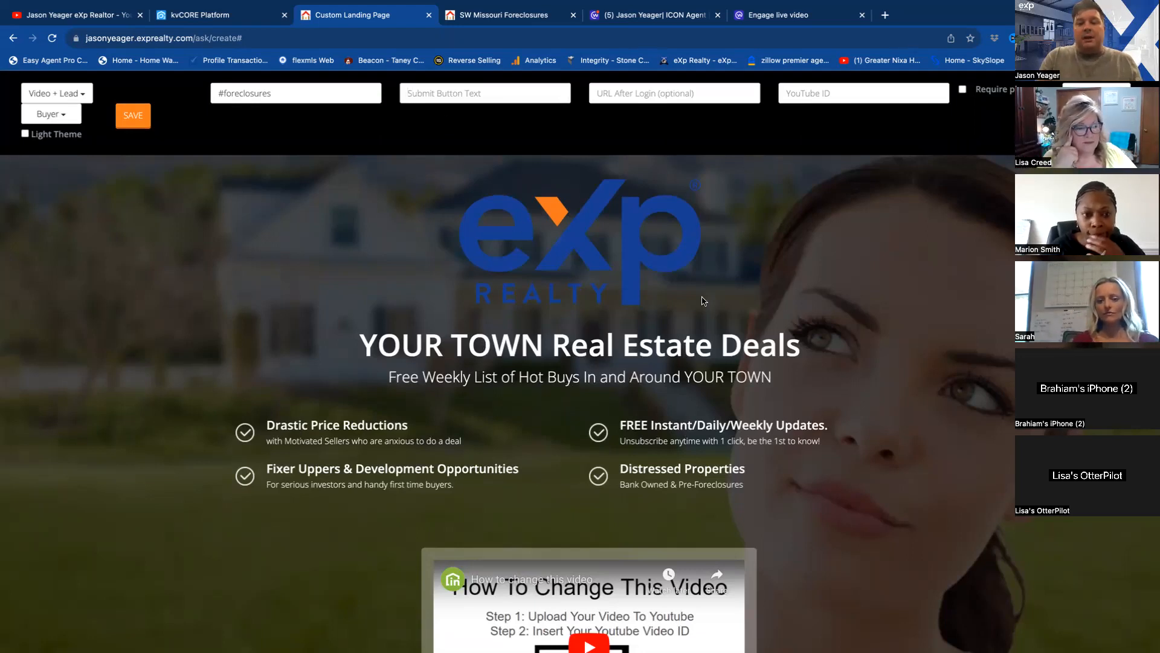
pyautogui.scroll(-4, 863, 462)
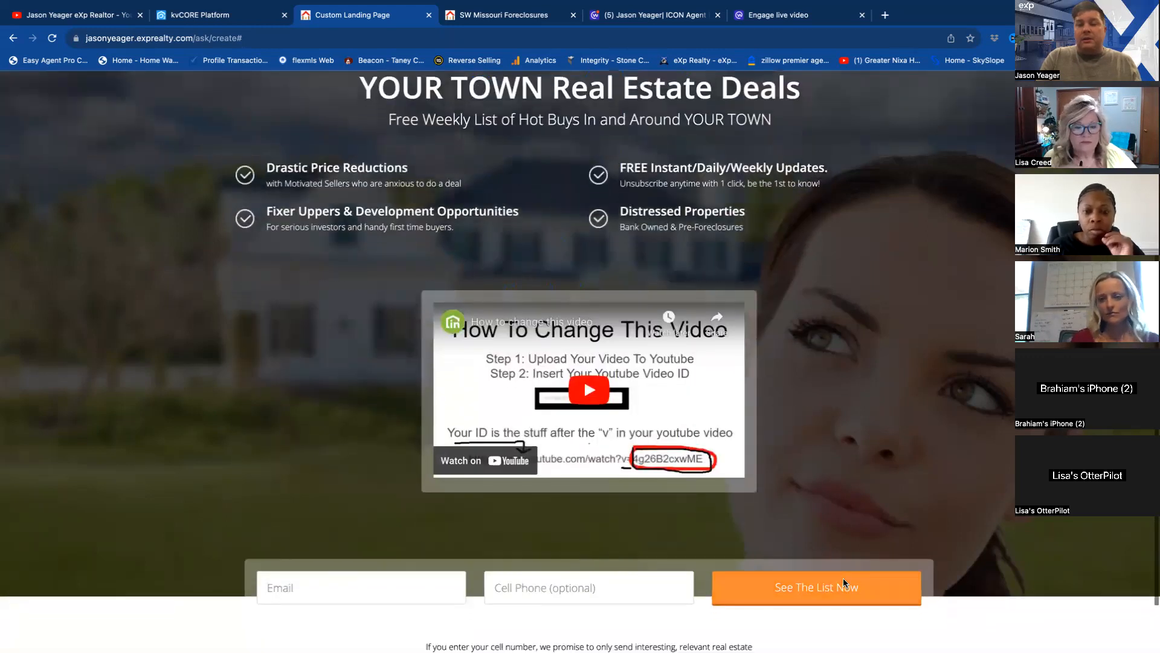
pyautogui.scroll(3, 816, 345)
pyautogui.scroll(1, 815, 346)
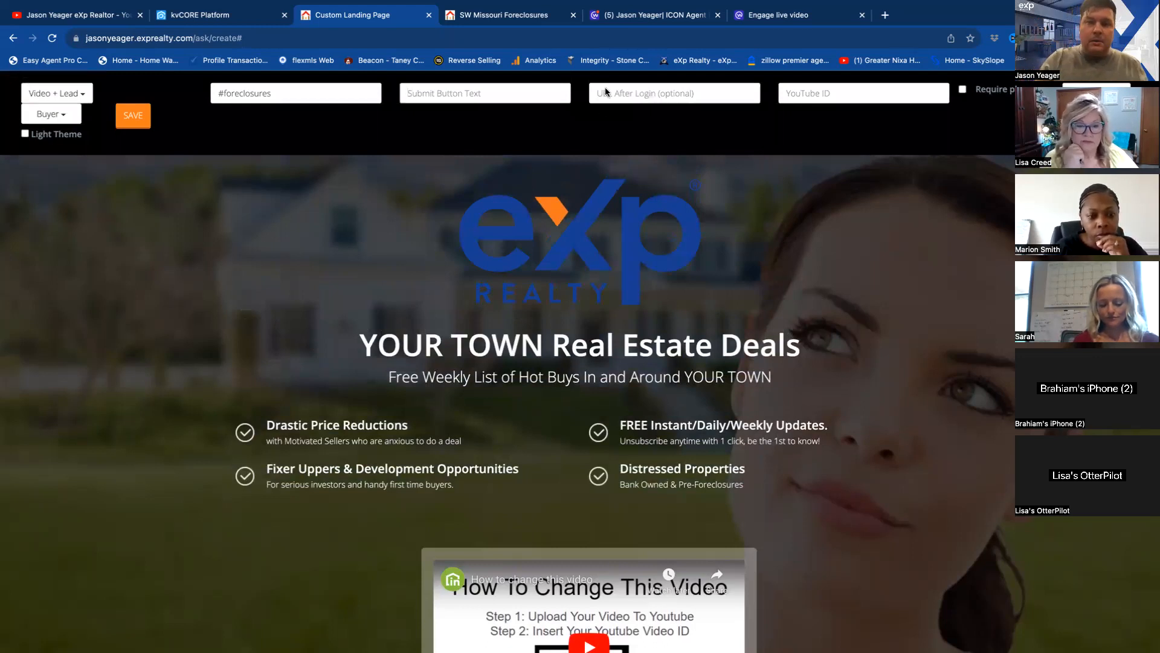
# Open greatbransonhomes.com in a new browser tab and run a listing search across all areas for the after-login URL.
pyautogui.click(622, 96)
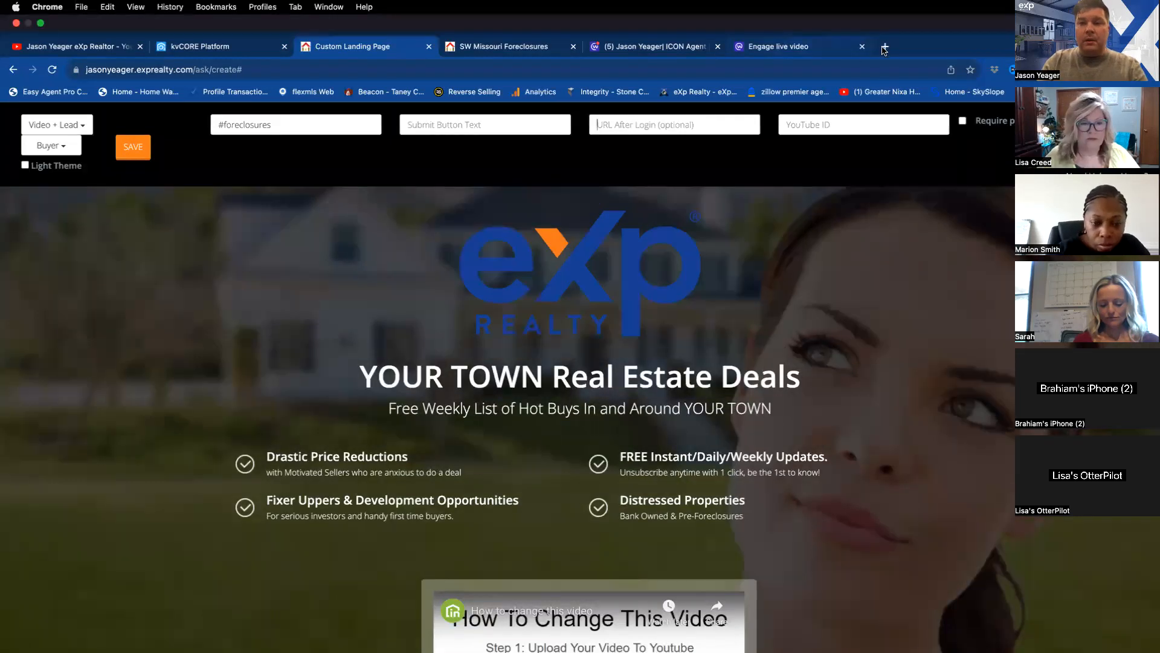
pyautogui.click(884, 48)
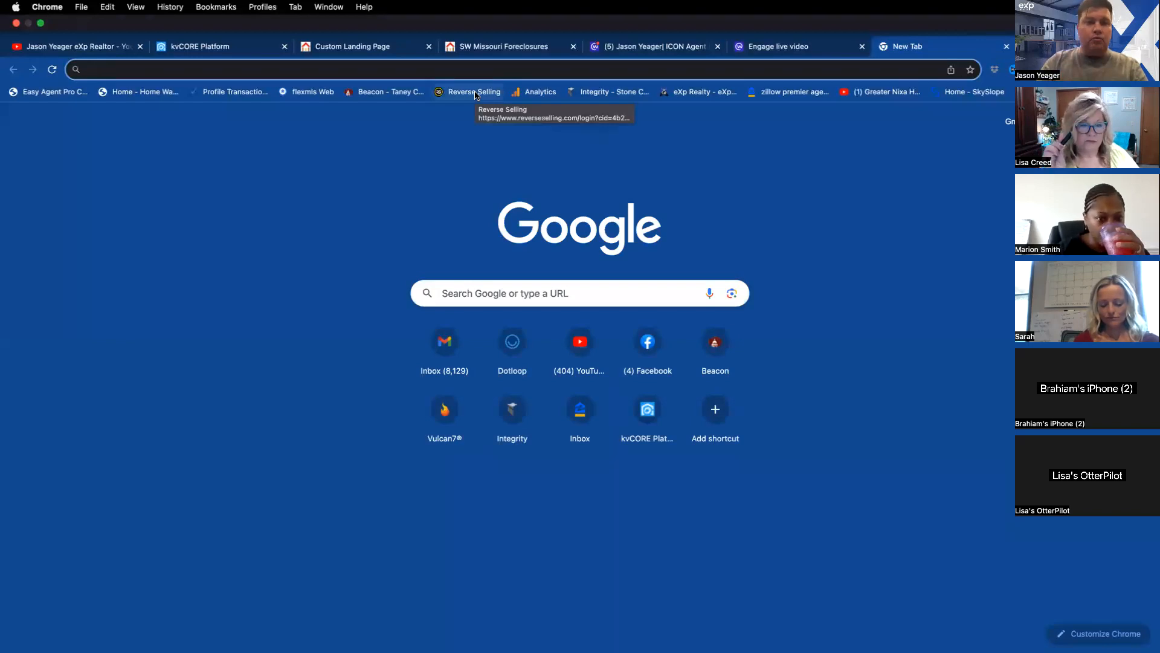
pyautogui.write('great')
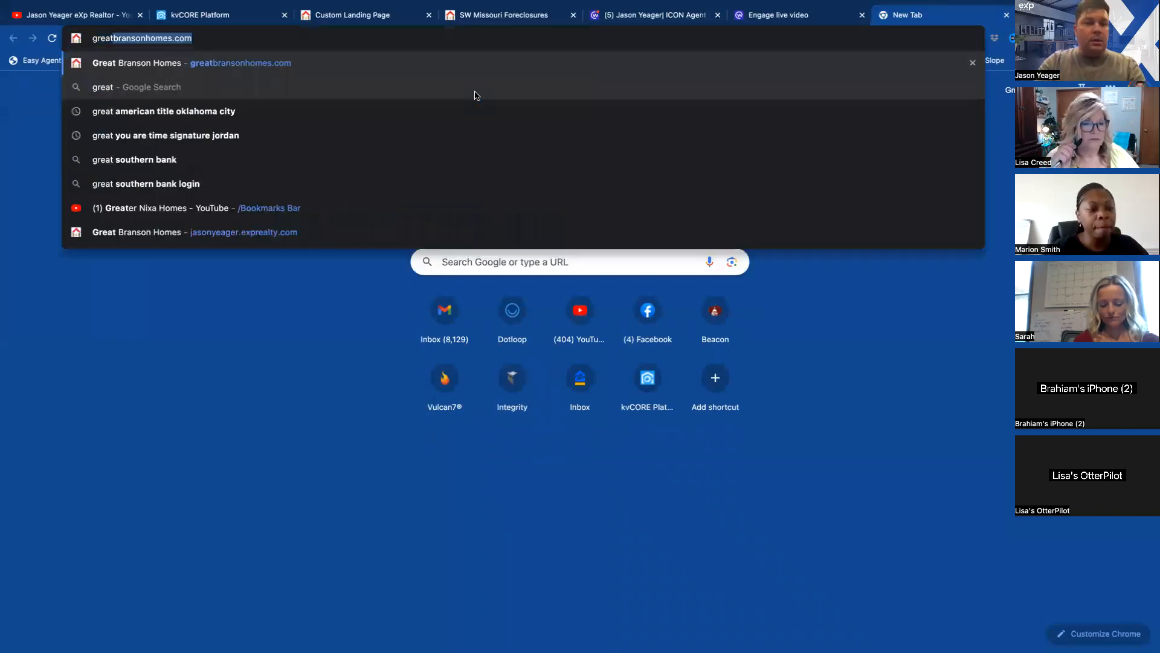
pyautogui.press('Return')
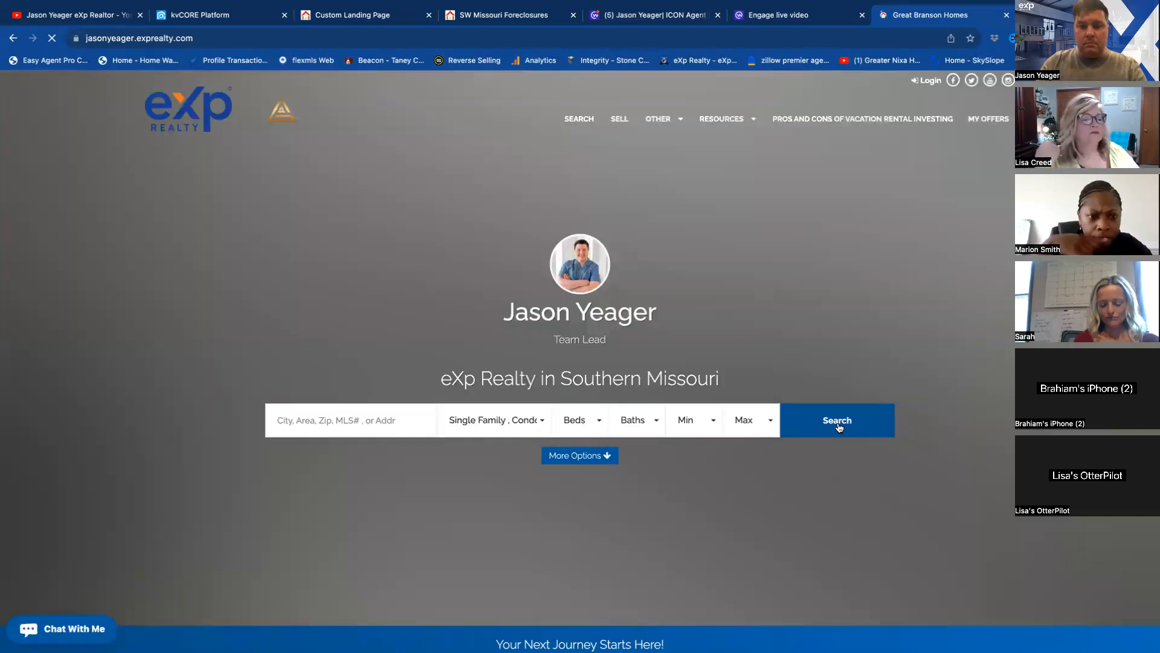
pyautogui.click(839, 427)
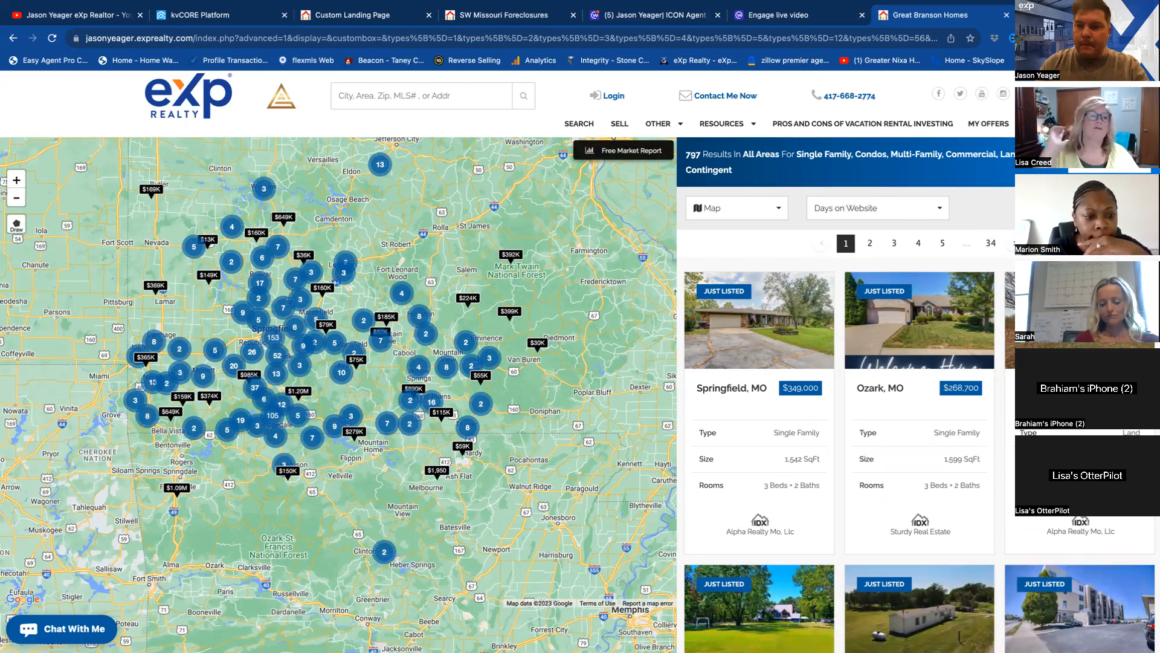
# Open the listing search filters and enter Taney (MO) and Greene (MO) counties as the location.
pyautogui.moveTo(923, 272)
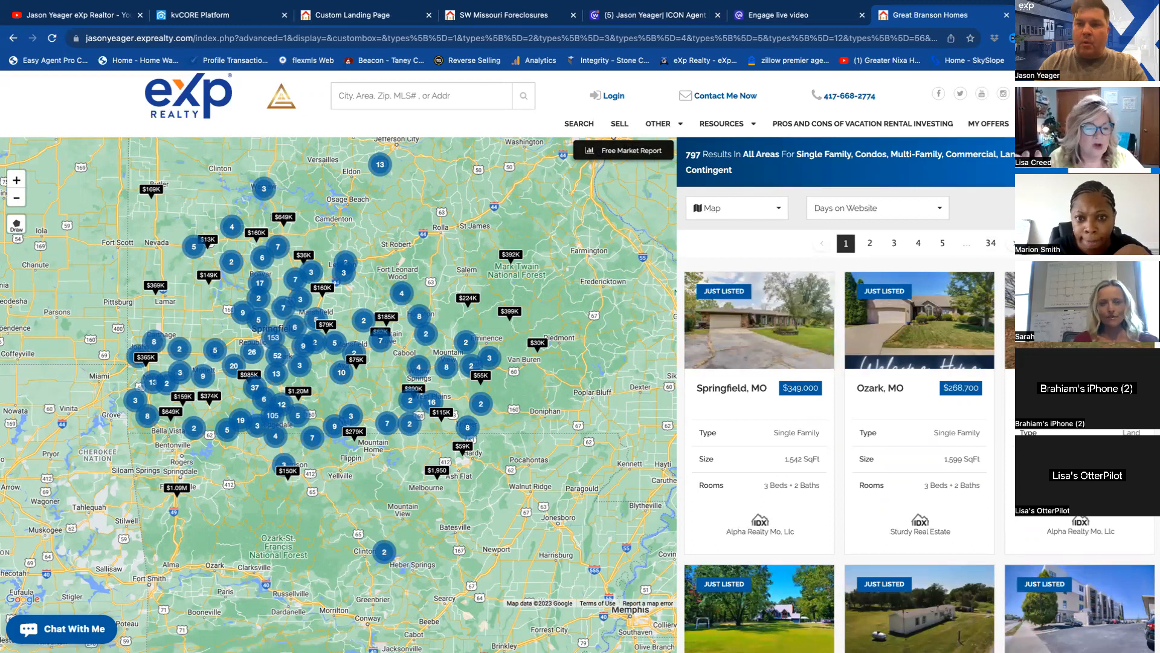
pyautogui.click(1088, 208)
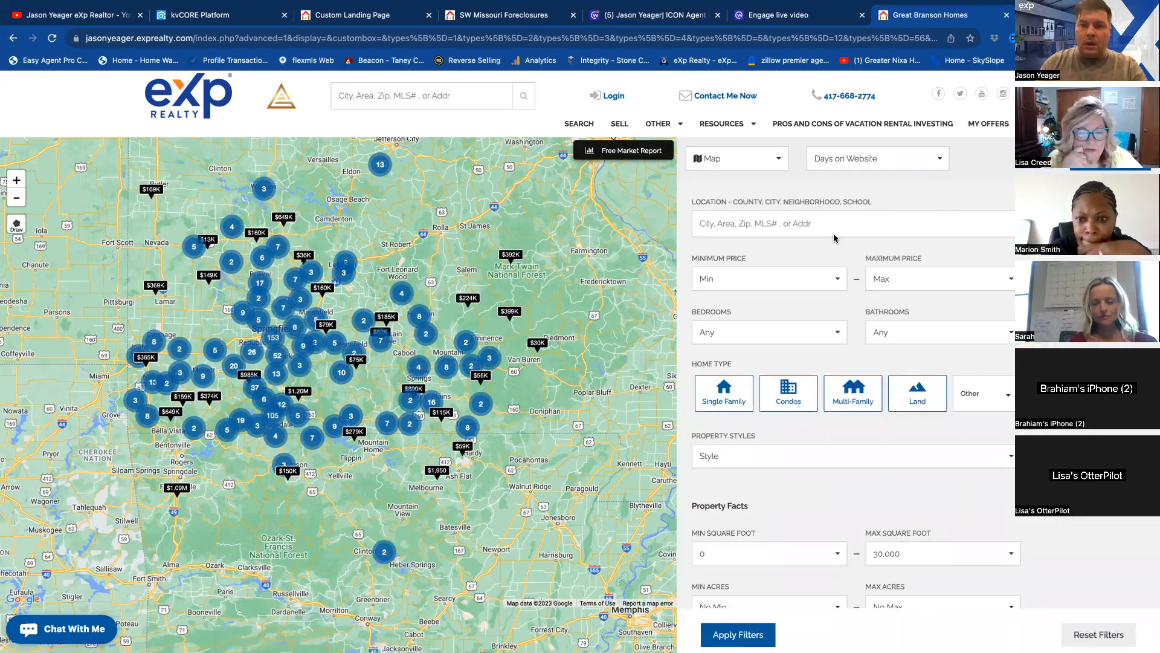
pyautogui.click(733, 226)
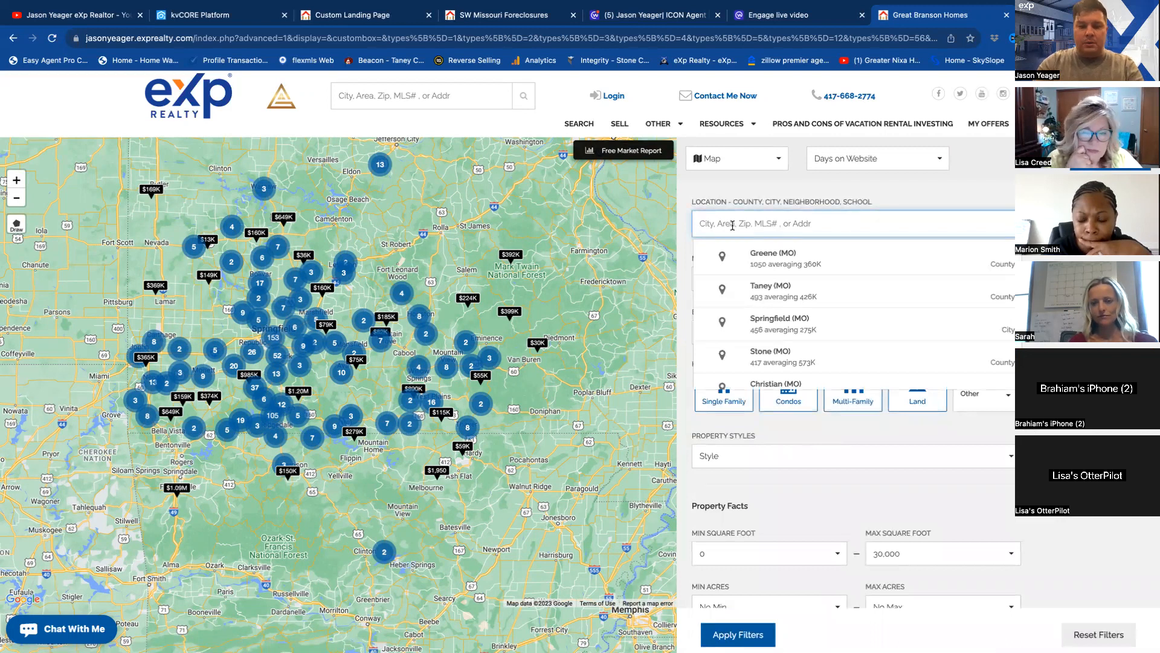
pyautogui.write('taney')
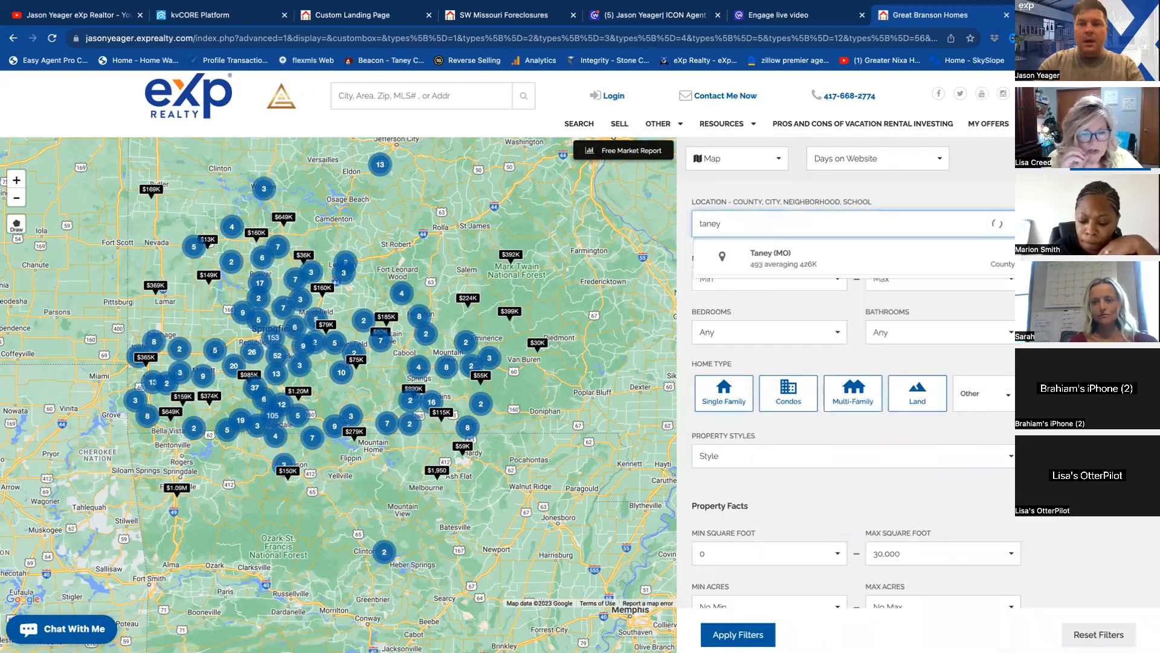
pyautogui.click(814, 255)
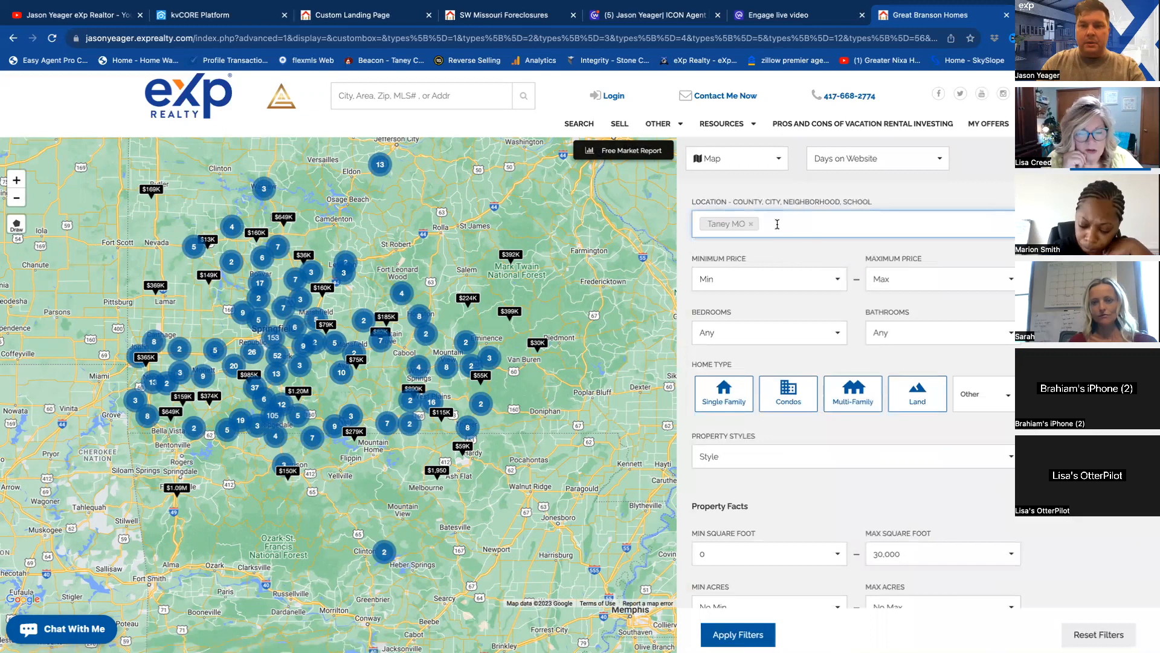
pyautogui.write('greene')
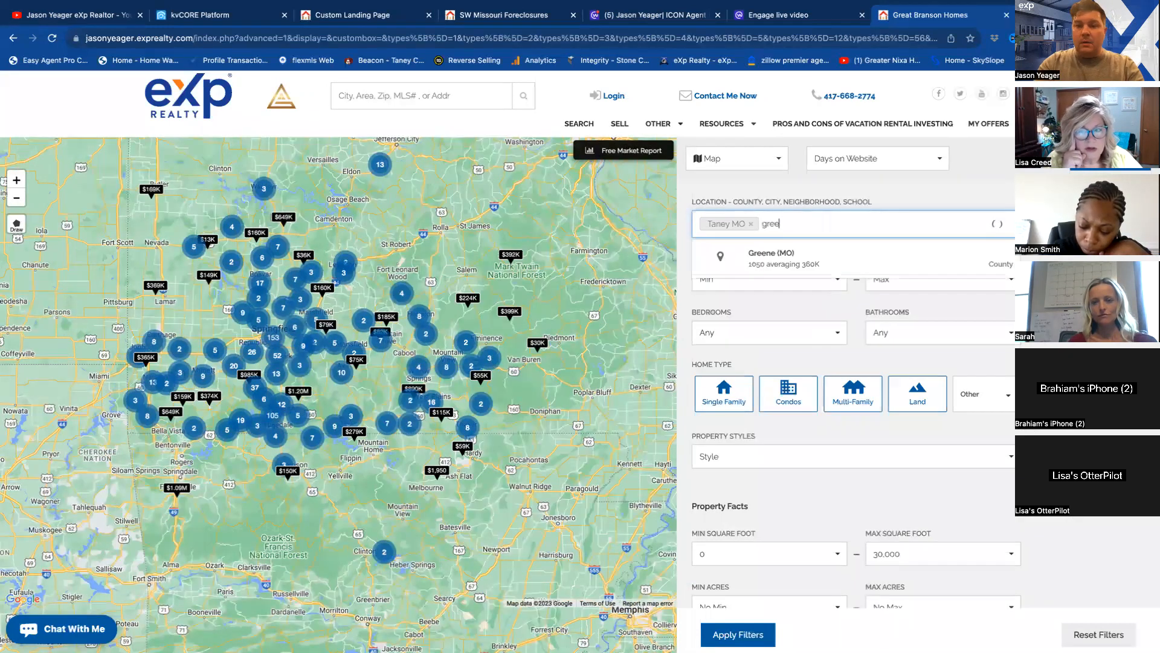
pyautogui.click(776, 252)
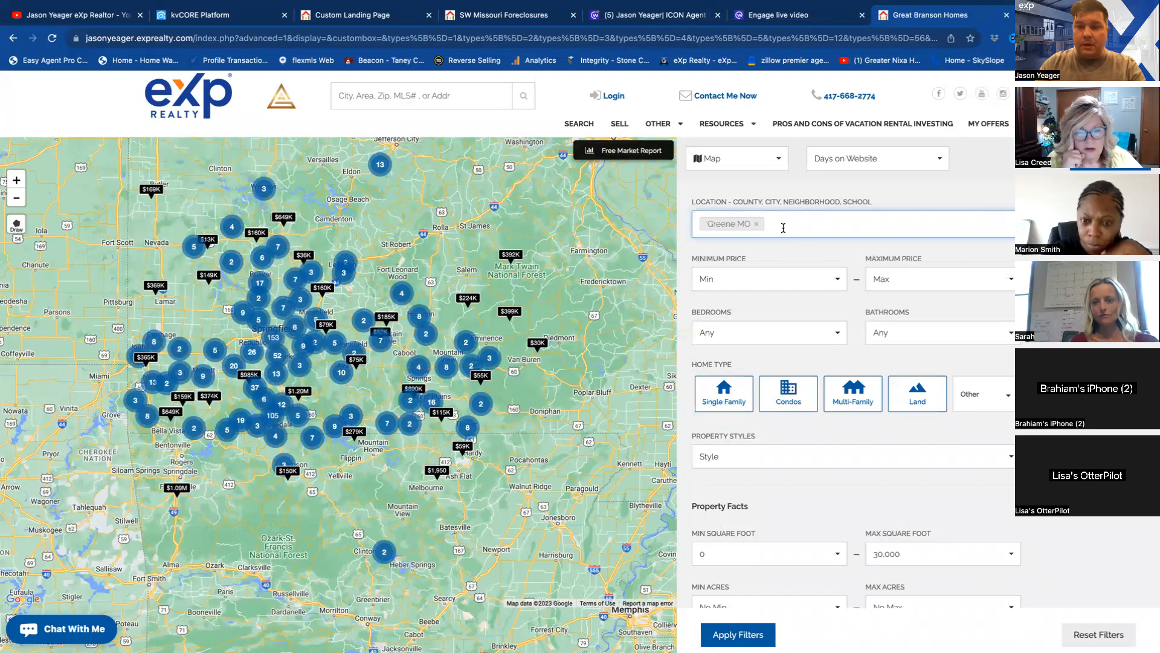
# Try to add Taney (MO) county alongside Greene, and restore Greene (MO) as the search location.
pyautogui.write('t')
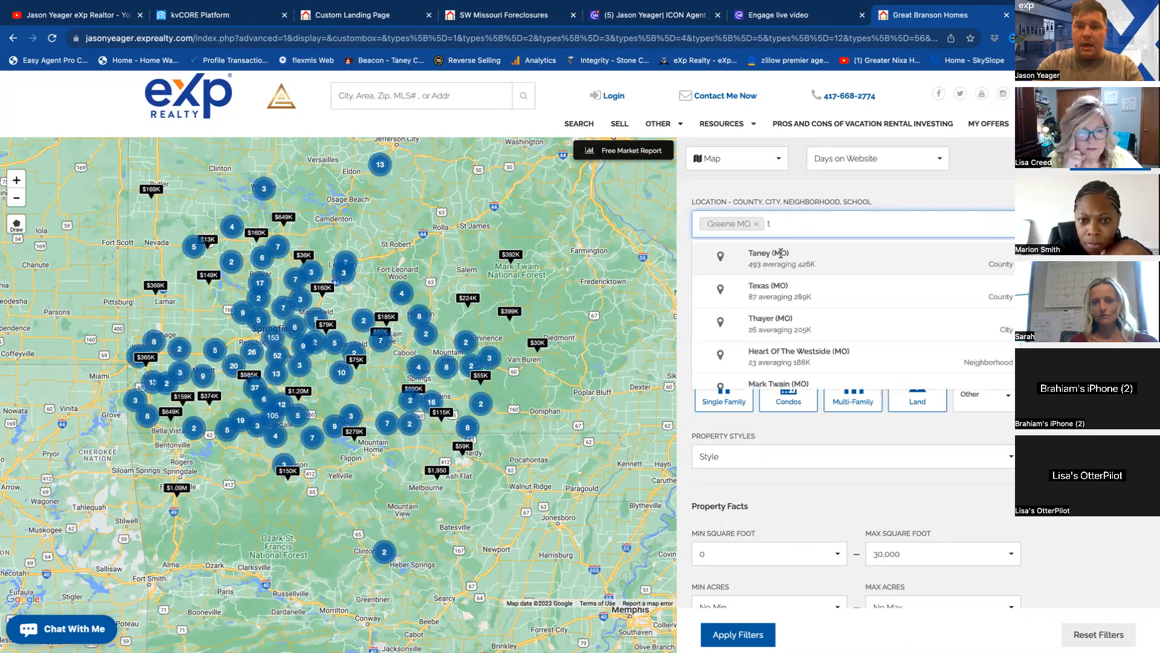
pyautogui.click(781, 252)
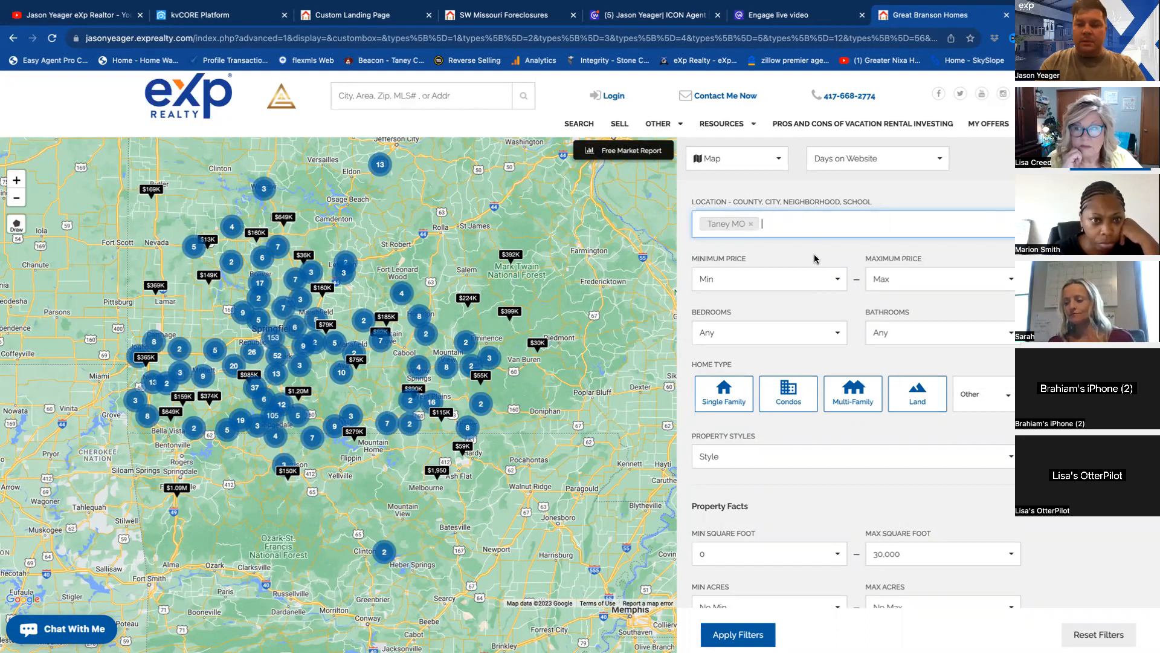
pyautogui.click(751, 223)
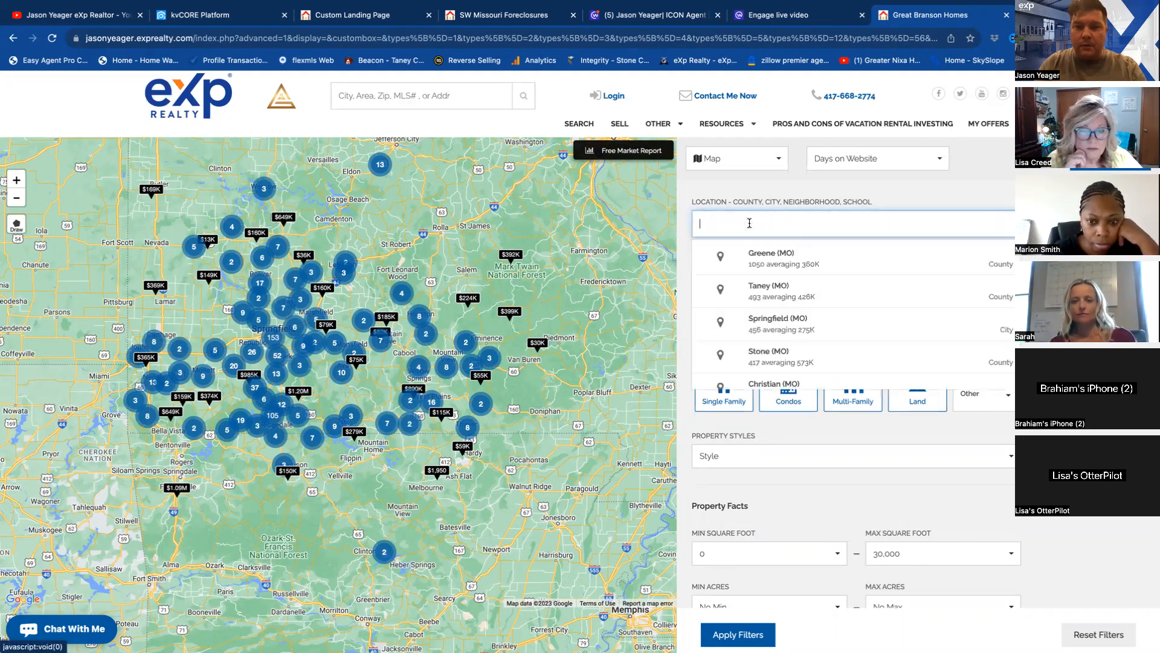
pyautogui.click(755, 257)
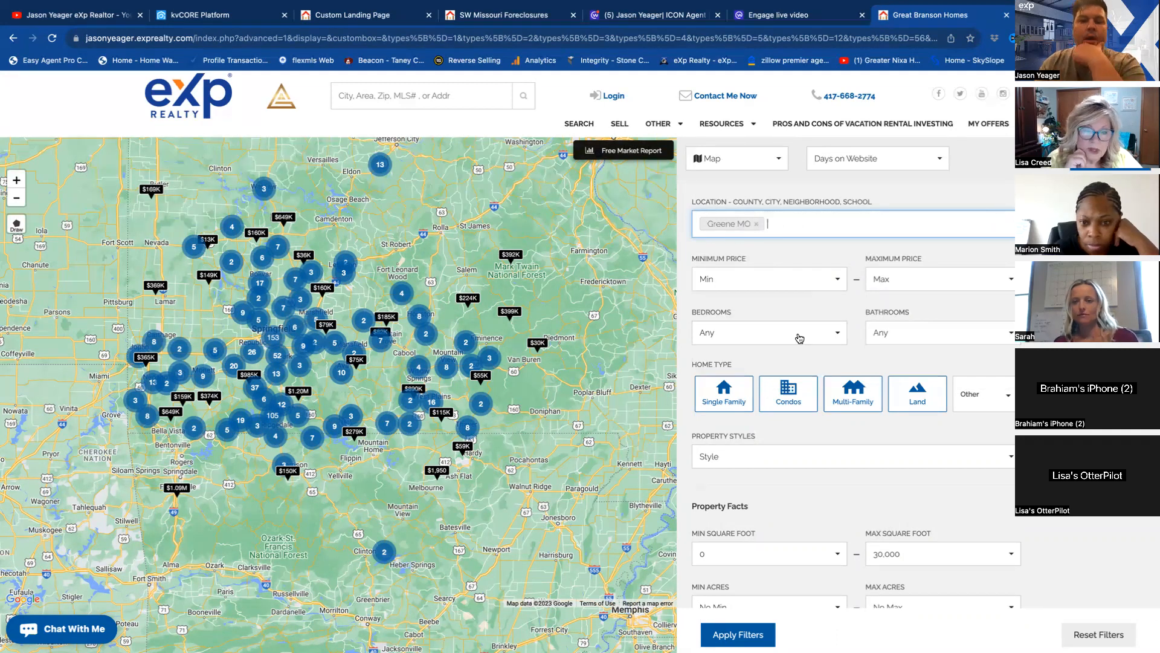
# Enable the Foreclosures financial option and apply the filters to the Greene county search.
pyautogui.scroll(-2, 800, 339)
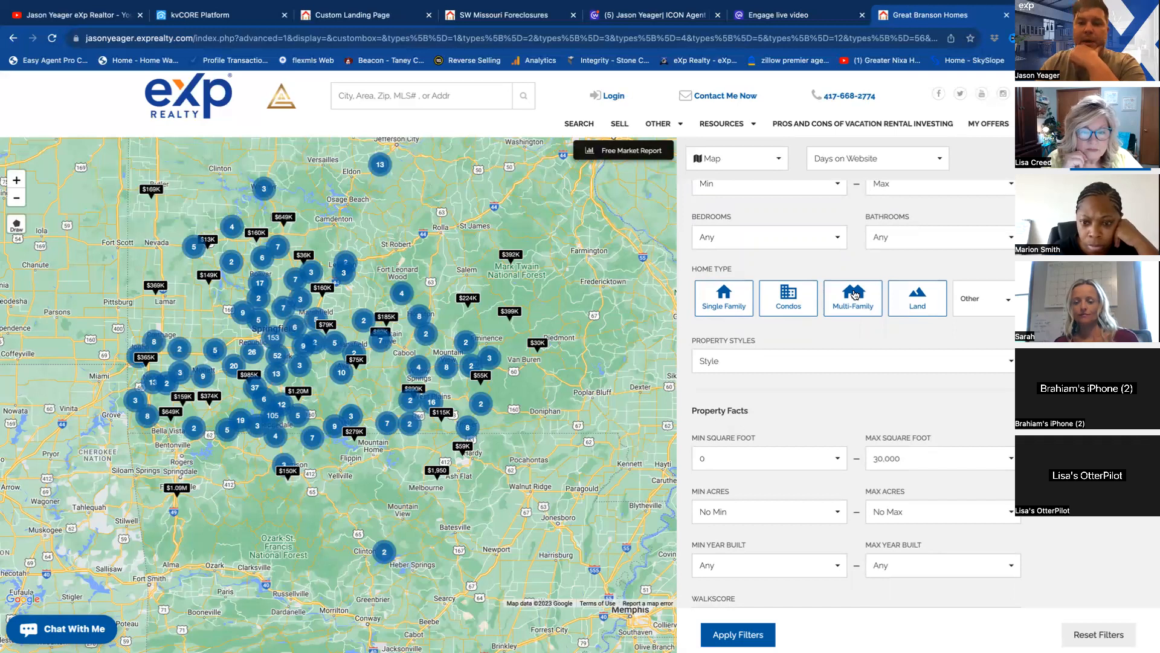
pyautogui.scroll(-4, 854, 294)
pyautogui.scroll(-6, 855, 294)
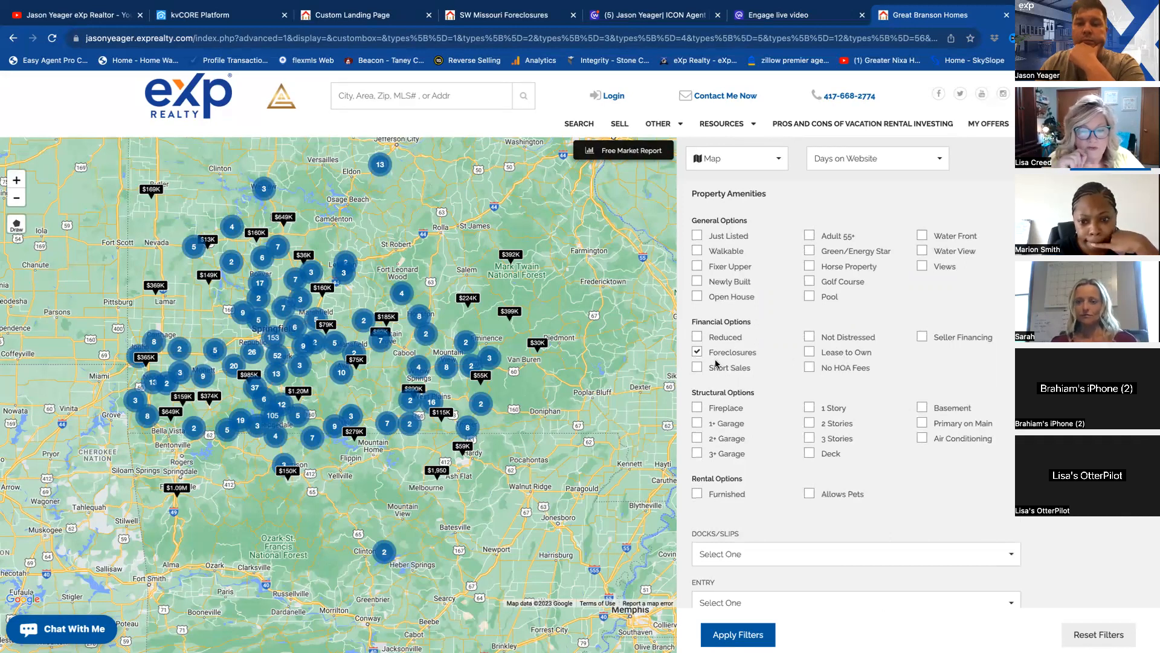
pyautogui.scroll(-2, 793, 351)
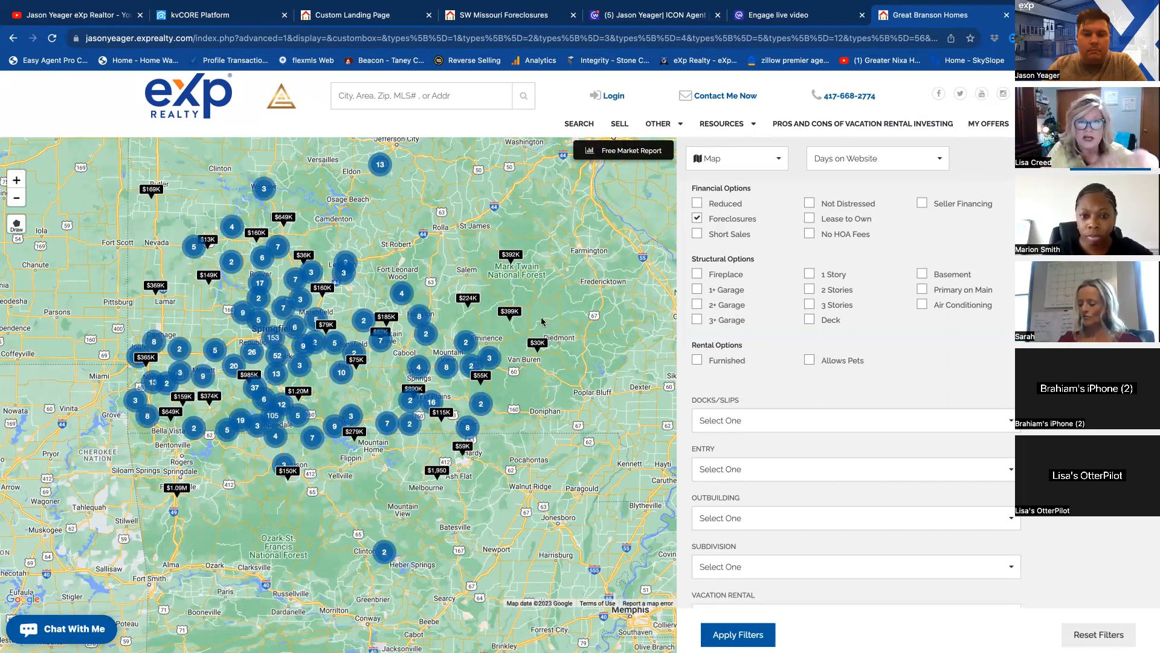
pyautogui.scroll(-4, 887, 325)
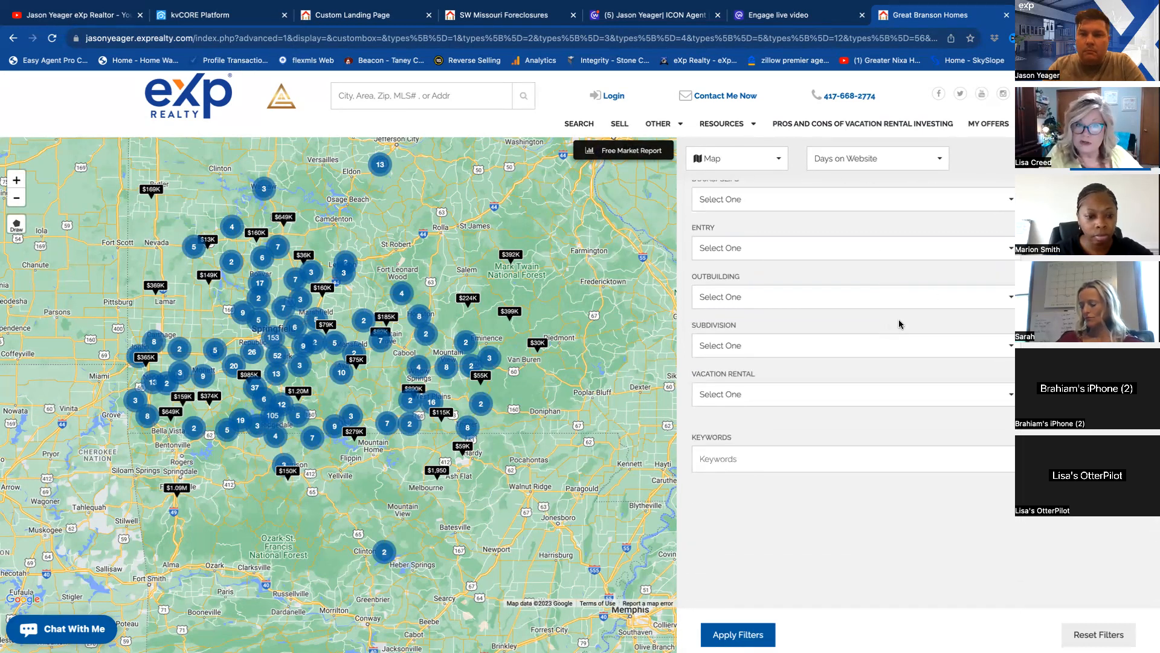
pyautogui.scroll(7, 899, 325)
pyautogui.scroll(8, 899, 324)
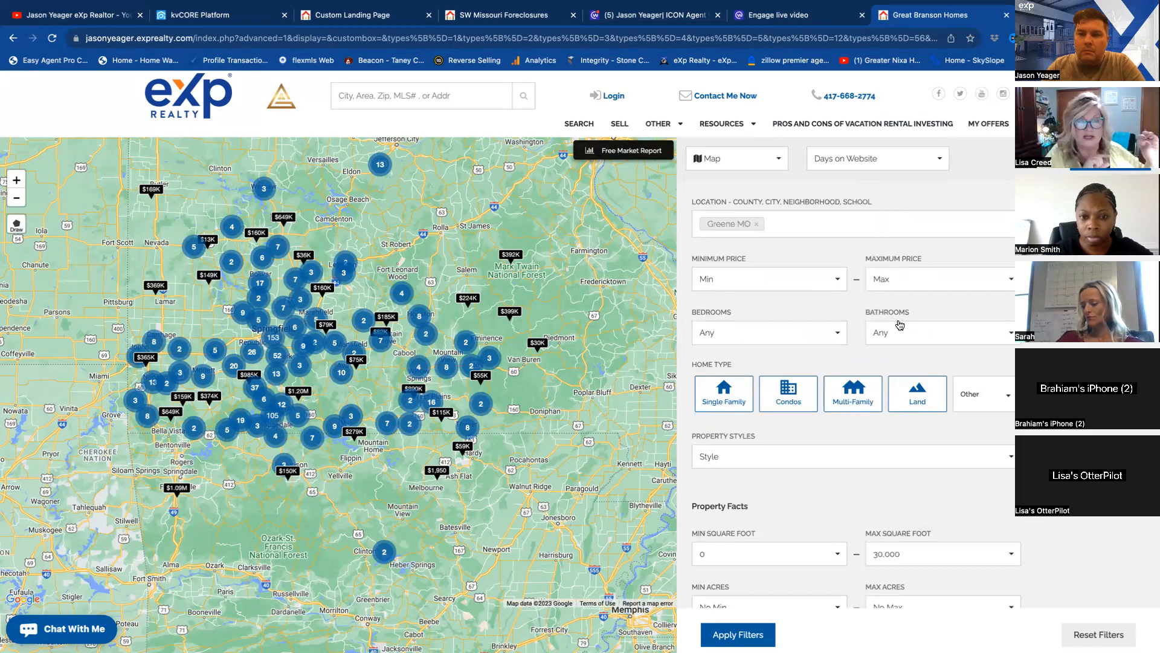
pyautogui.scroll(-12, 900, 324)
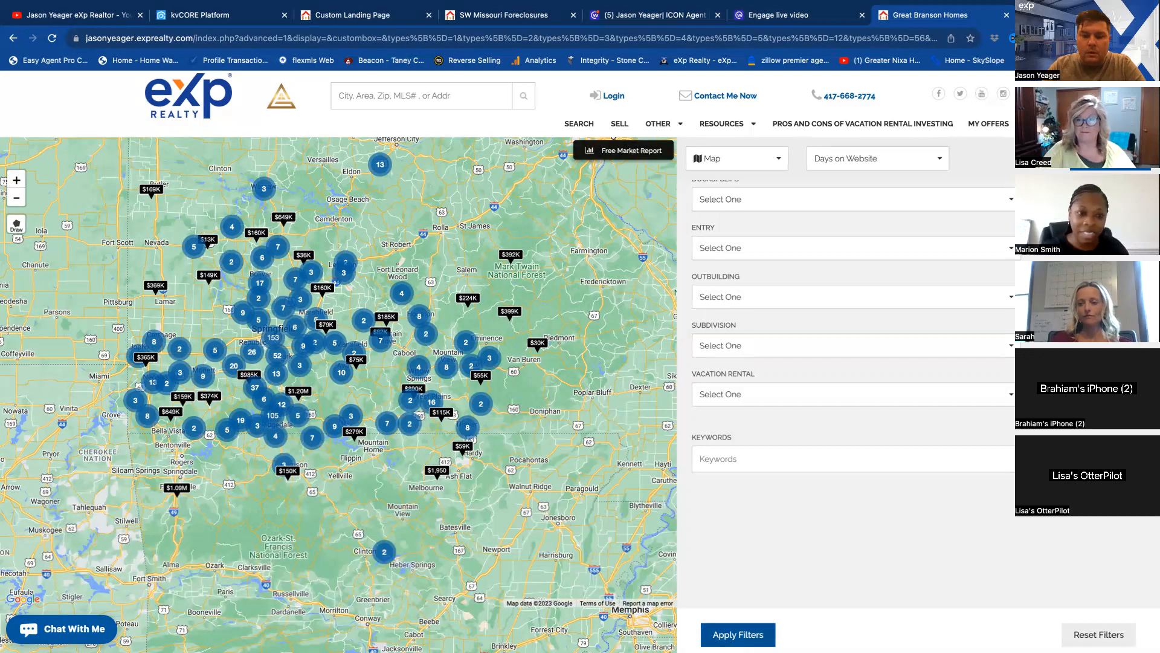
pyautogui.click(769, 631)
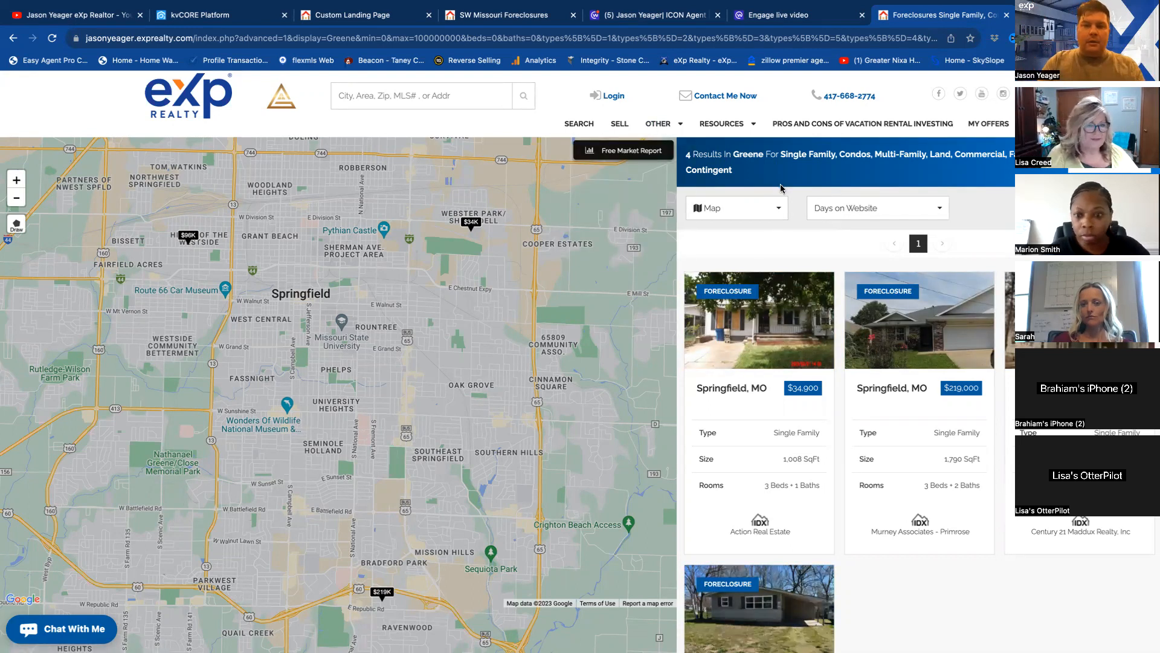
# Copy the filtered Greene county foreclosure search's address into the custom landing page's after-login URL.
pyautogui.click(431, 35)
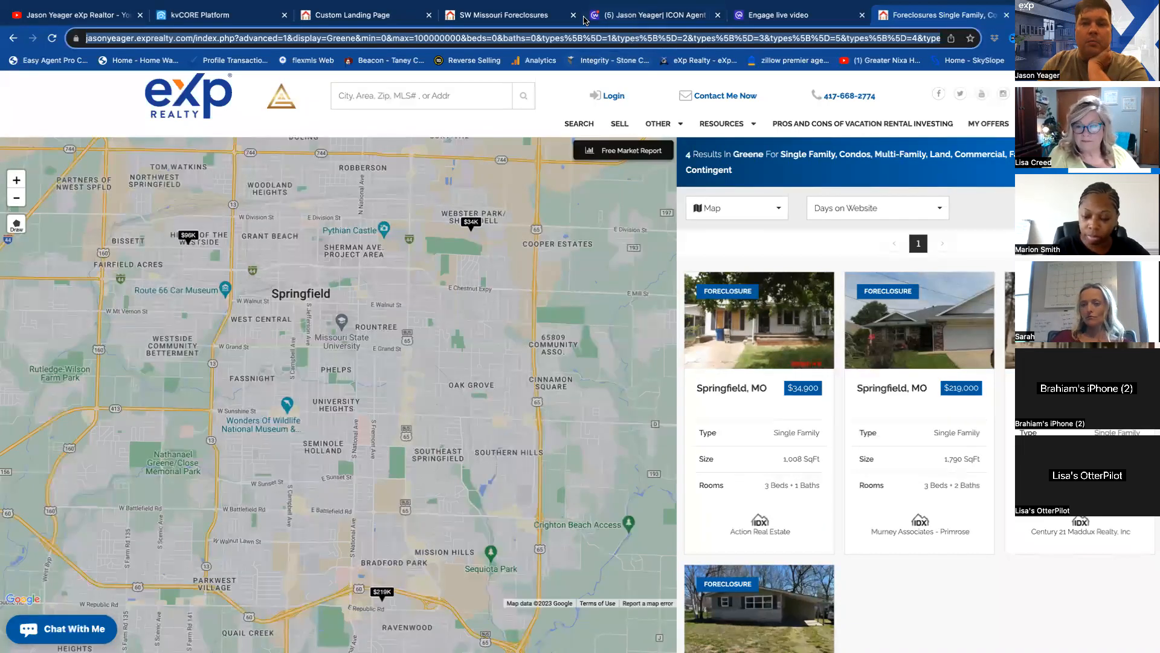
pyautogui.click(505, 15)
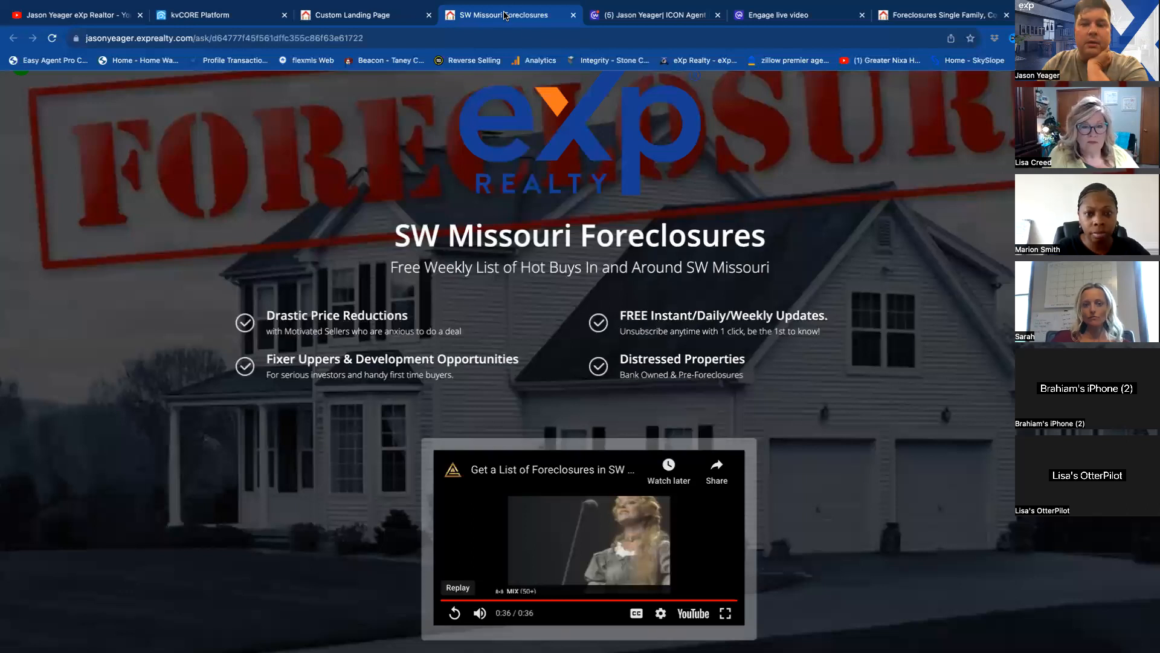
pyautogui.click(363, 18)
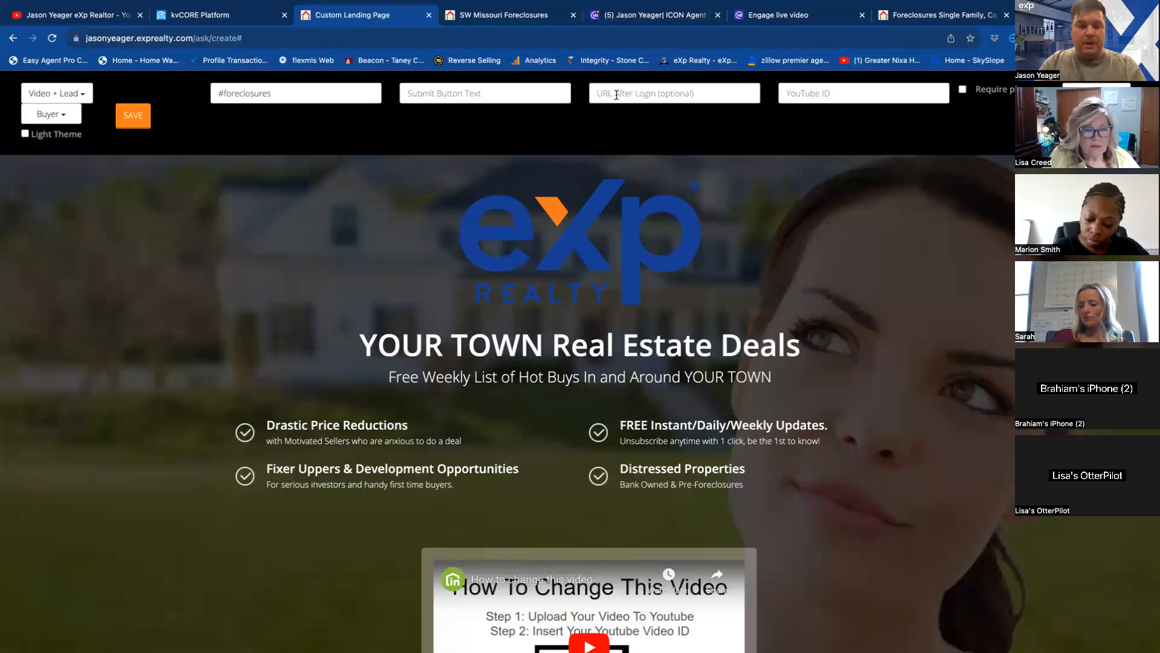
pyautogui.hotkey('ctrl', 'v')
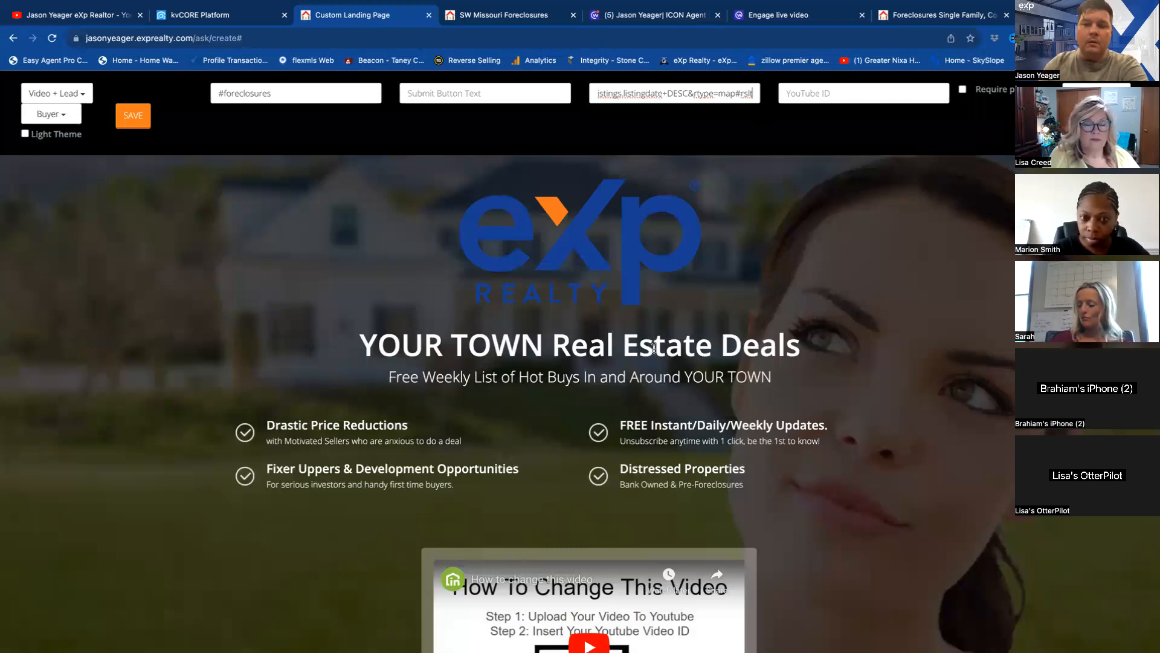
# Switch to the YouTube channel and open the video "All about the 360 Home app in KvCore".
pyautogui.scroll(-4, 654, 350)
pyautogui.scroll(-1, 654, 348)
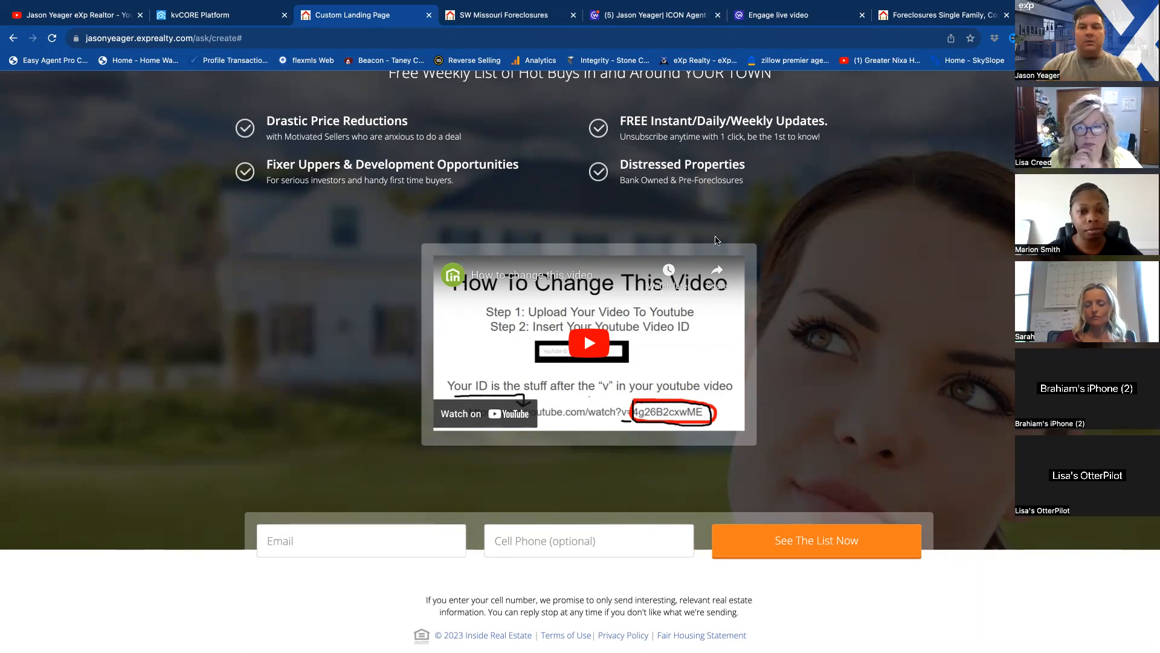
pyautogui.click(96, 20)
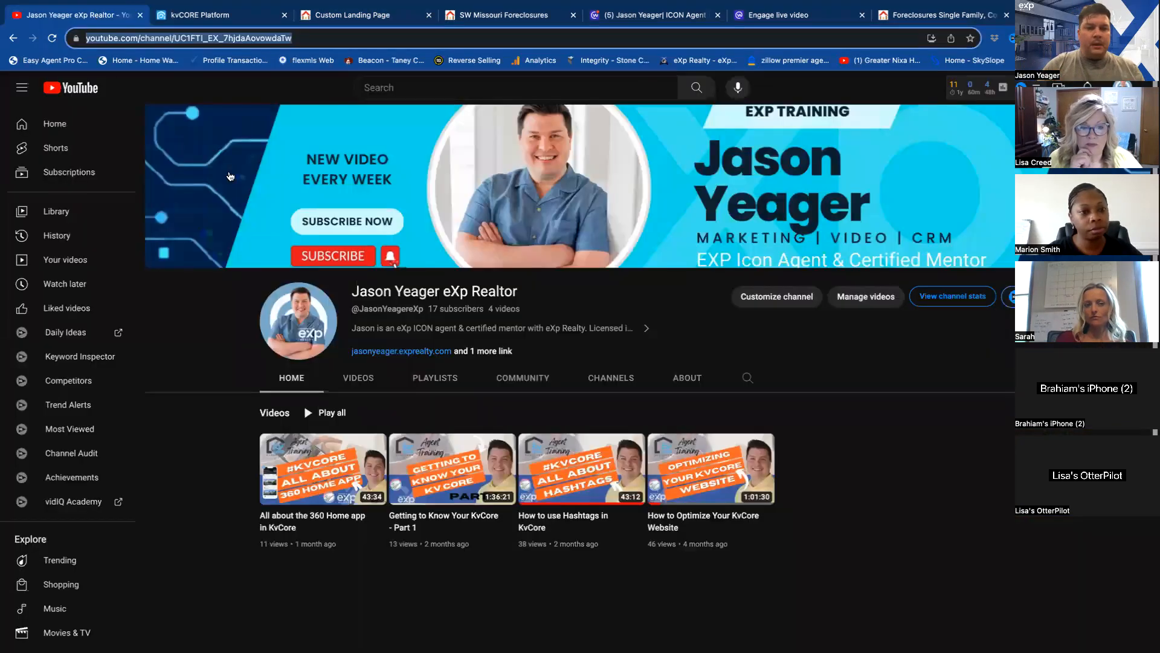
pyautogui.scroll(-1, 390, 366)
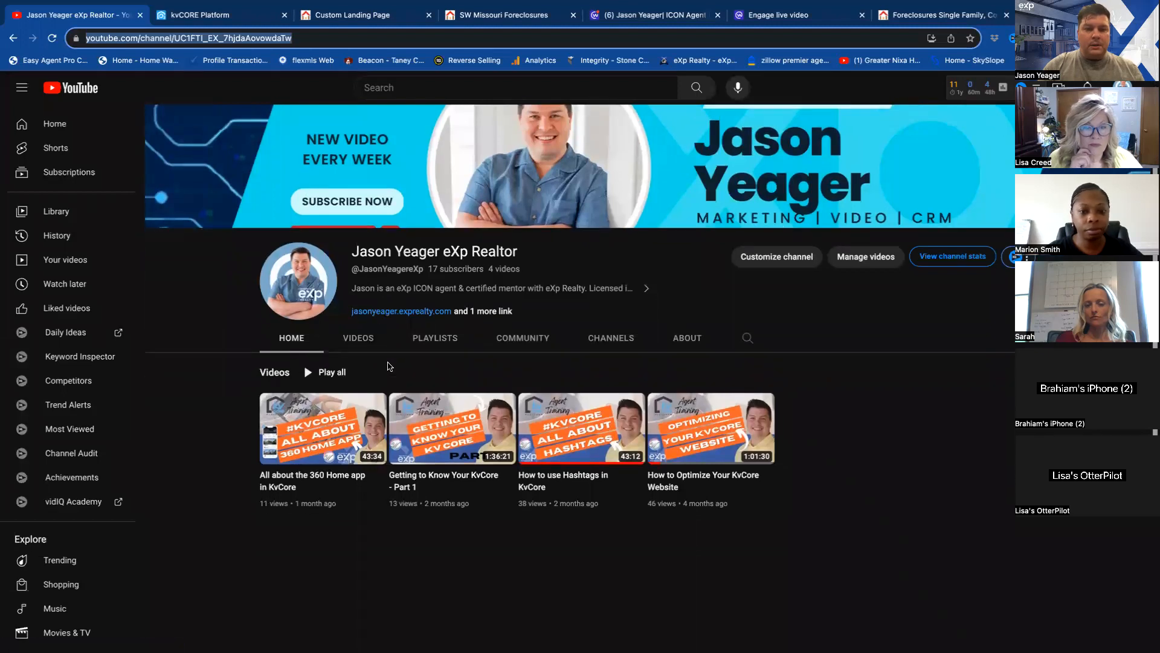
pyautogui.click(334, 423)
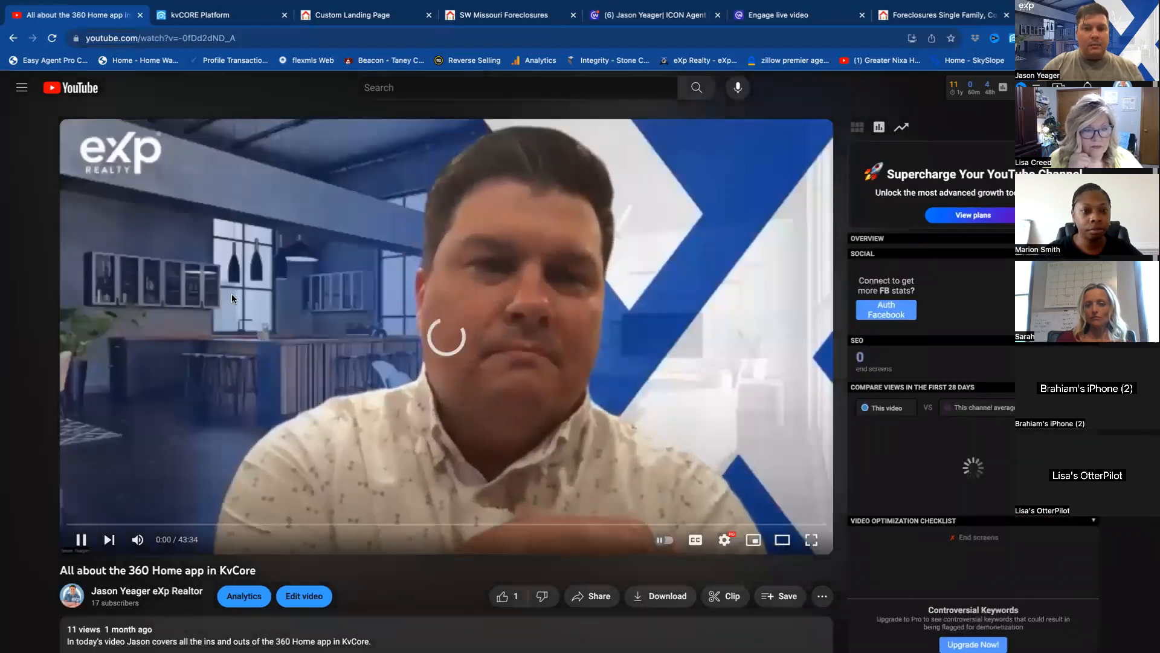
# Check the landing page's sample video for which part of a YouTube address is the video ID.
pyautogui.click(376, 22)
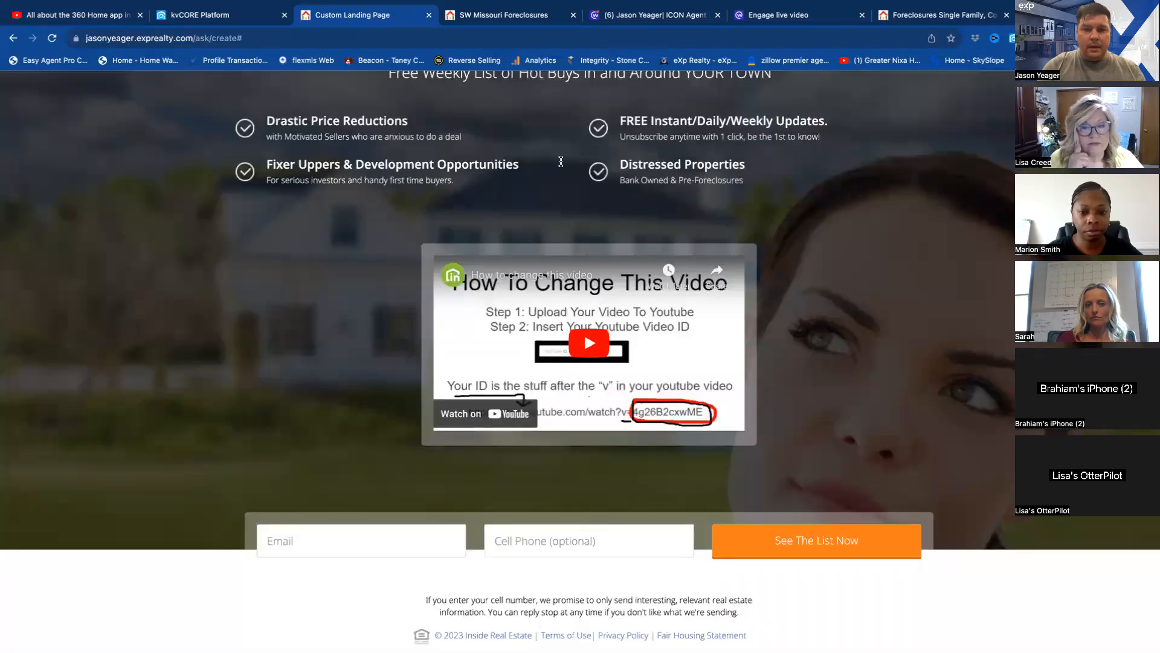
pyautogui.scroll(5, 572, 208)
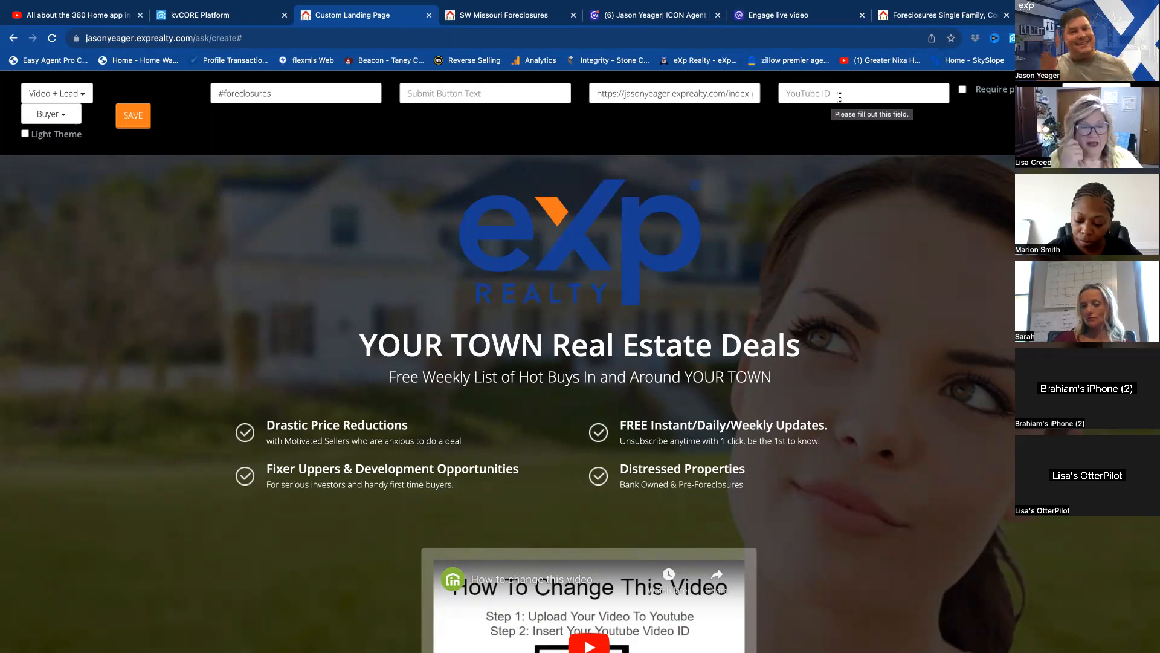
pyautogui.scroll(-5, 682, 299)
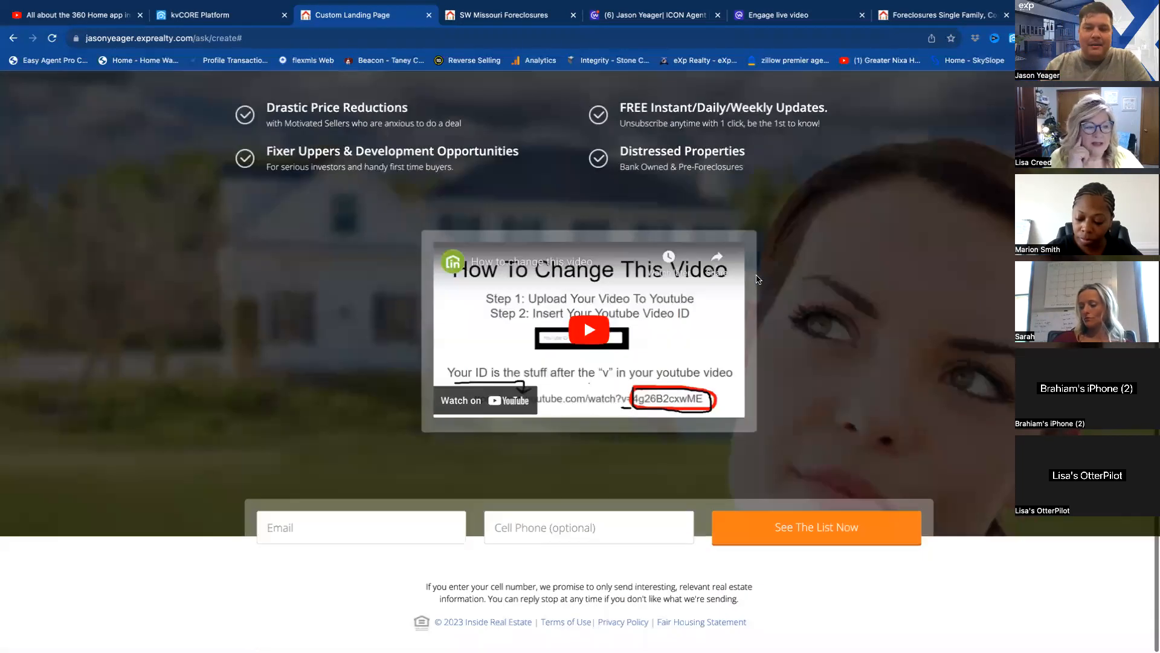
pyautogui.scroll(5, 683, 299)
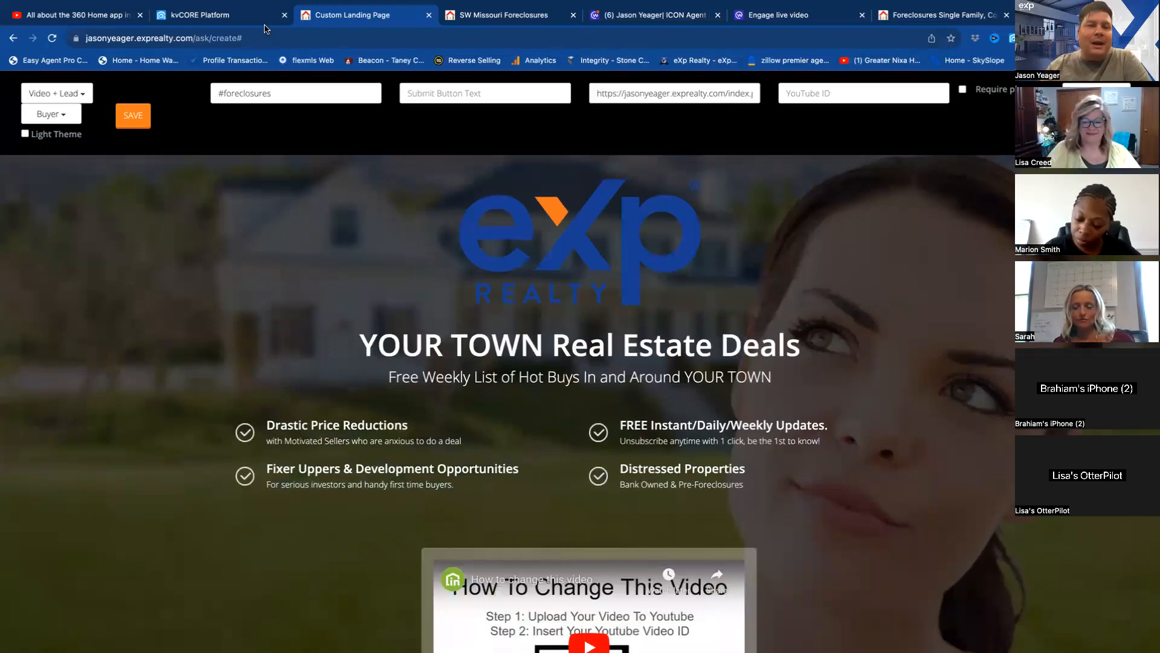
# Copy the ID -0fDd2dND_A from the 360 Home app video's address into the landing page's YouTube ID field.
pyautogui.click(82, 17)
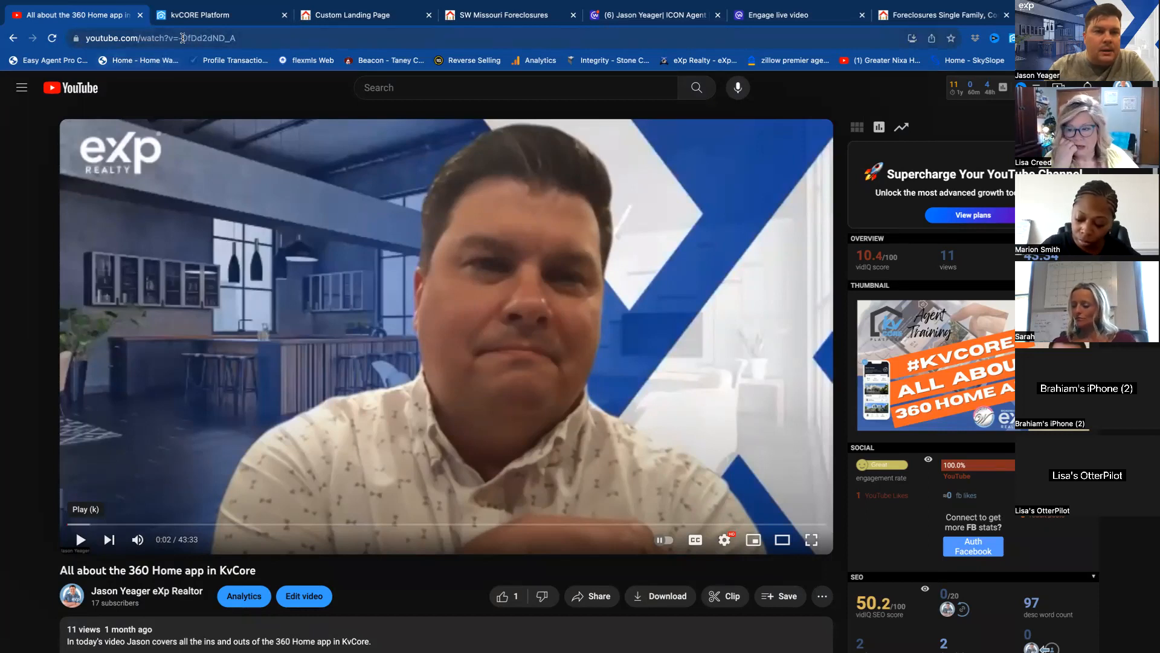
pyautogui.moveTo(179, 38); pyautogui.dragTo(238, 35)
pyautogui.press('super+c')
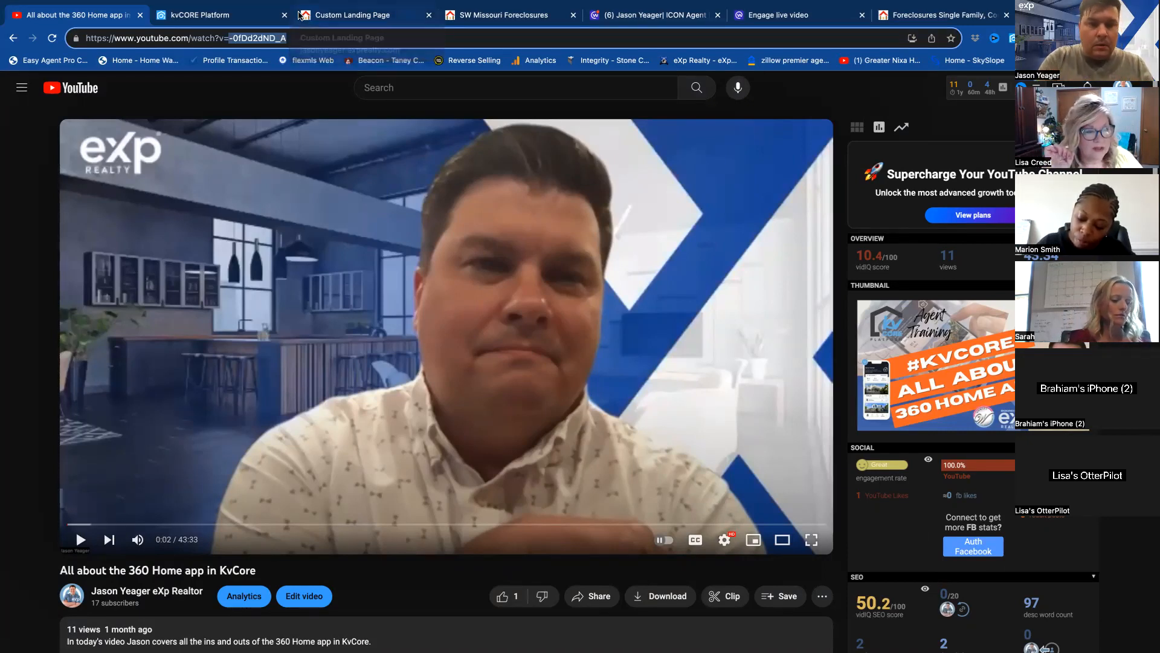
pyautogui.moveTo(797, 32)
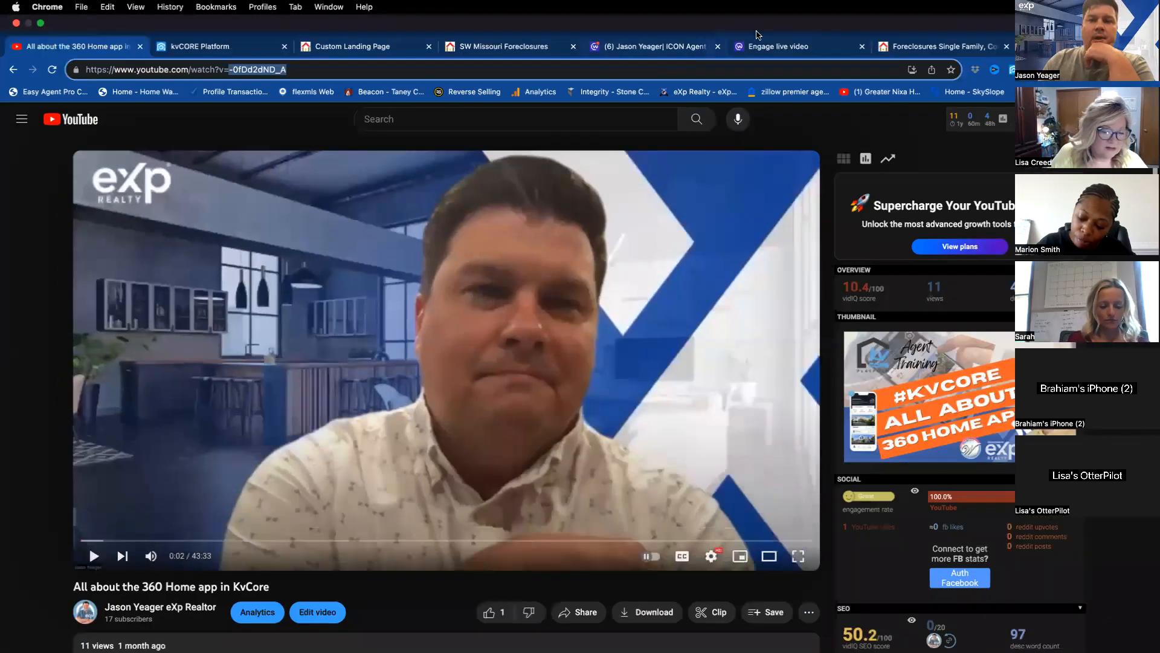
pyautogui.click(367, 51)
pyautogui.click(805, 93)
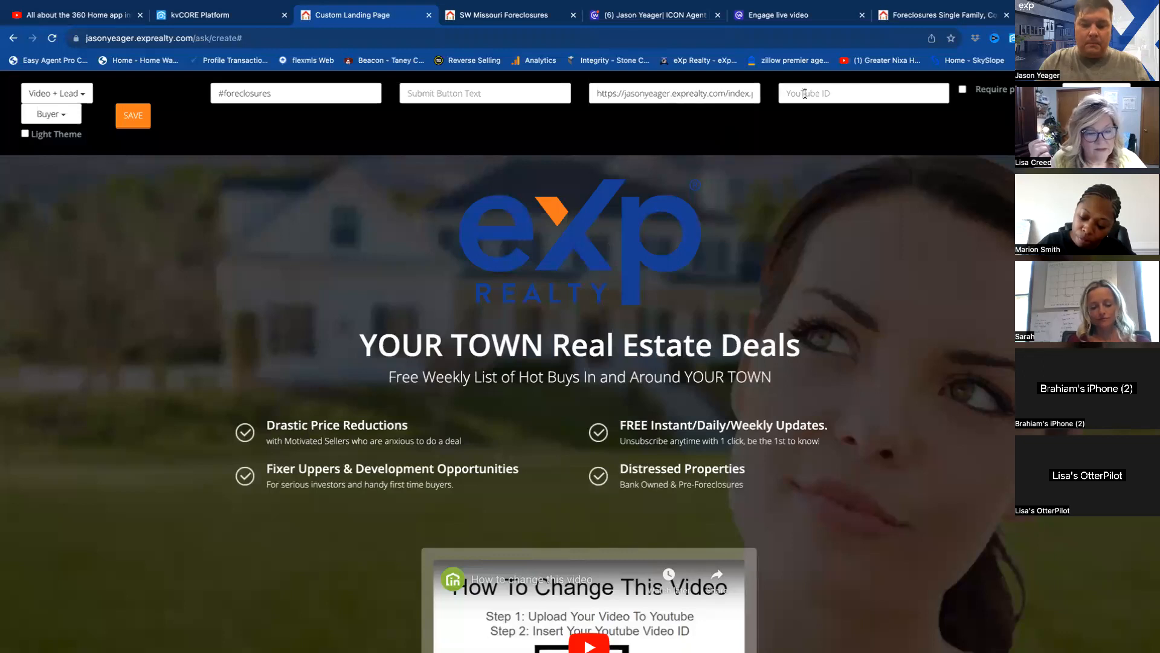
pyautogui.press('super+v')
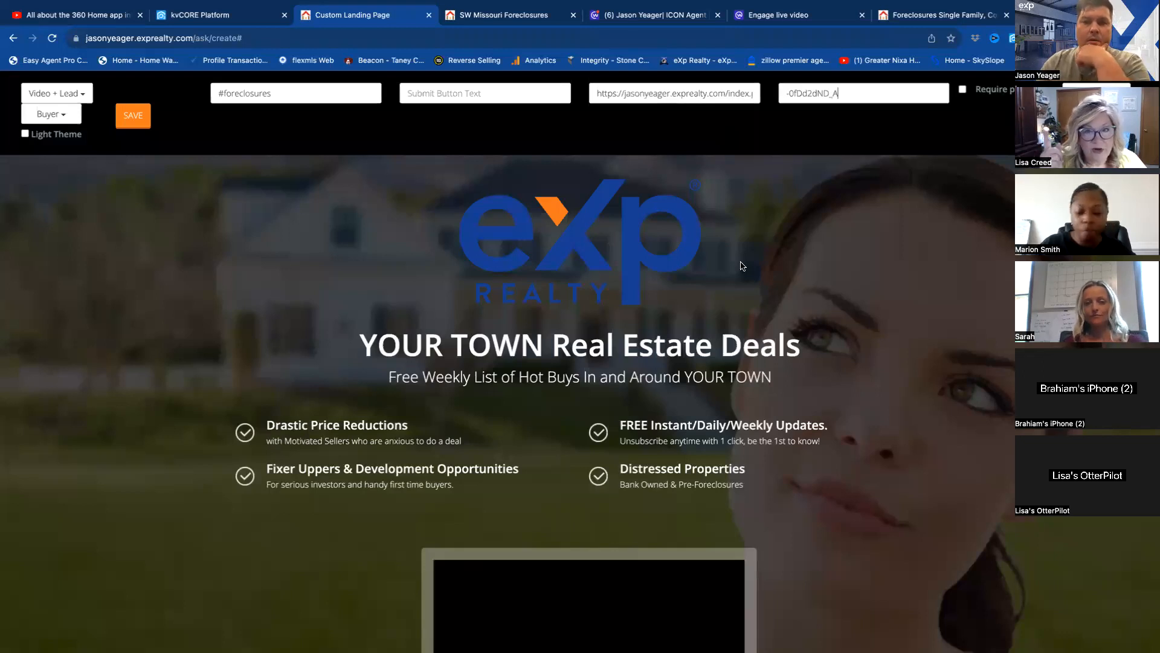
# Make the phone number required and replace the landing page's background with a picture of a foreclosed house.
pyautogui.scroll(-5, 712, 305)
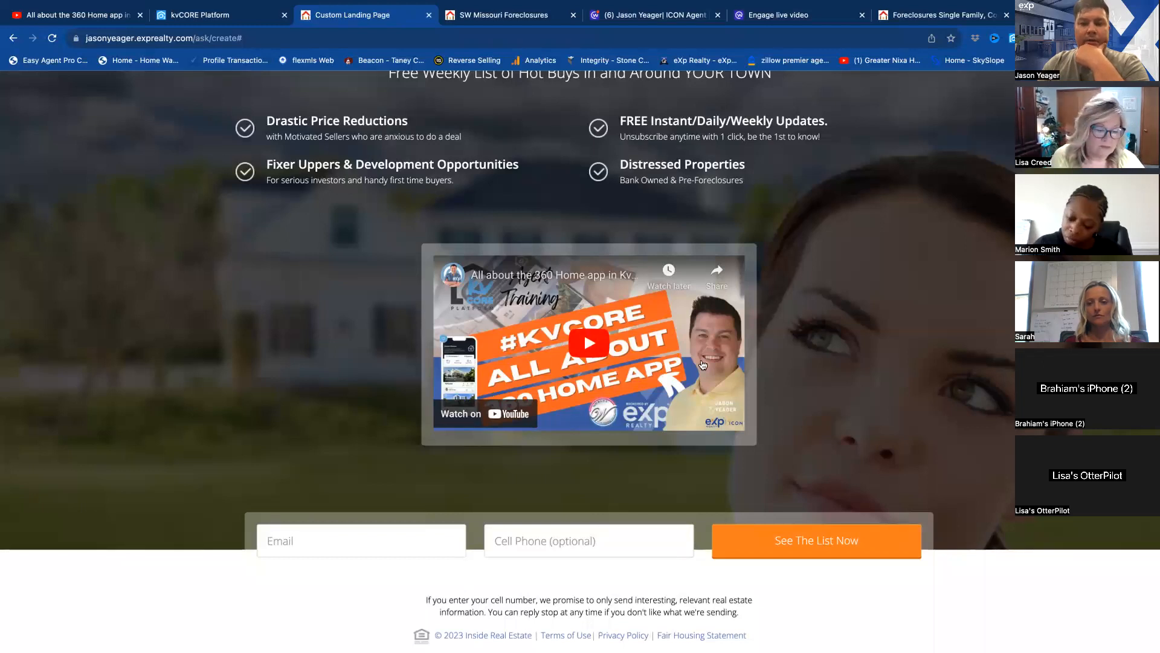
pyautogui.scroll(5, 722, 366)
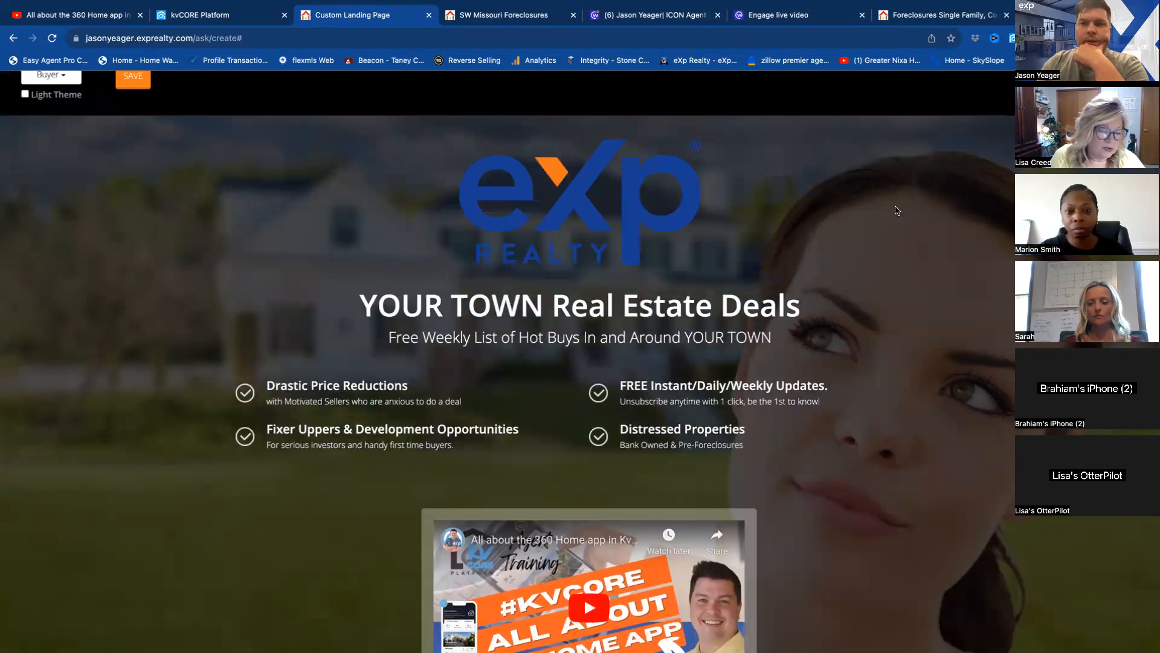
pyautogui.scroll(2, 897, 212)
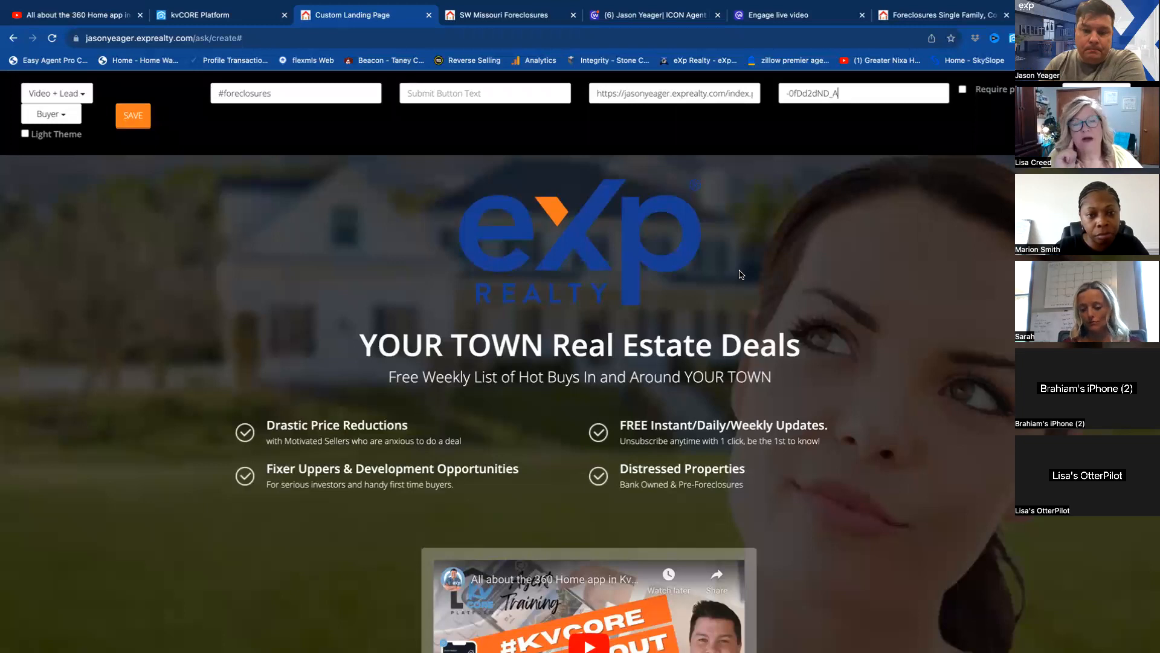
pyautogui.scroll(-1, 716, 288)
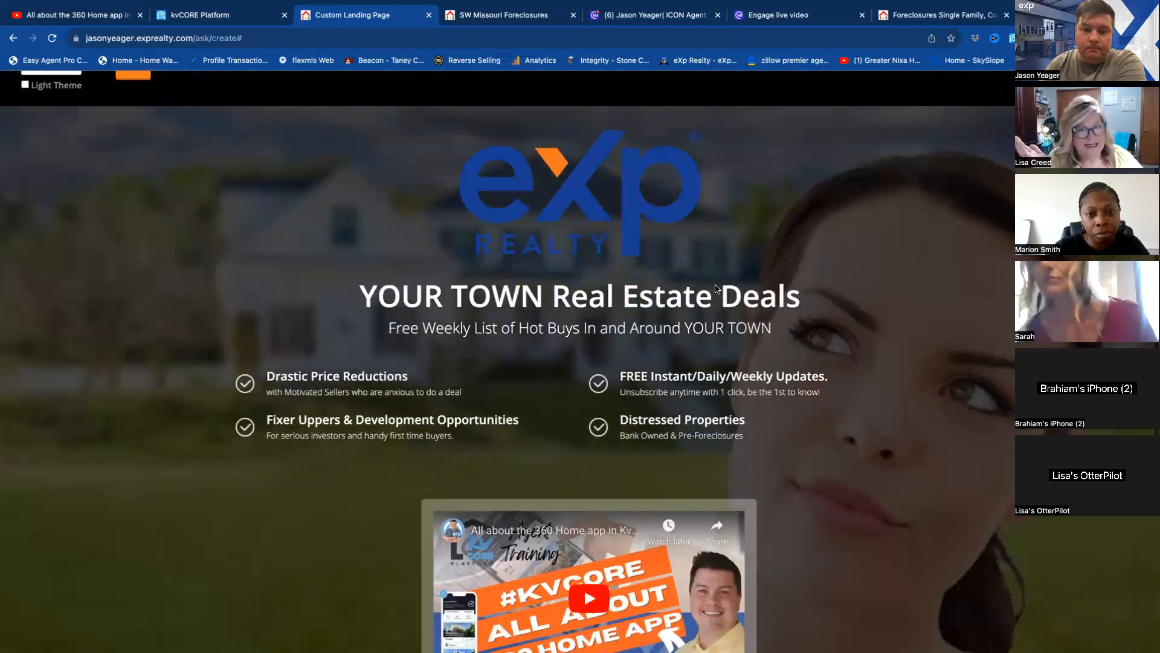
pyautogui.scroll(1, 716, 289)
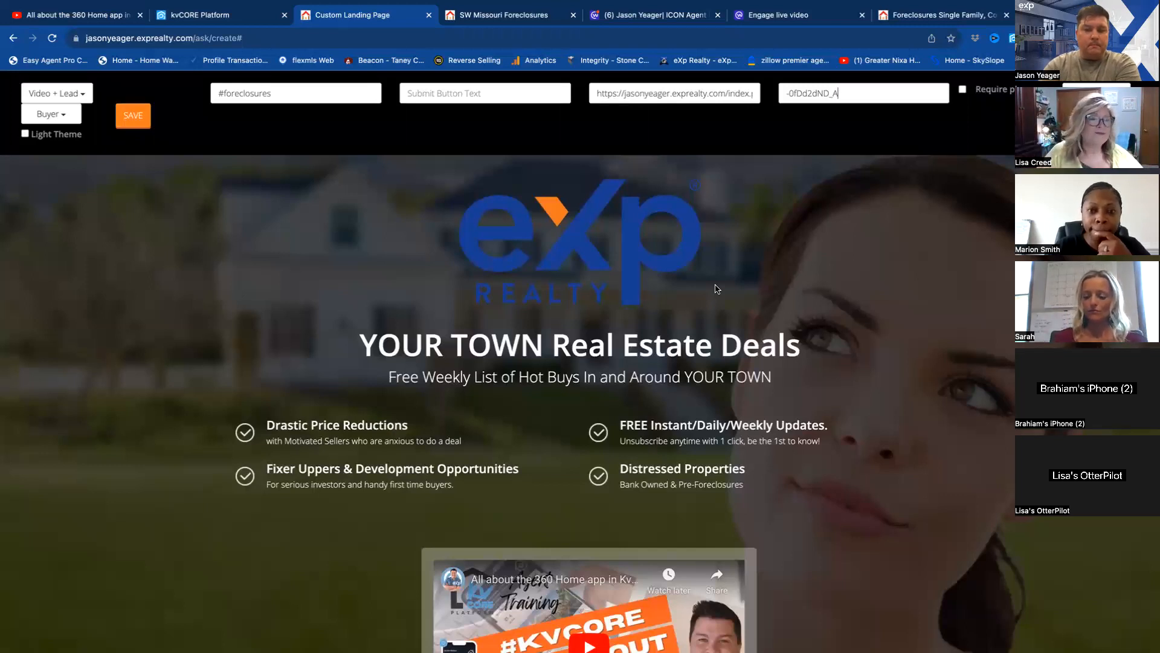
pyautogui.click(964, 90)
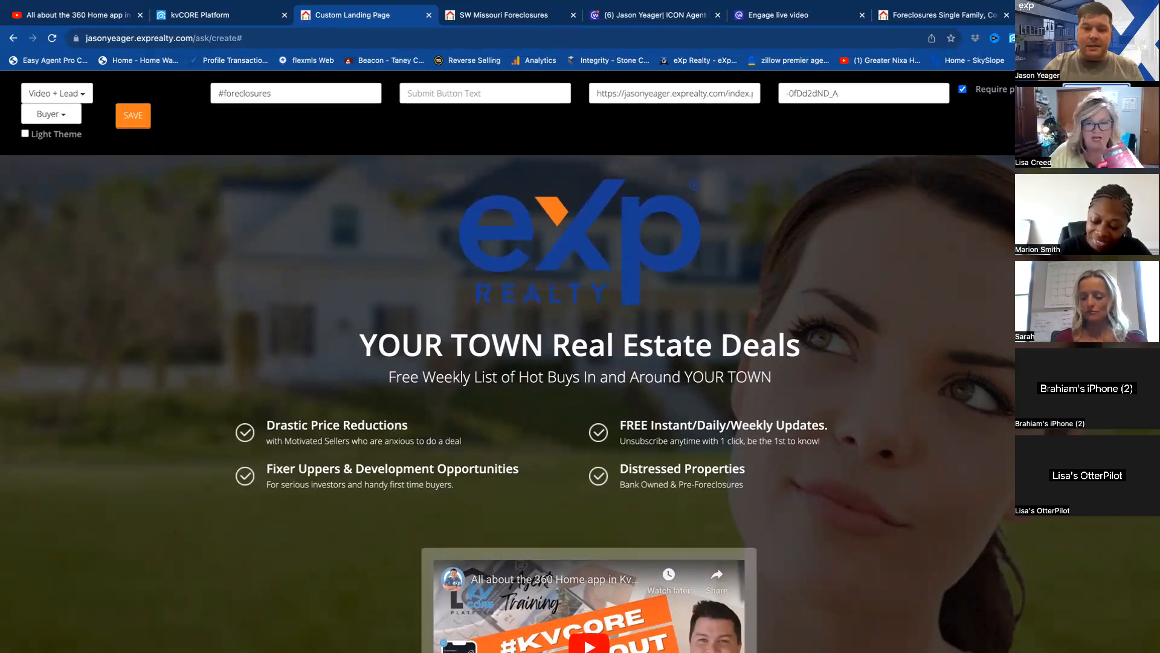
pyautogui.click(1097, 93)
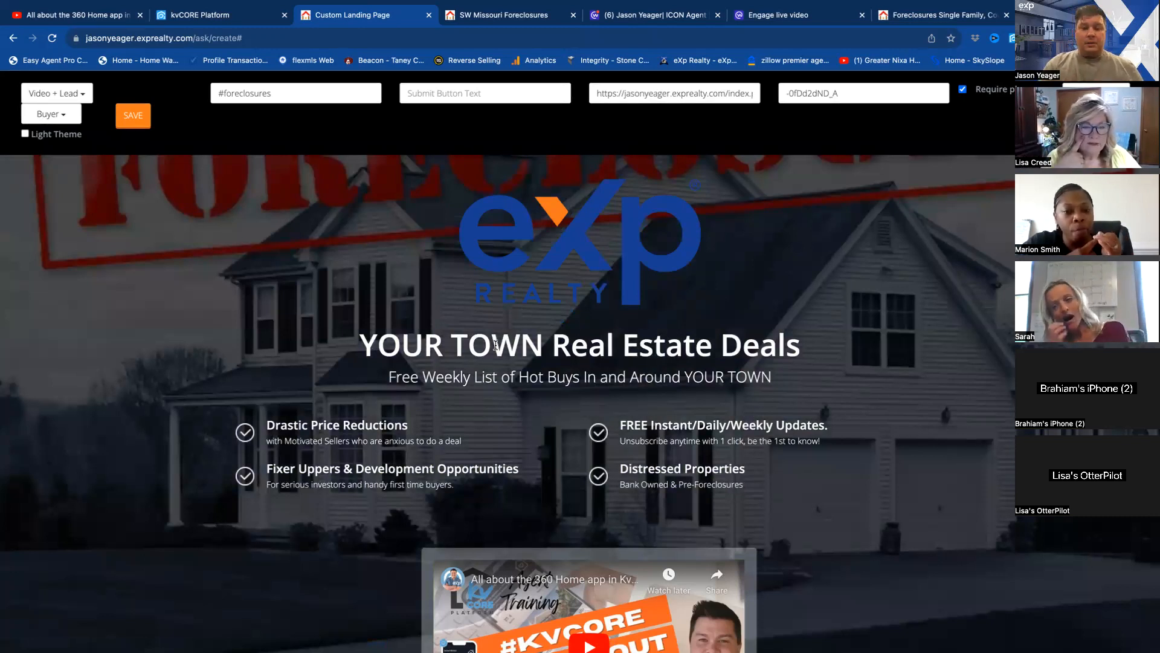
# Change the landing page's headline to "SW Missouri Real Estate Deals".
pyautogui.click(496, 345)
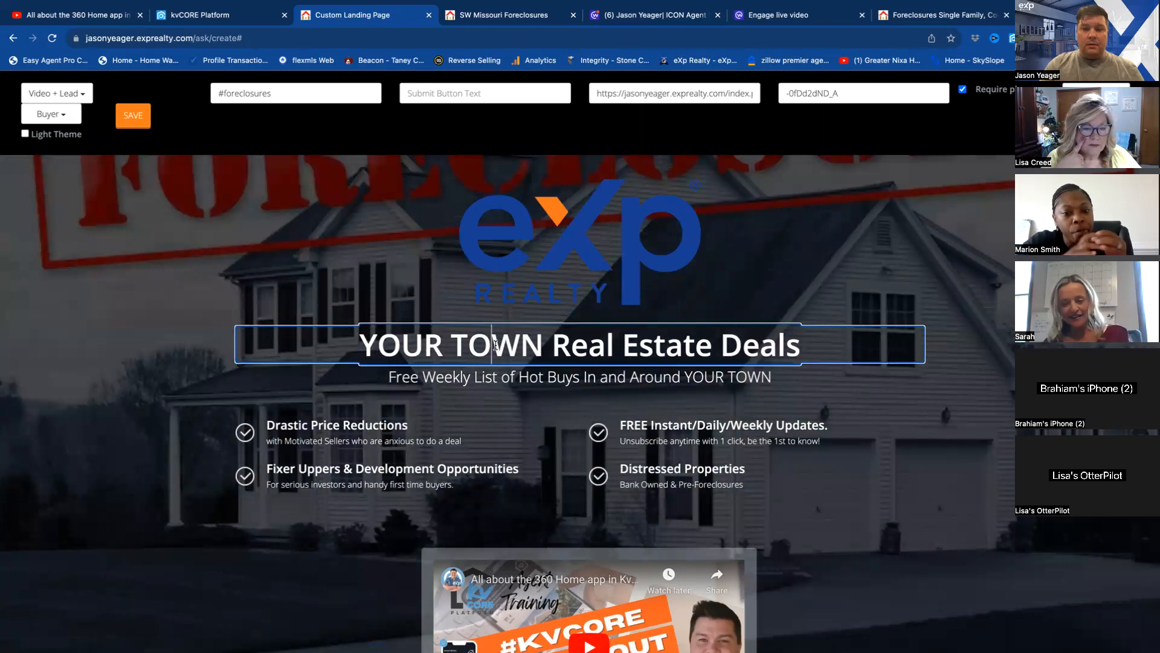
pyautogui.click(544, 343)
pyautogui.press('BackSpace')
pyautogui.press('BackSpace')
pyautogui.press('BackSpace')
pyautogui.press('BackSpace')
pyautogui.press('BackSpace')
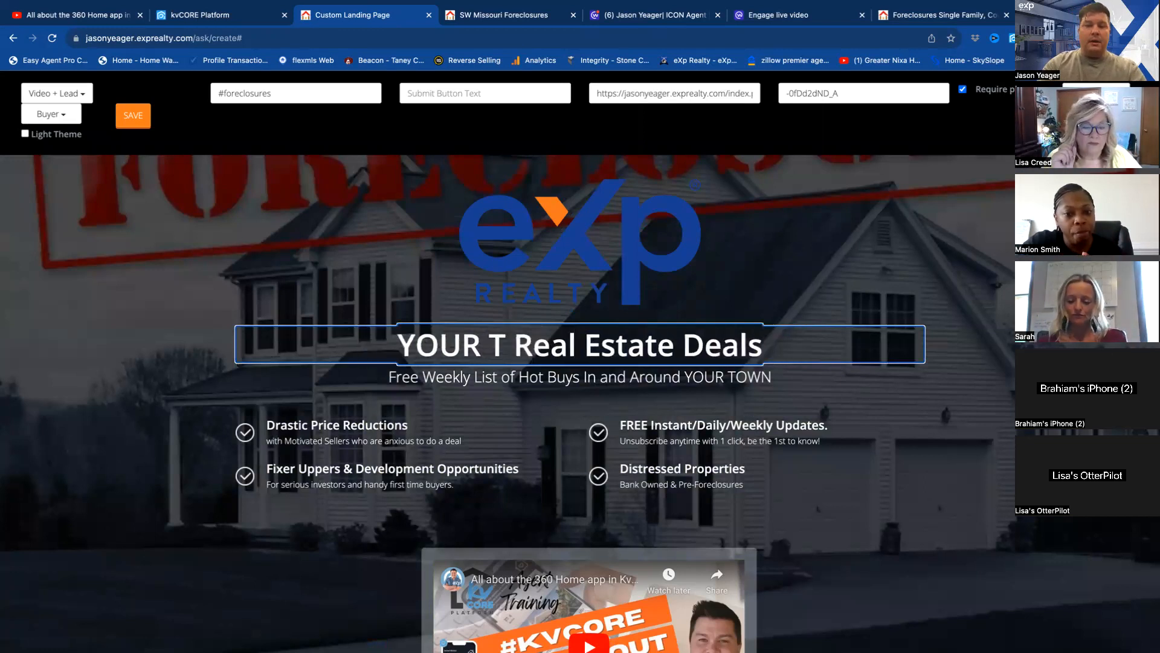
pyautogui.press('BackSpace')
pyautogui.press('BackSpace')
pyautogui.press('BackSpace')
pyautogui.press('BackSpace')
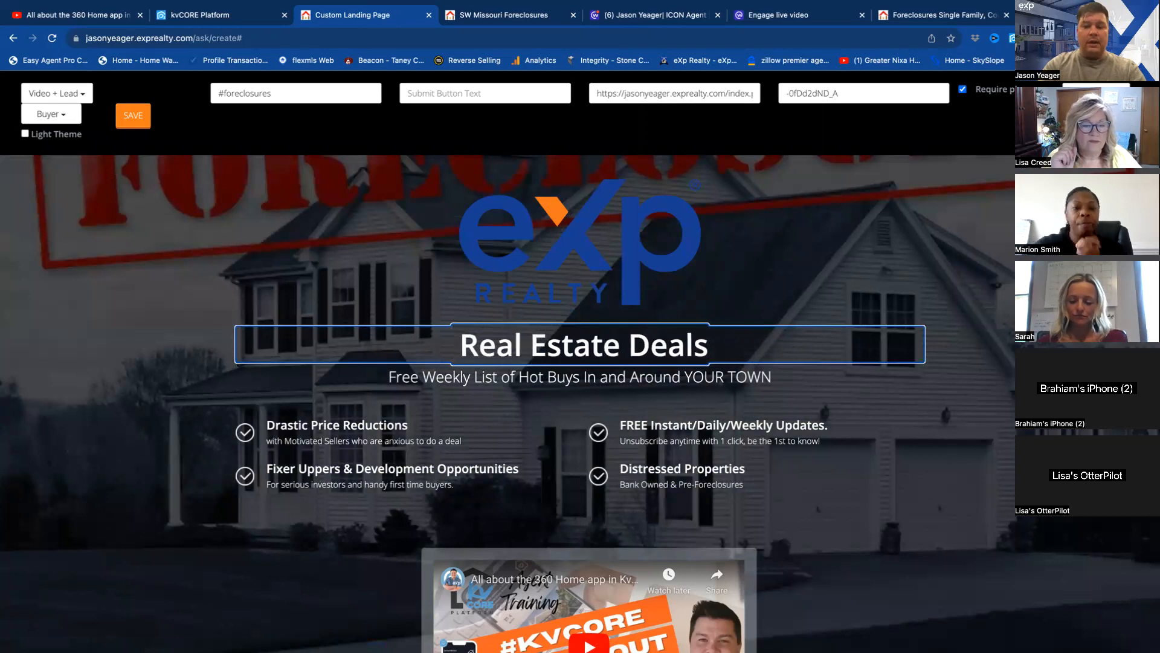
pyautogui.write('SW Mis')
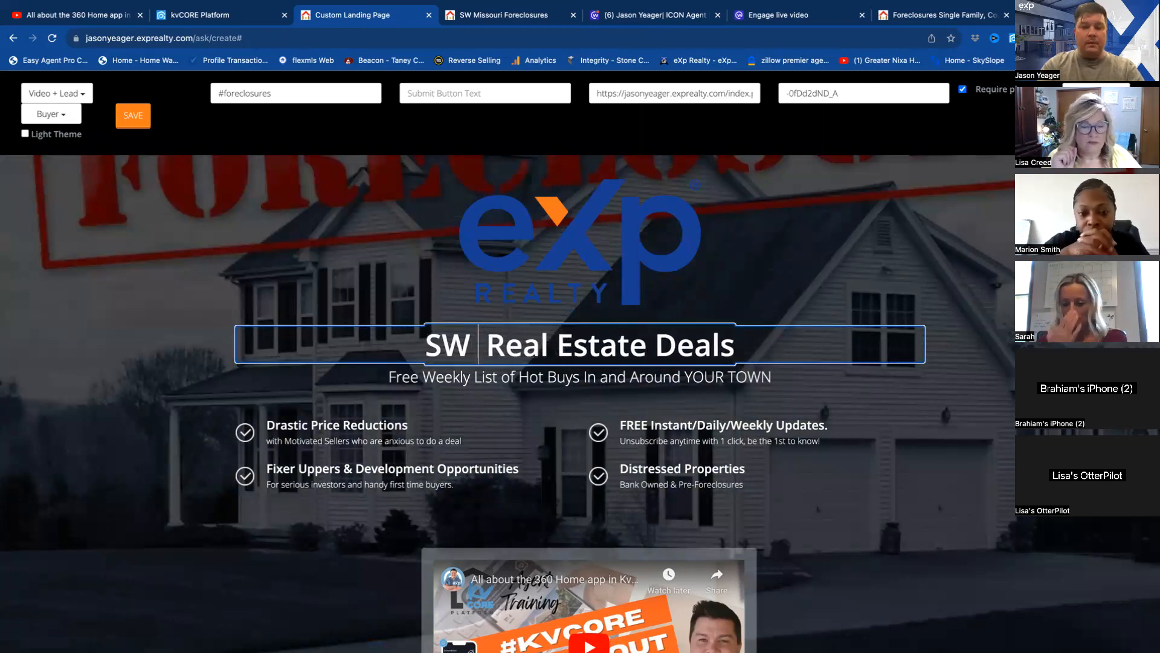
pyautogui.write('souri')
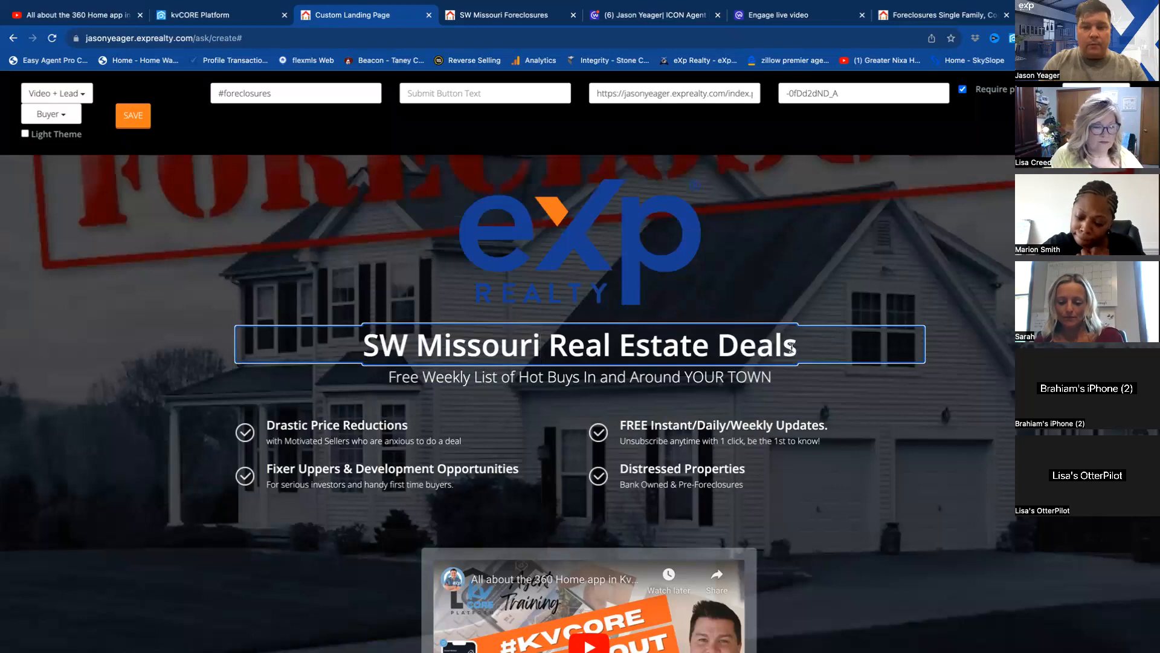
pyautogui.click(453, 378)
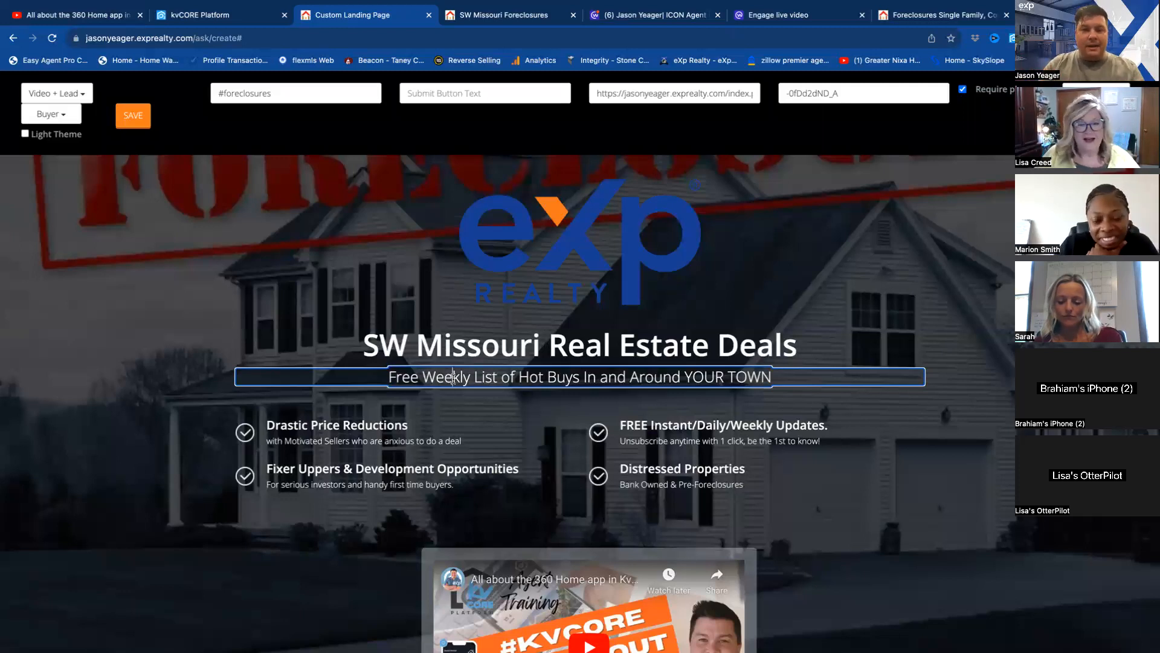
pyautogui.press('BackSpace')
pyautogui.press('BackSpace')
pyautogui.press('BackSpace')
pyautogui.press('BackSpace')
pyautogui.press('BackSpace')
pyautogui.press('BackSpace')
pyautogui.press('BackSpace')
pyautogui.click(622, 375)
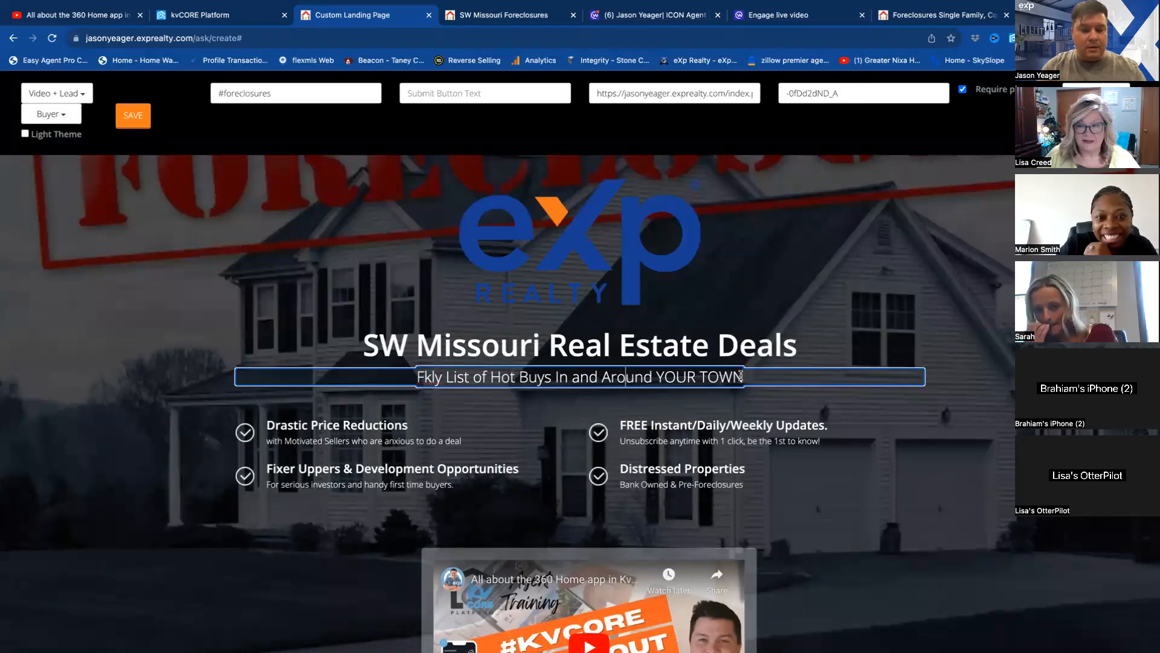
pyautogui.press('super+z')
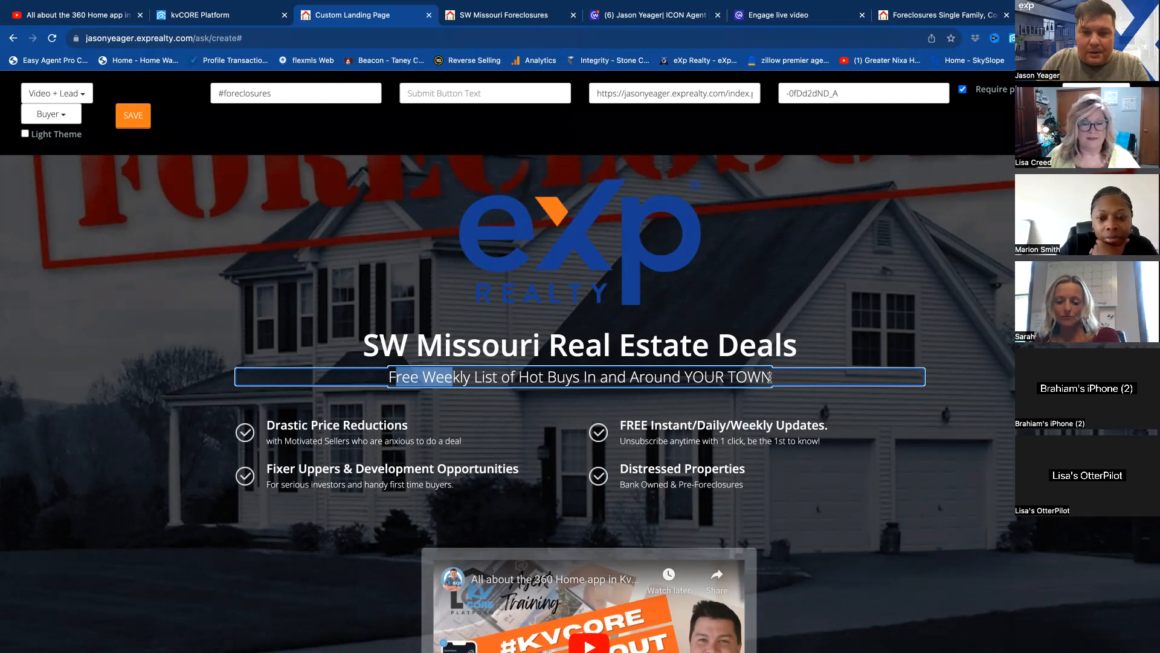
# Replace YOUR TOWN in the subheading so it reads "Free Weekly List of Hot Buys In and Around SW Missouri".
pyautogui.click(770, 378)
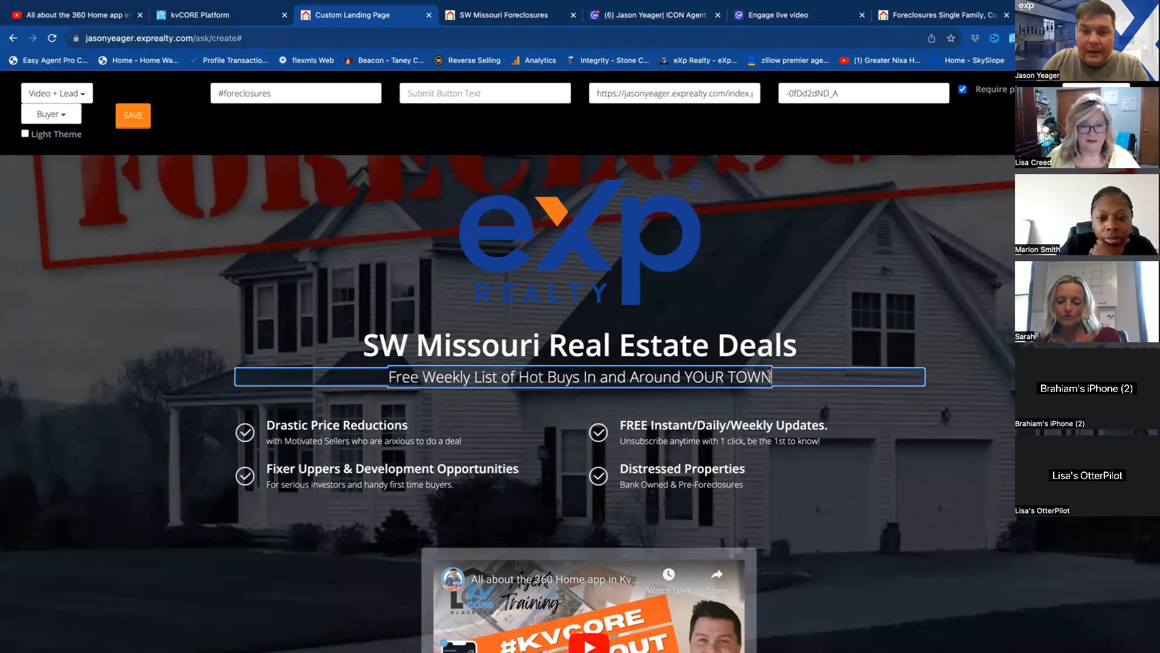
pyautogui.press('BackSpace')
pyautogui.press('BackSpace')
pyautogui.press('BackSpace')
pyautogui.press('BackSpace')
pyautogui.press('BackSpace')
pyautogui.press('BackSpace')
pyautogui.press('BackSpace')
pyautogui.press('BackSpace')
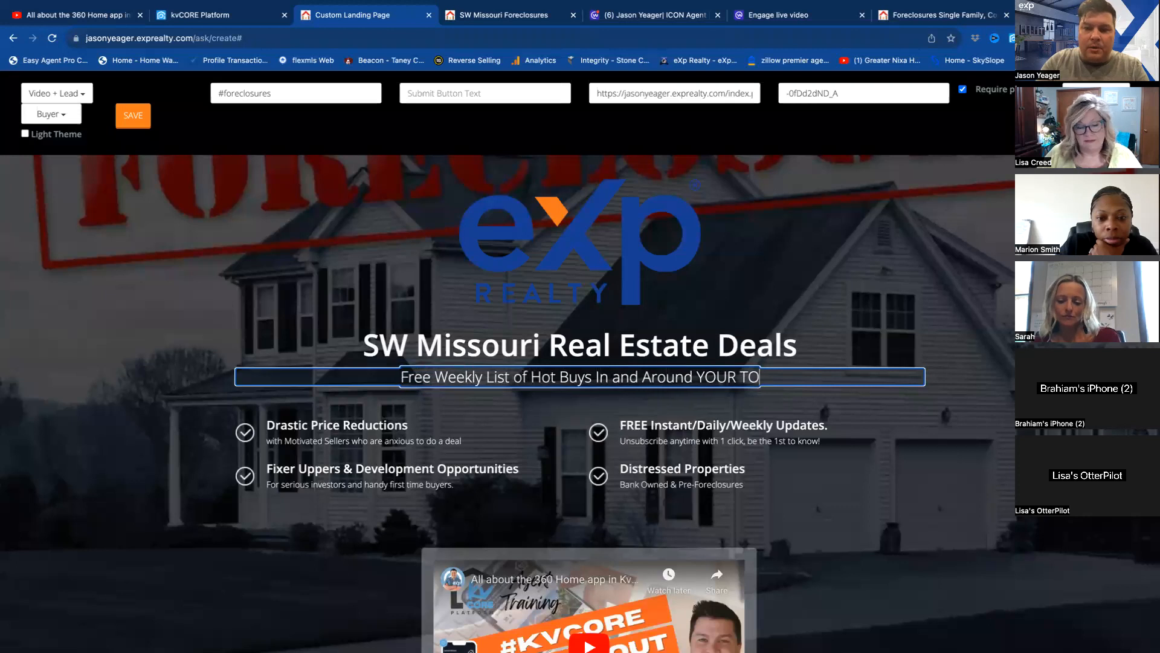
pyautogui.press('BackSpace')
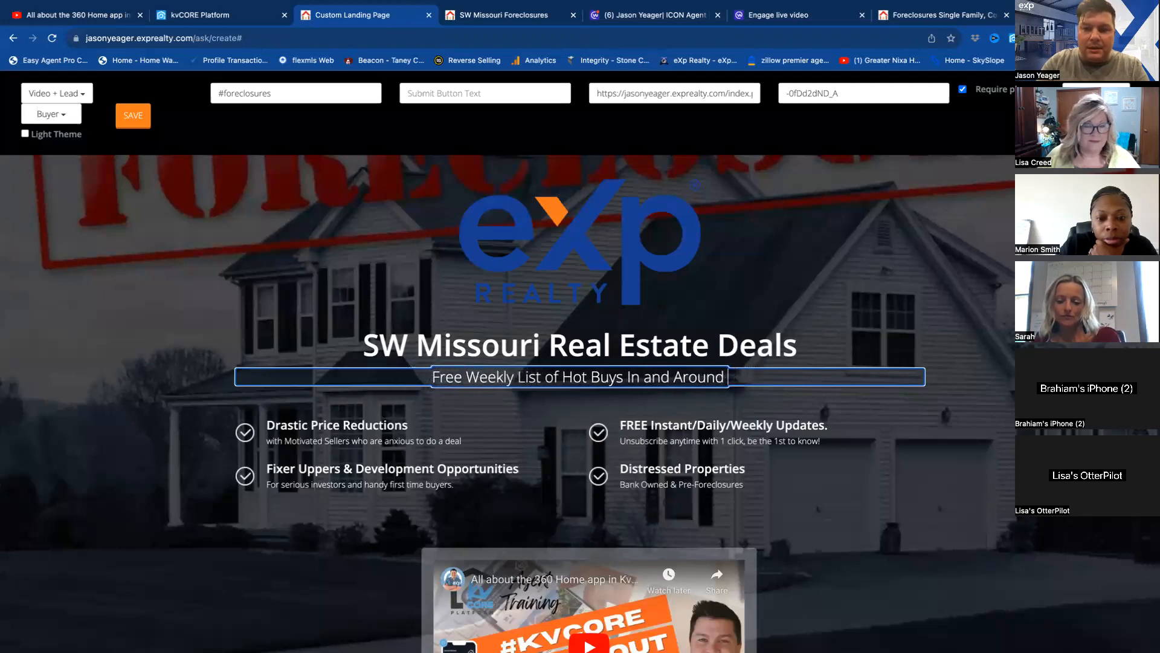
pyautogui.write('SW MIssou')
pyautogui.press('BackSpace')
pyautogui.press('BackSpace')
pyautogui.press('BackSpace')
pyautogui.press('BackSpace')
pyautogui.press('BackSpace')
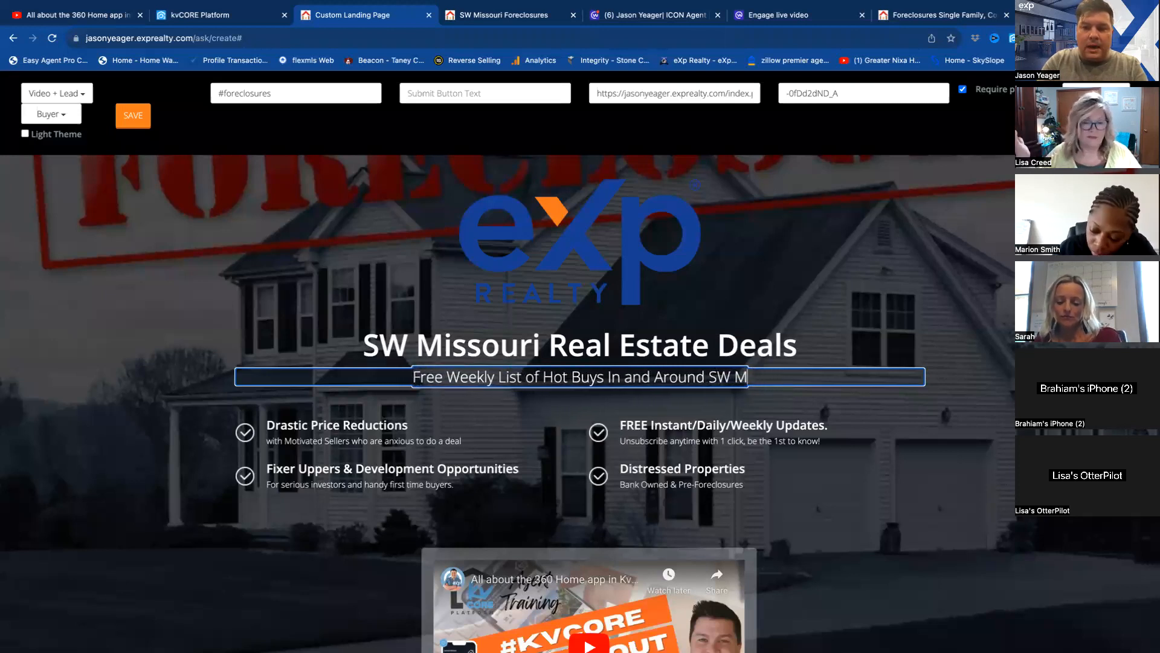
pyautogui.write('issouri')
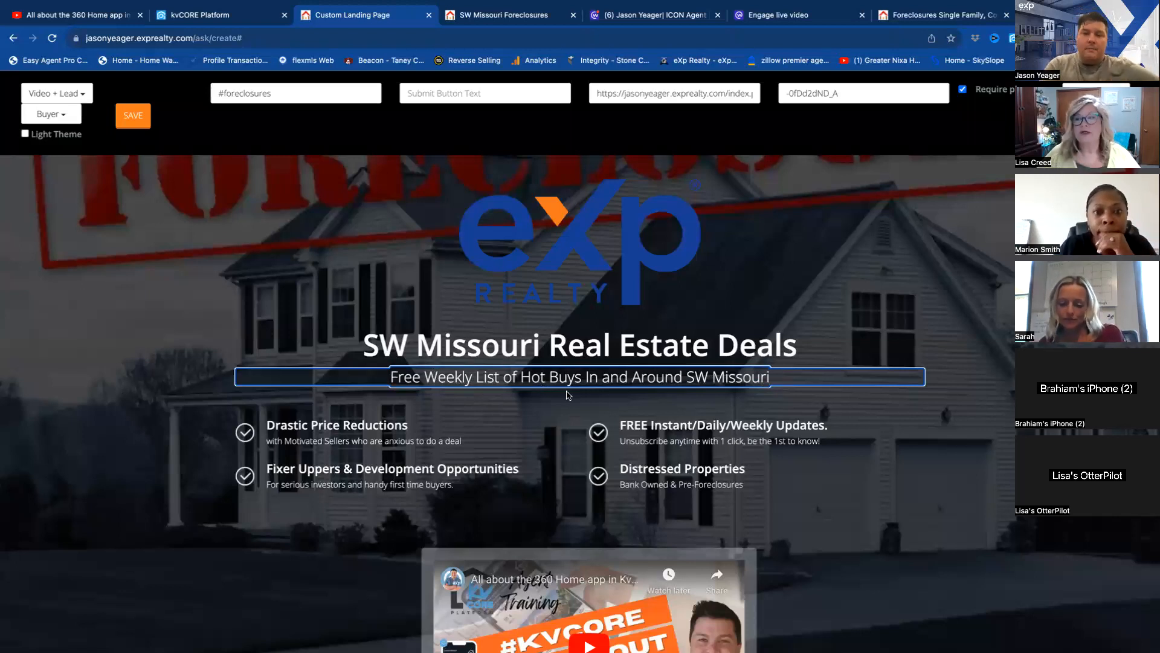
# Review the landing page's bullet points, embedded video and contact form from top to bottom.
pyautogui.click(373, 423)
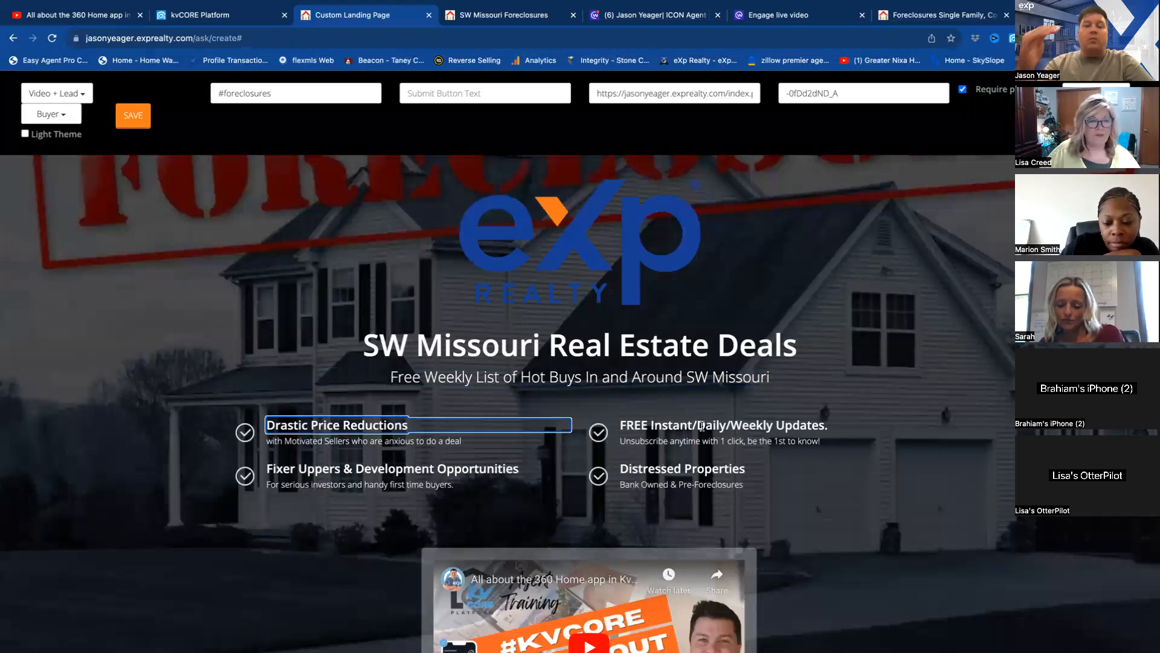
pyautogui.scroll(-3, 702, 426)
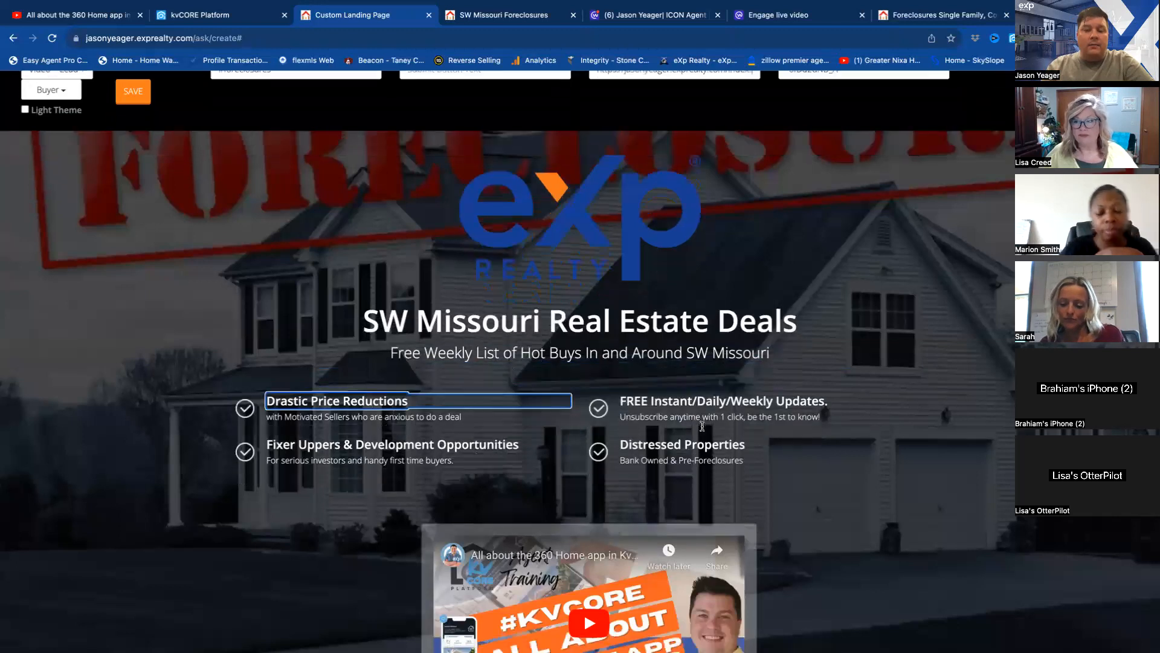
pyautogui.scroll(-5, 701, 426)
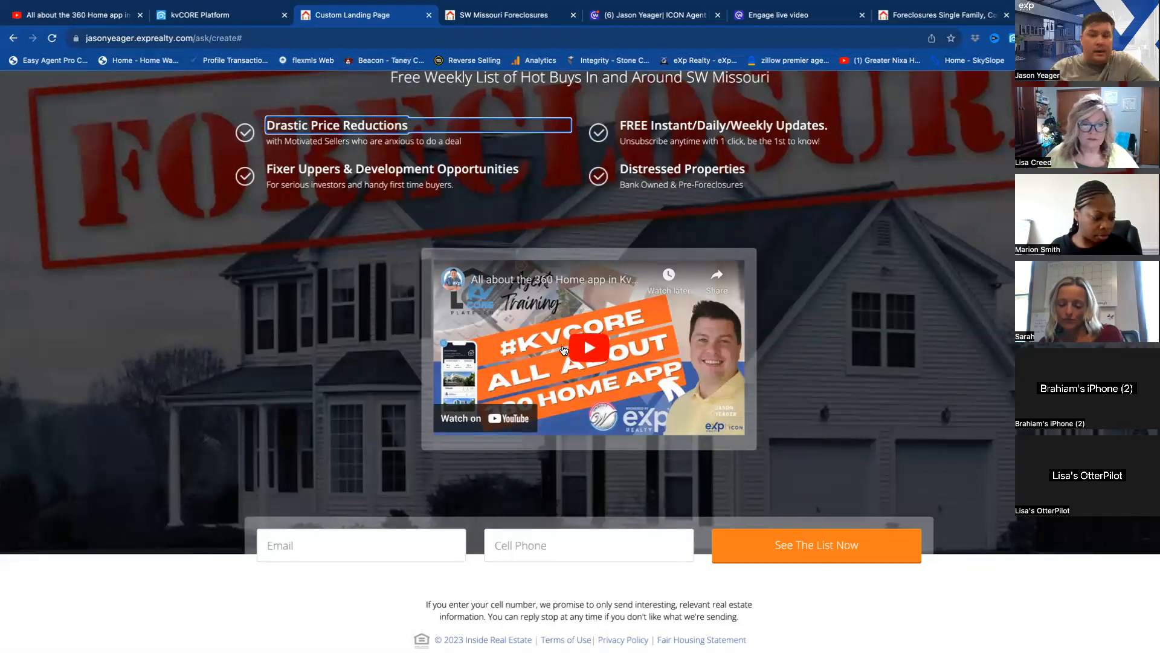
pyautogui.scroll(-1, 735, 413)
pyautogui.scroll(1, 734, 413)
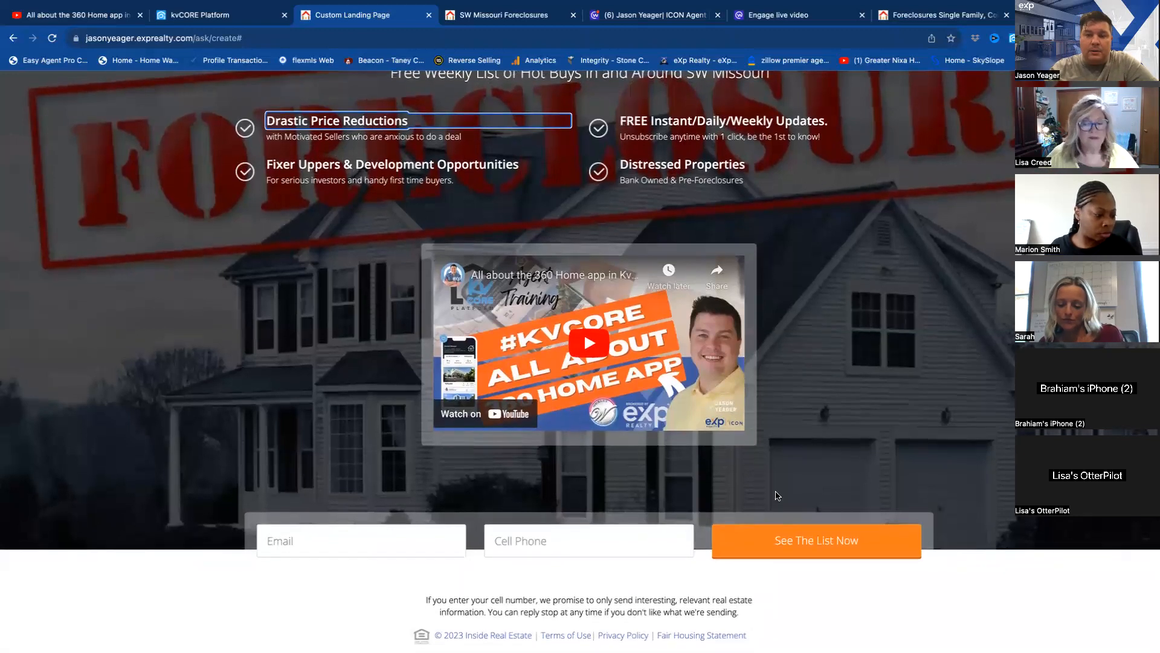
pyautogui.scroll(2, 821, 432)
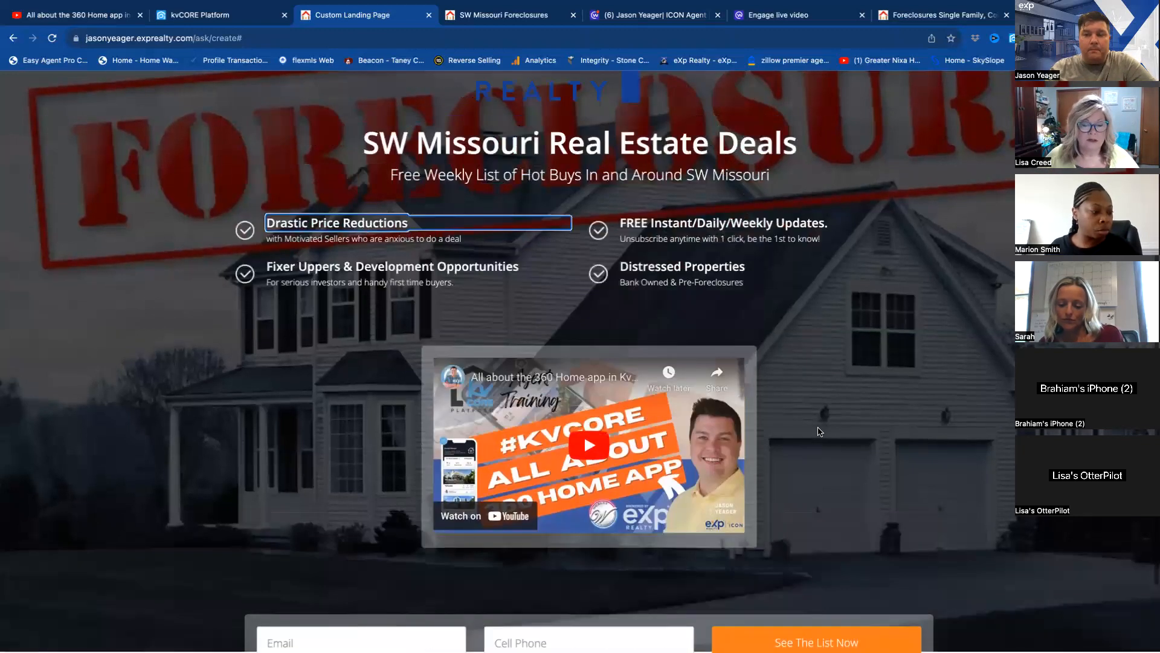
pyautogui.scroll(4, 821, 432)
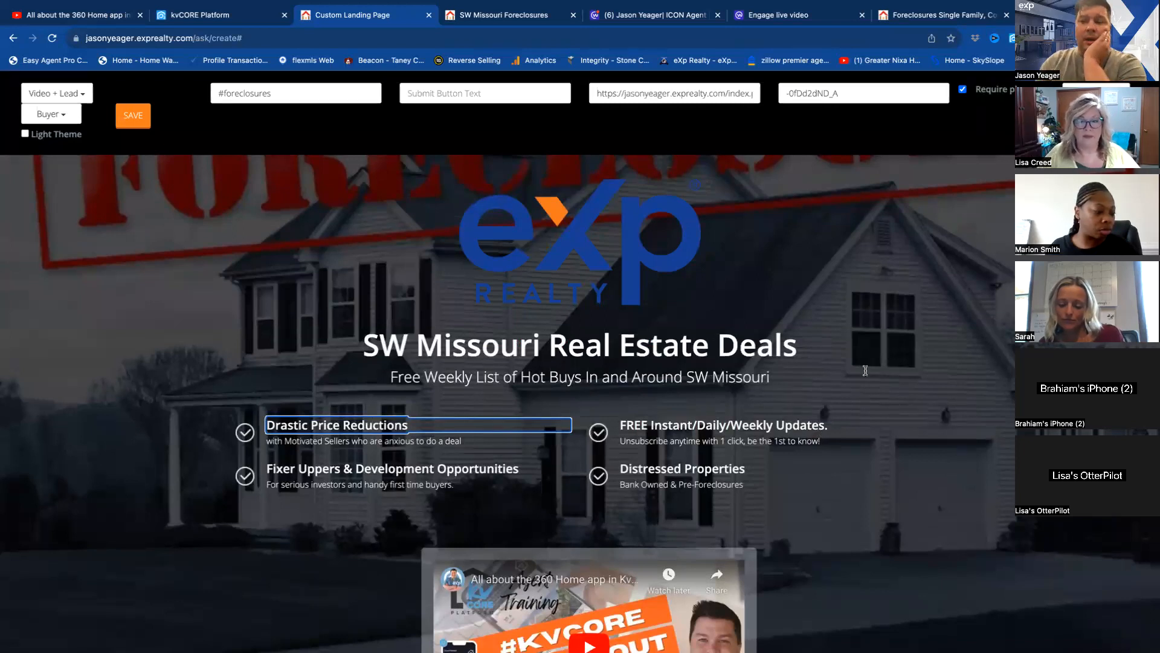
pyautogui.scroll(-6, 865, 370)
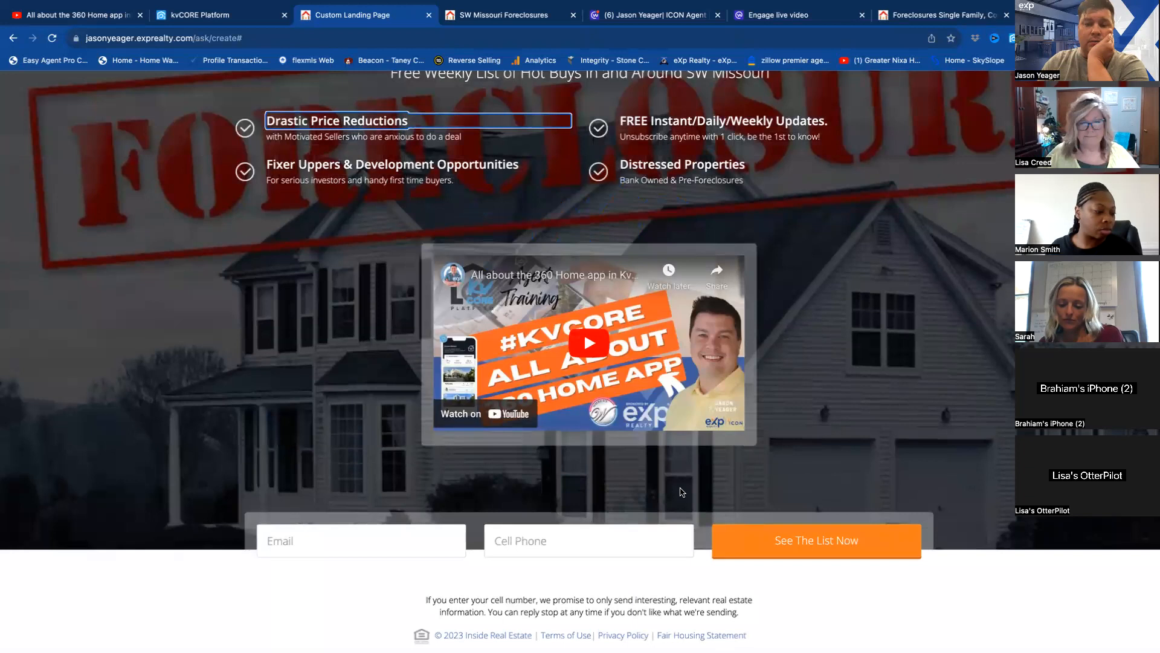
pyautogui.scroll(6, 843, 344)
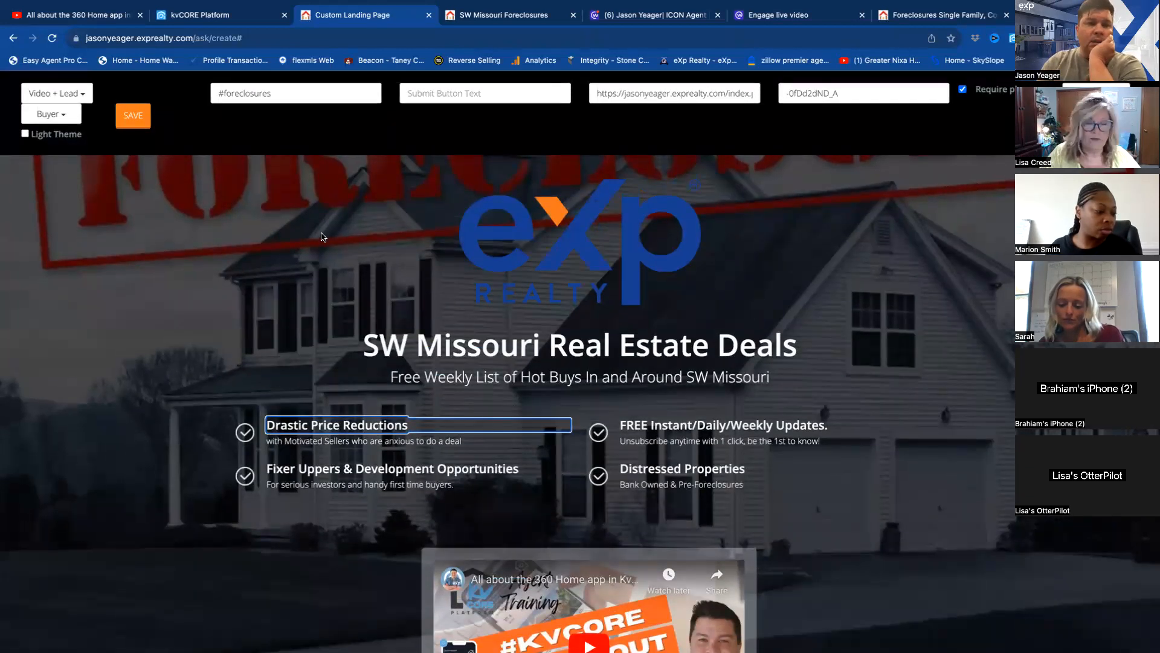
# Save the custom landing page and open its published version.
pyautogui.click(136, 118)
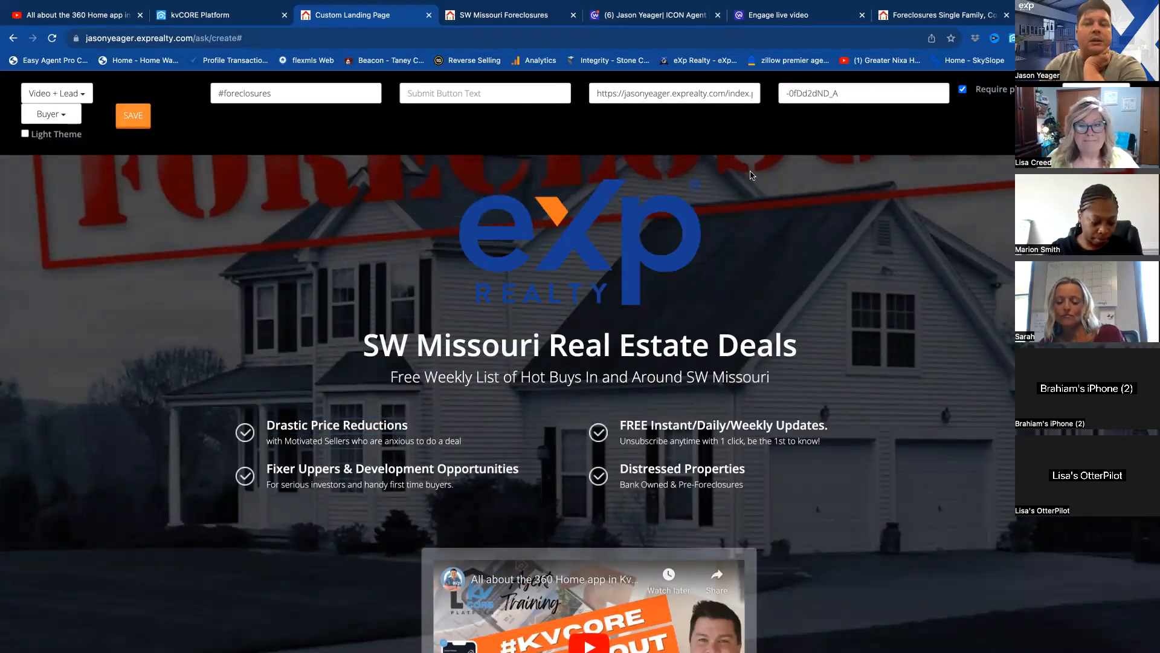
pyautogui.click(685, 213)
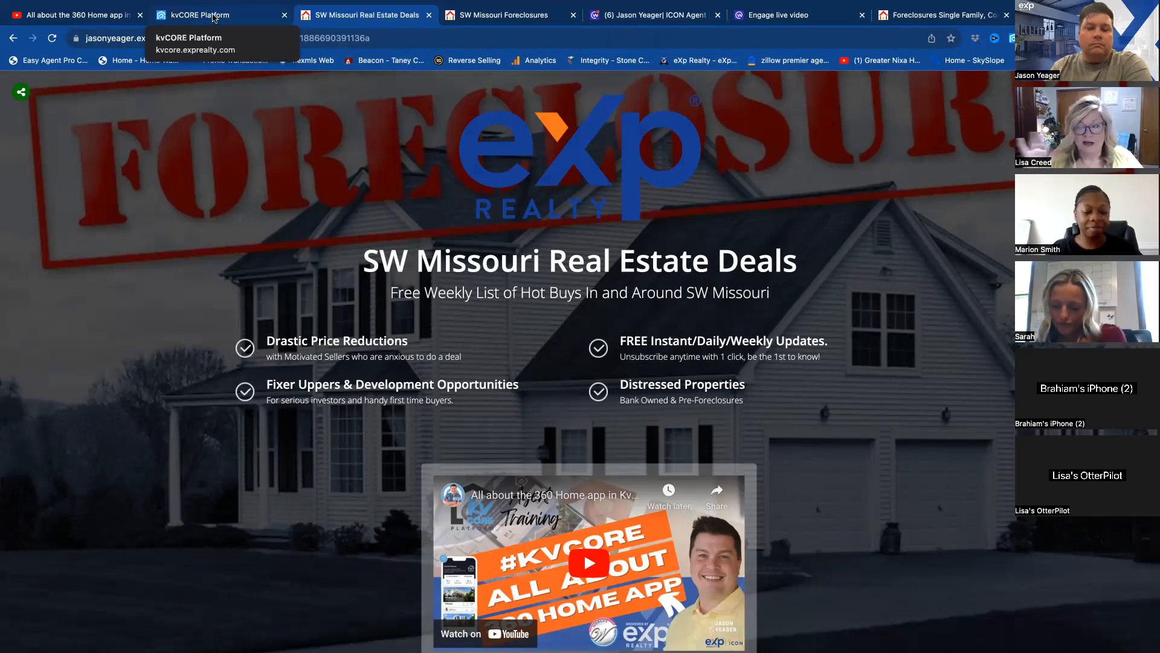
# Look over the kvCORE Lead Engine tools and the filtered Greene county foreclosure search.
pyautogui.click(226, 17)
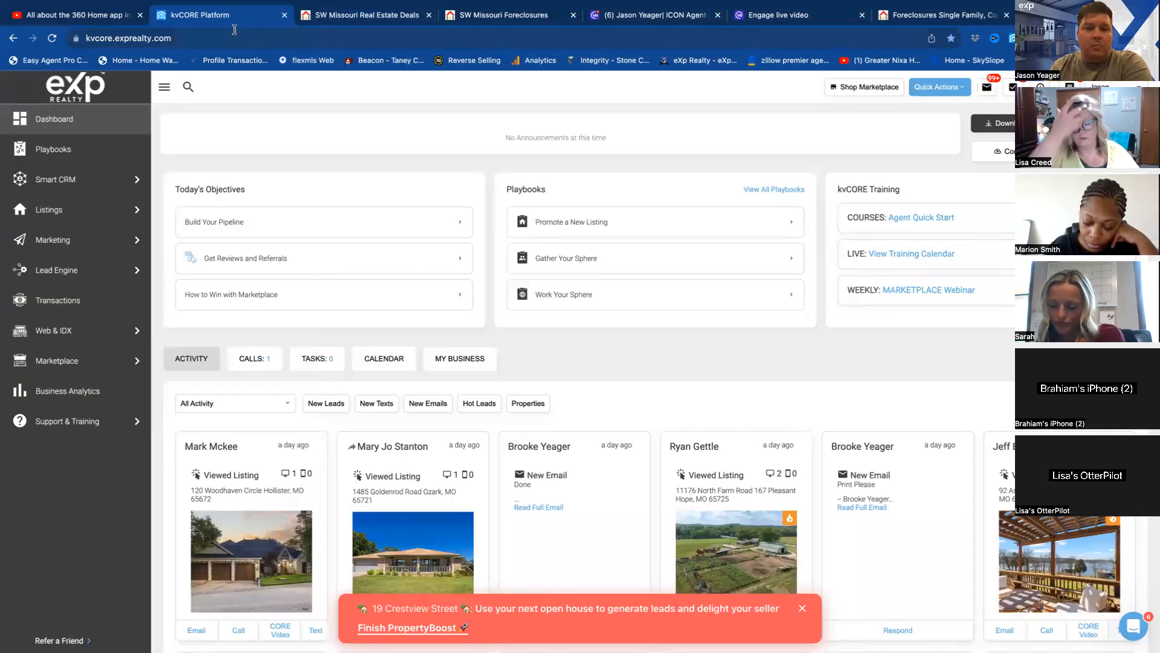
pyautogui.moveTo(63, 258)
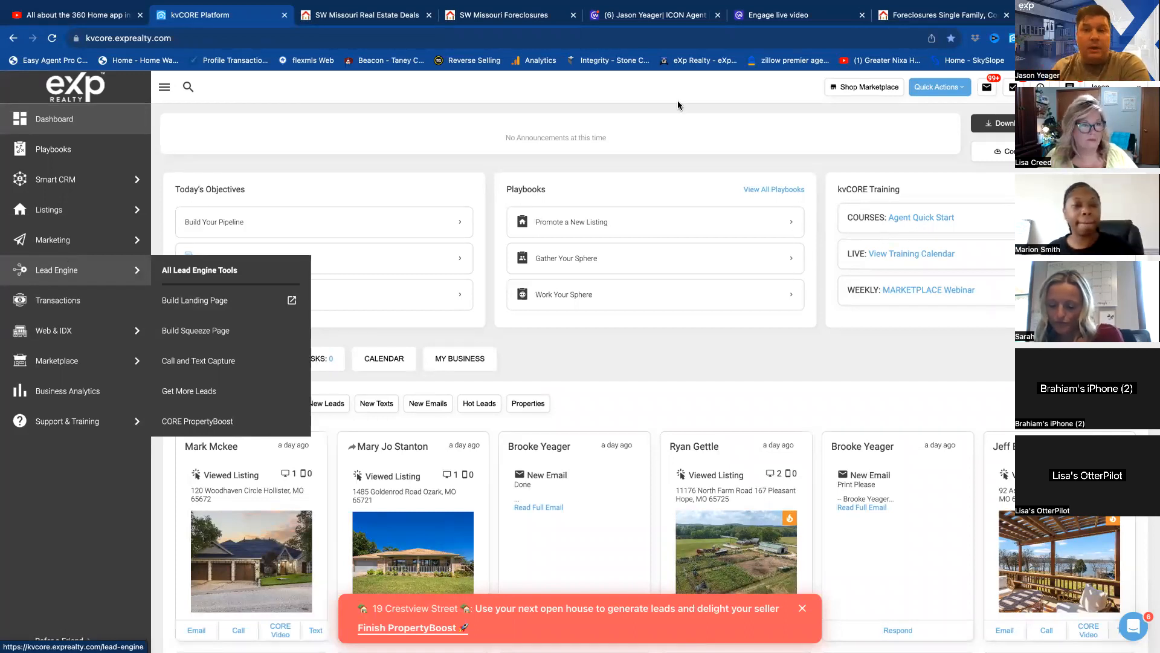
pyautogui.moveTo(941, 23)
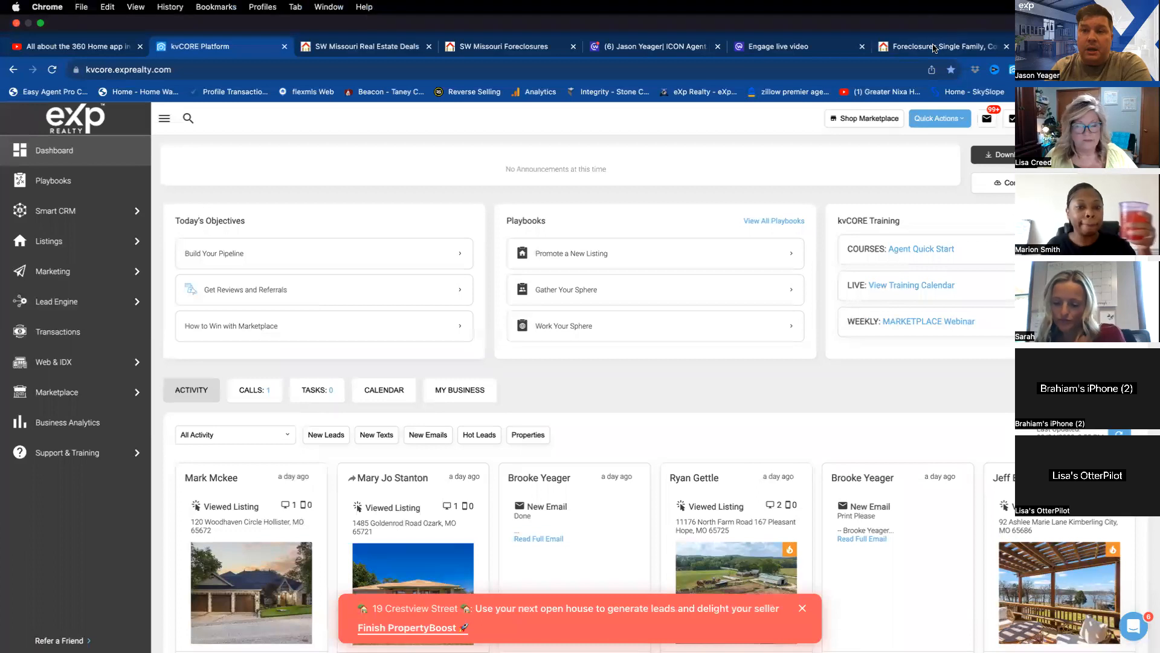
pyautogui.click(935, 47)
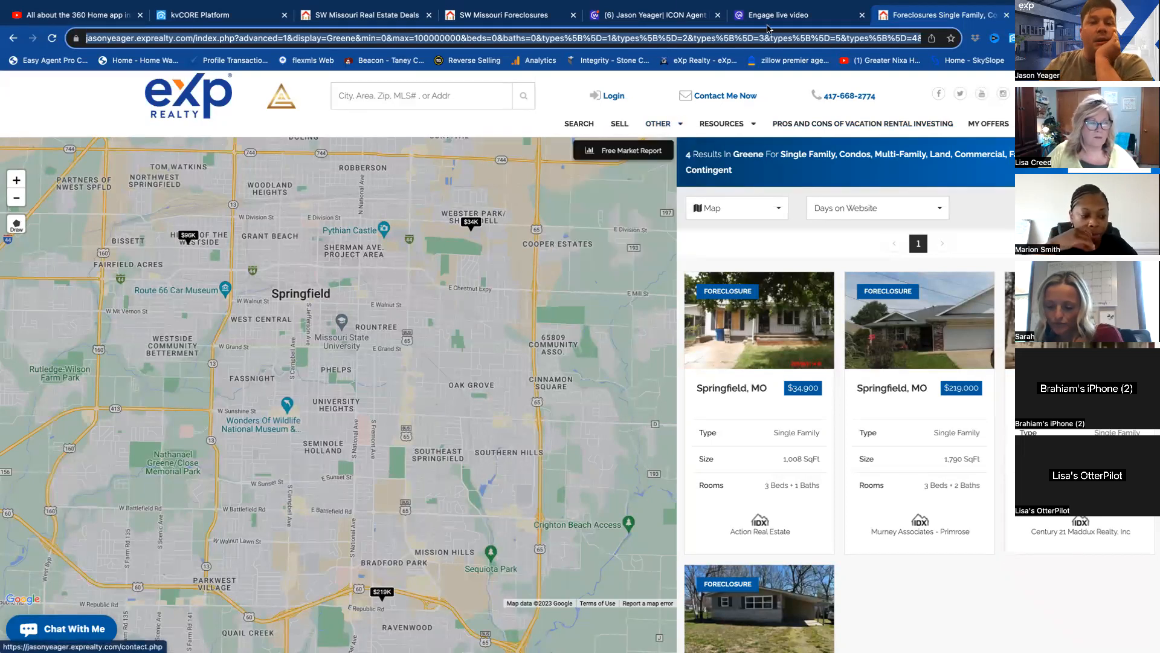
pyautogui.moveTo(324, 11)
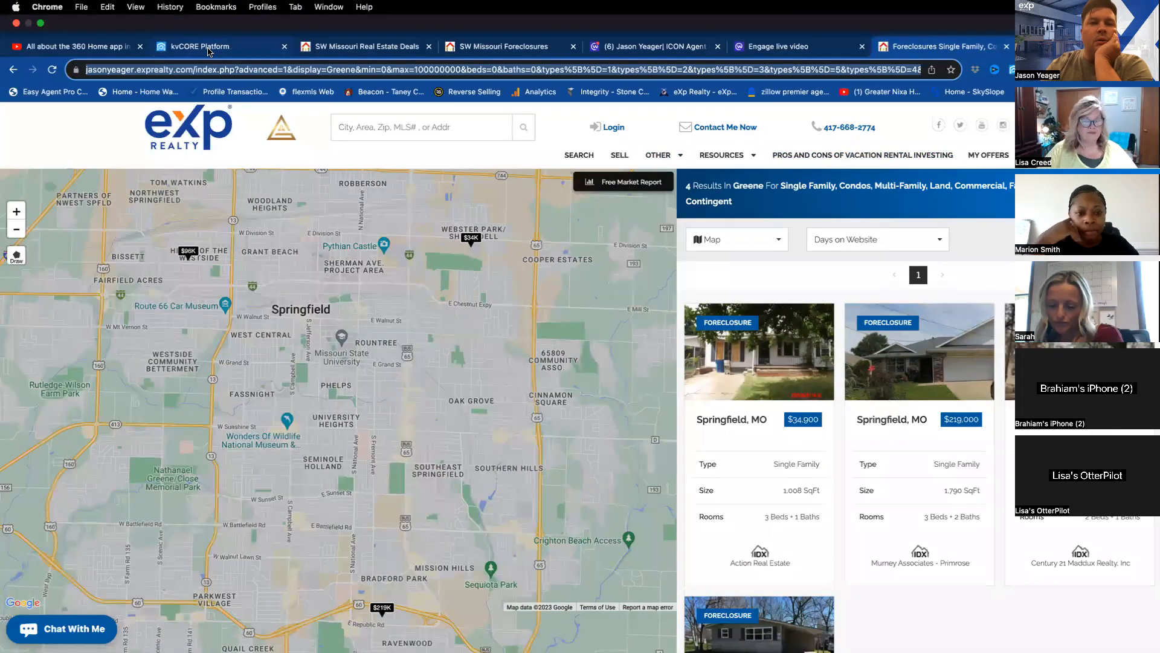
# Go to the search alerts in kvCORE's marketing tools and start a new auto-assigned alert.
pyautogui.click(208, 52)
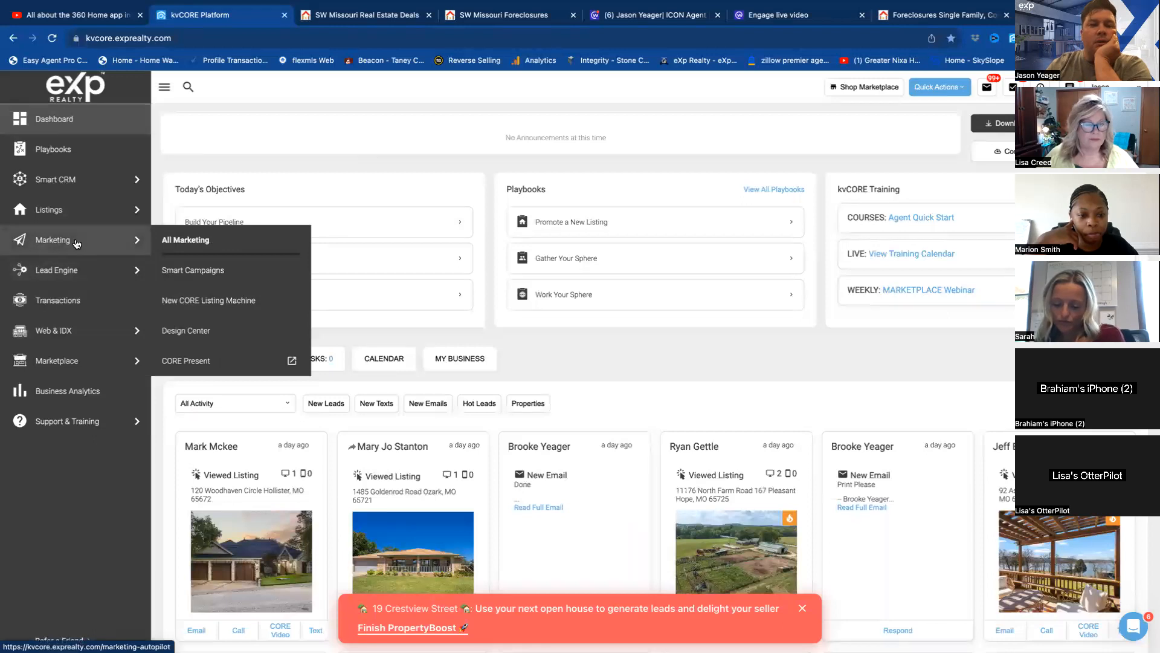
pyautogui.click(187, 248)
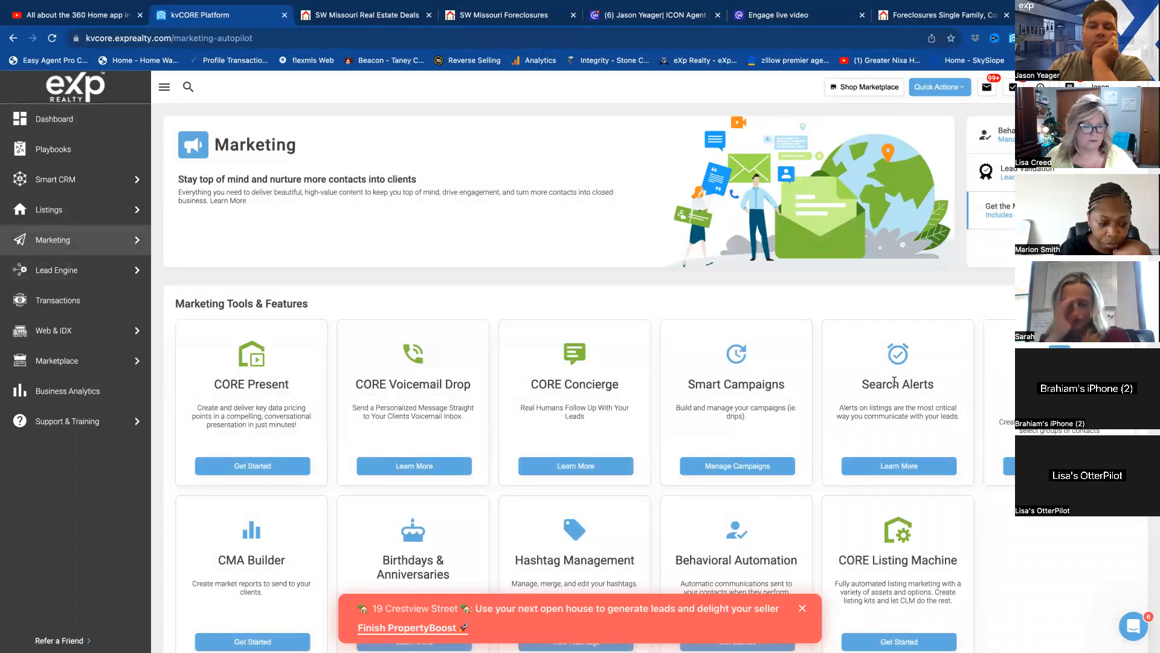
pyautogui.click(902, 467)
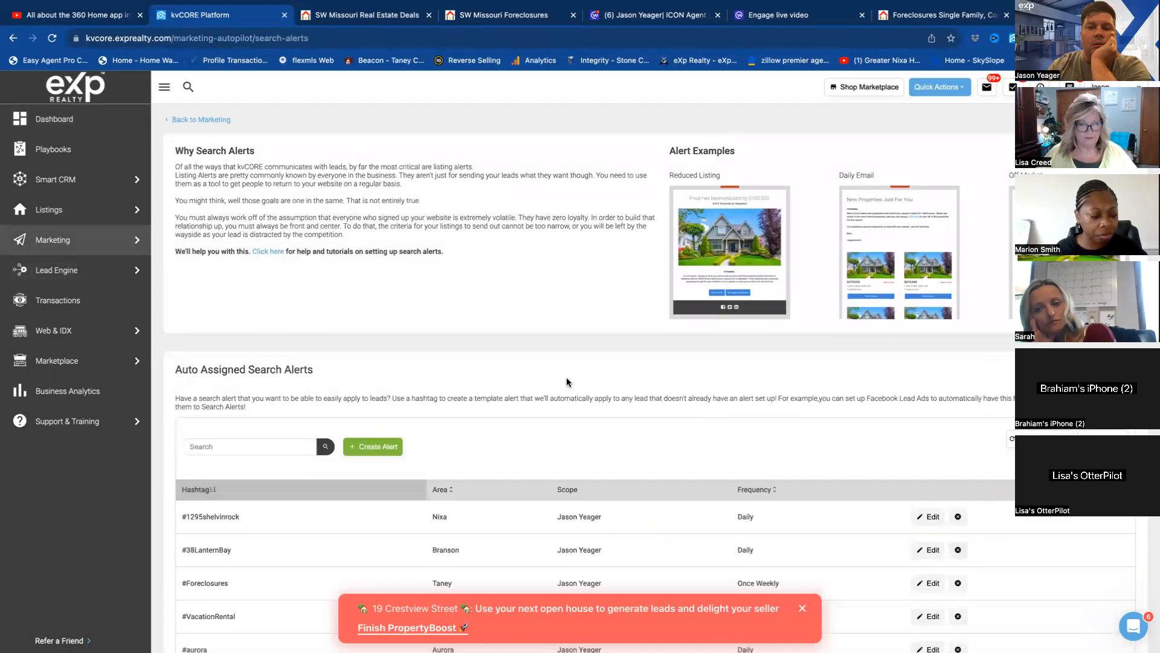
pyautogui.scroll(-3, 567, 379)
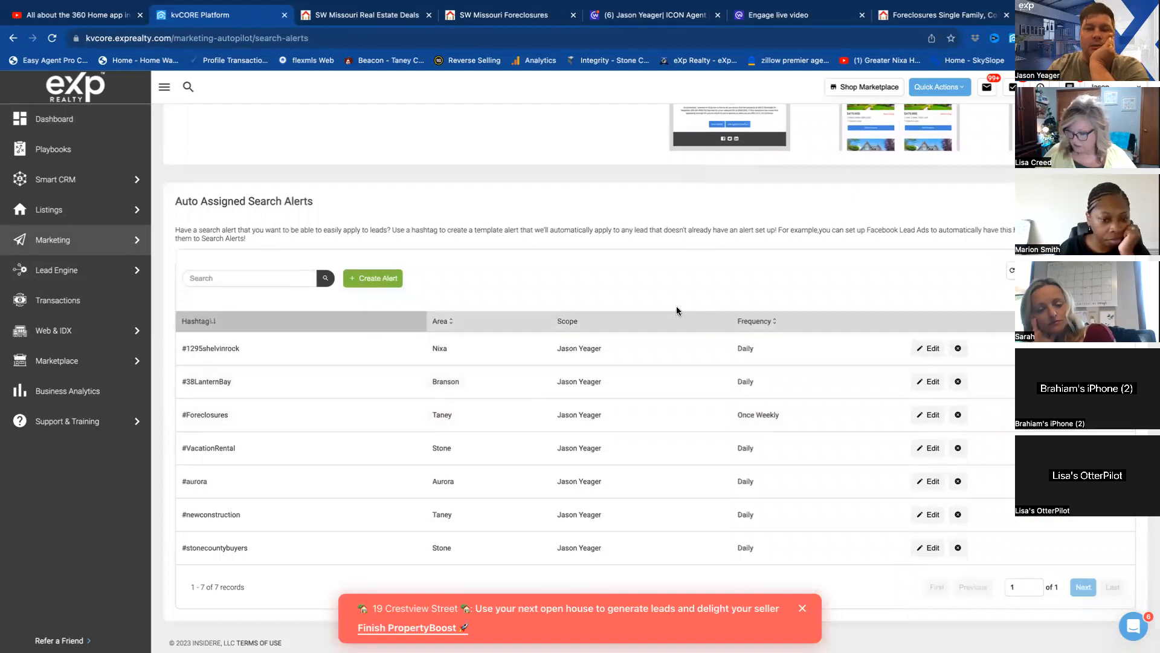
pyautogui.click(381, 280)
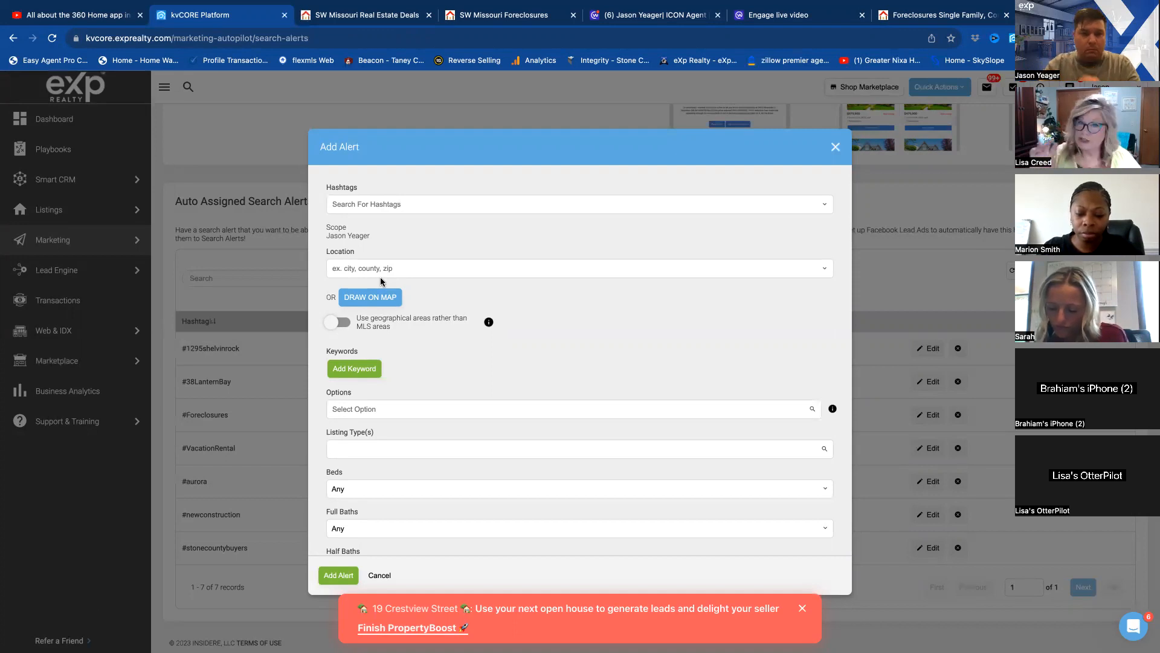
# Assign the hashtag Foreclosures to the new search alert.
pyautogui.click(357, 202)
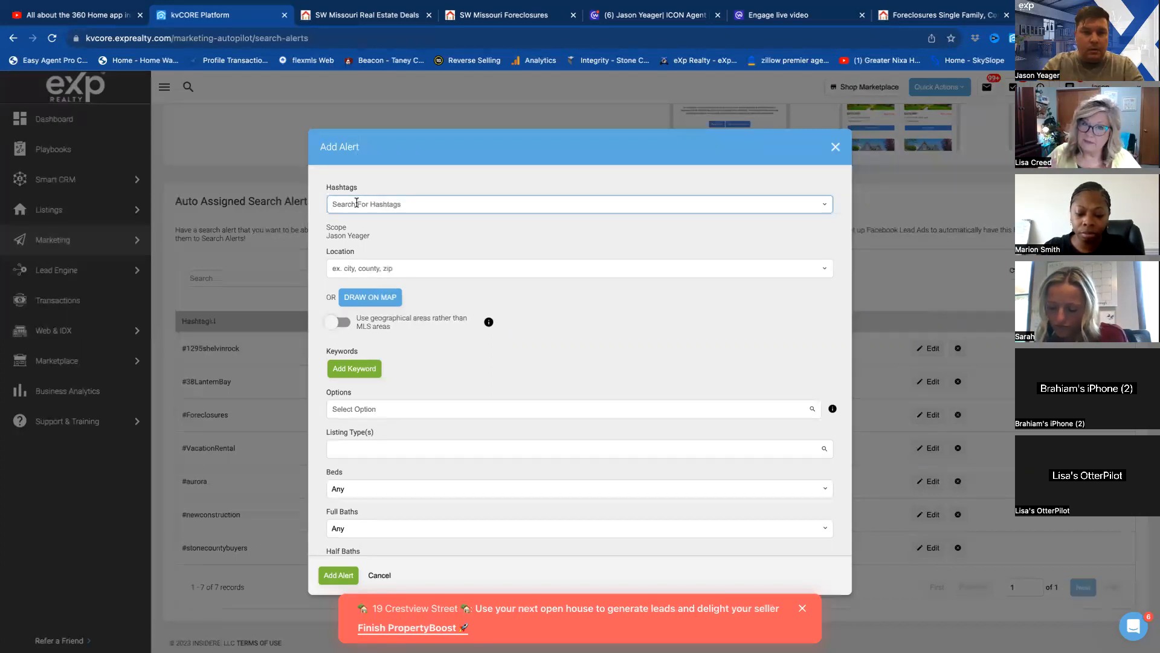
pyautogui.write('fore')
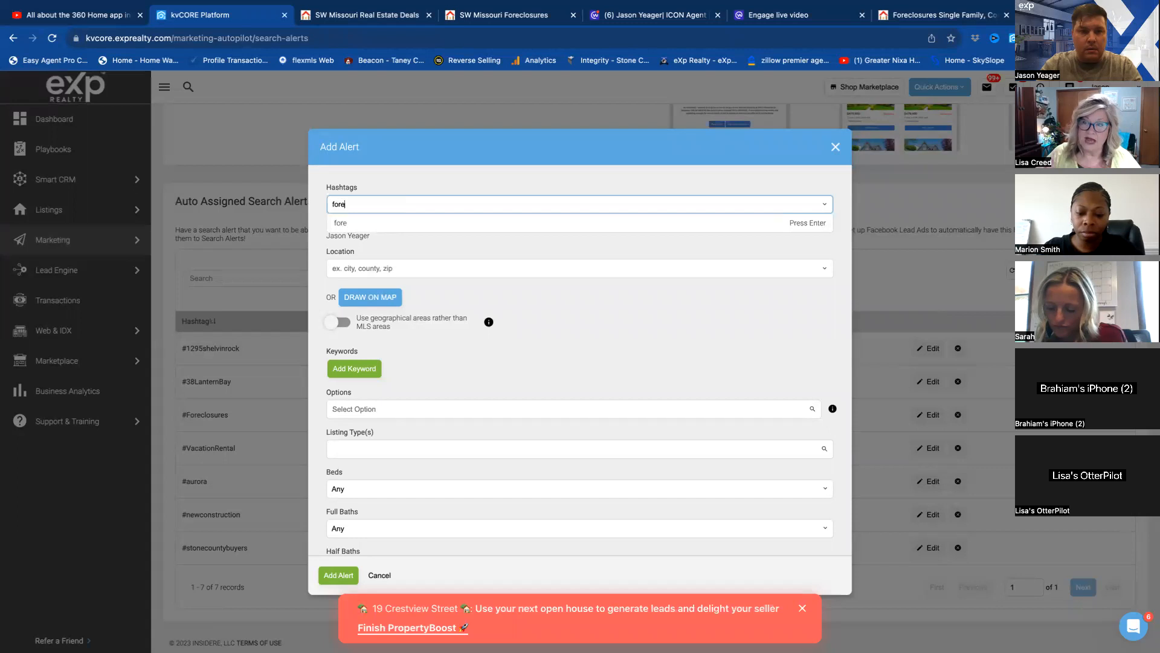
pyautogui.write('cls')
pyautogui.write('osures')
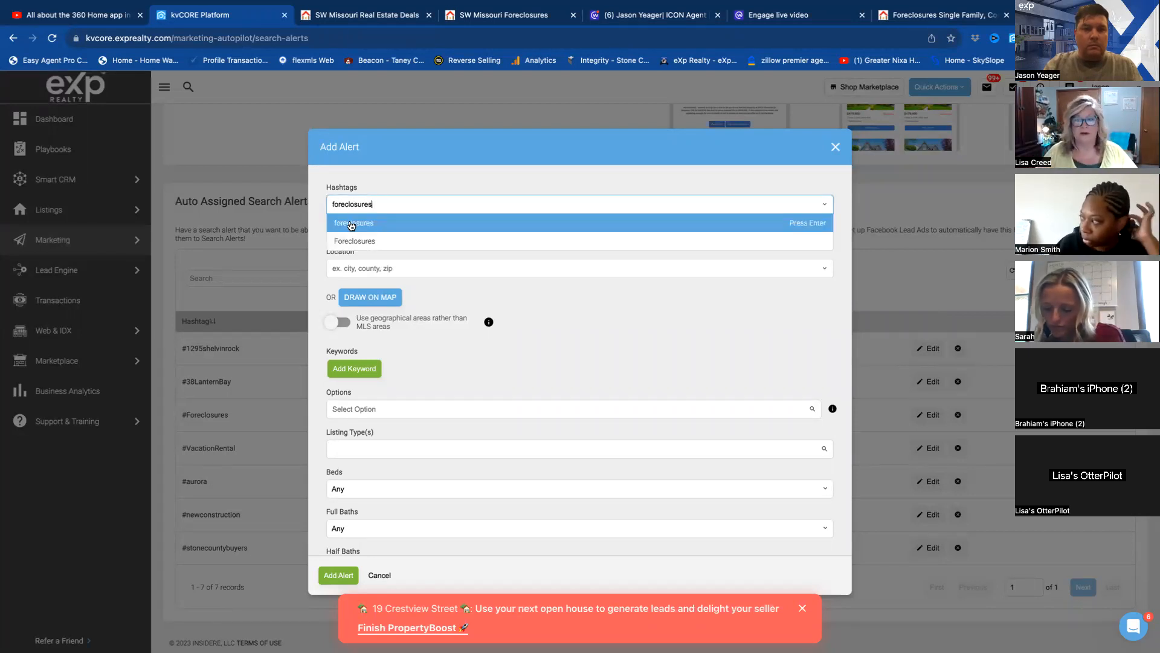
pyautogui.click(350, 226)
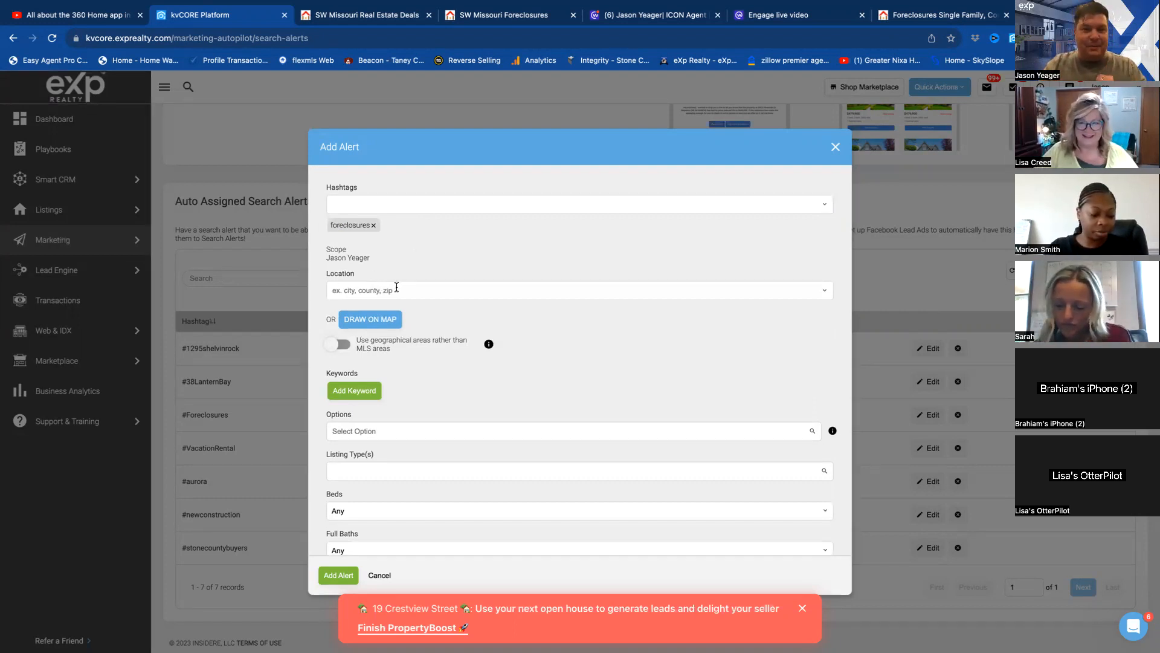
# Add Taney and Stone counties, MO, to the alert's locations.
pyautogui.click(377, 290)
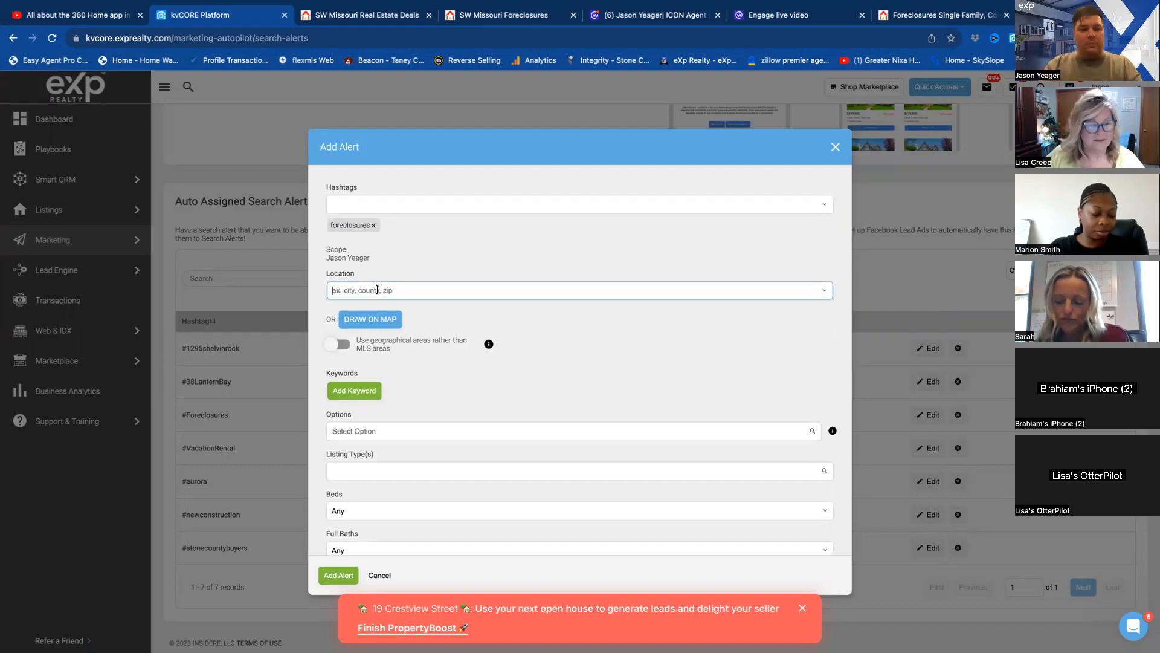
pyautogui.write('taney')
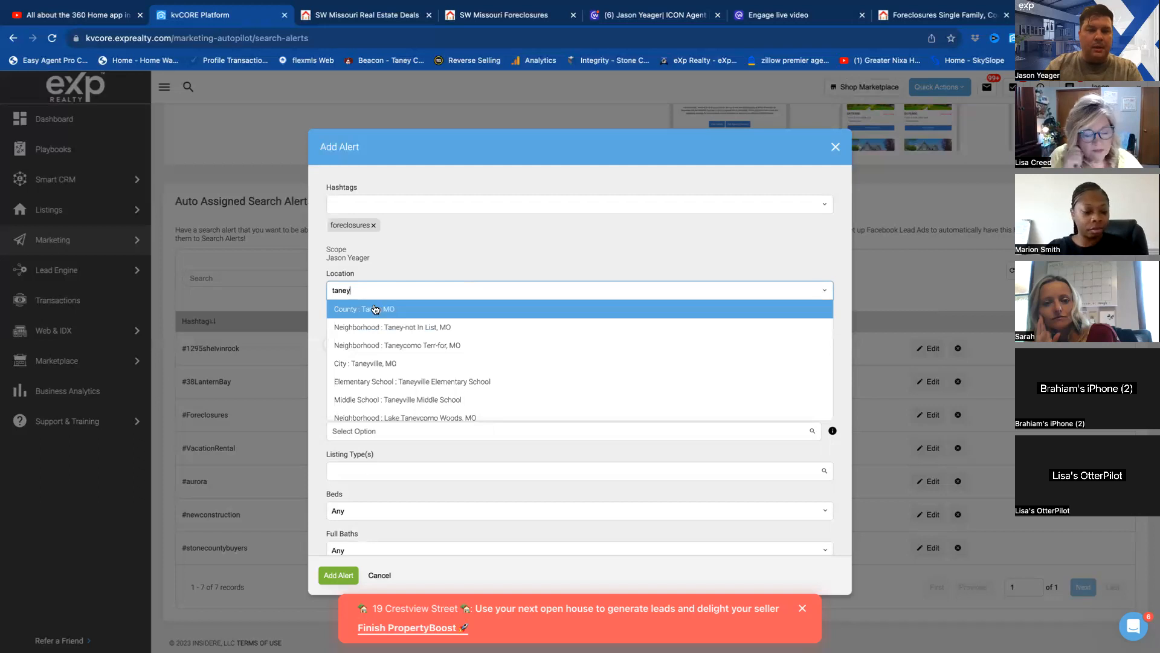
pyautogui.click(374, 315)
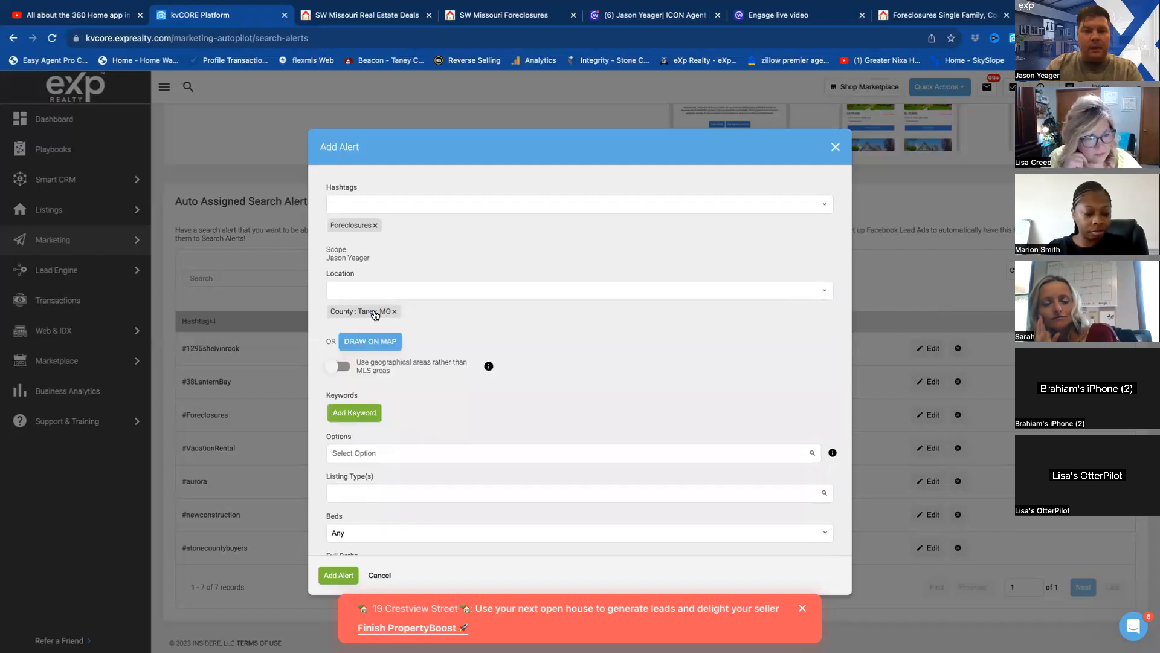
pyautogui.click(372, 292)
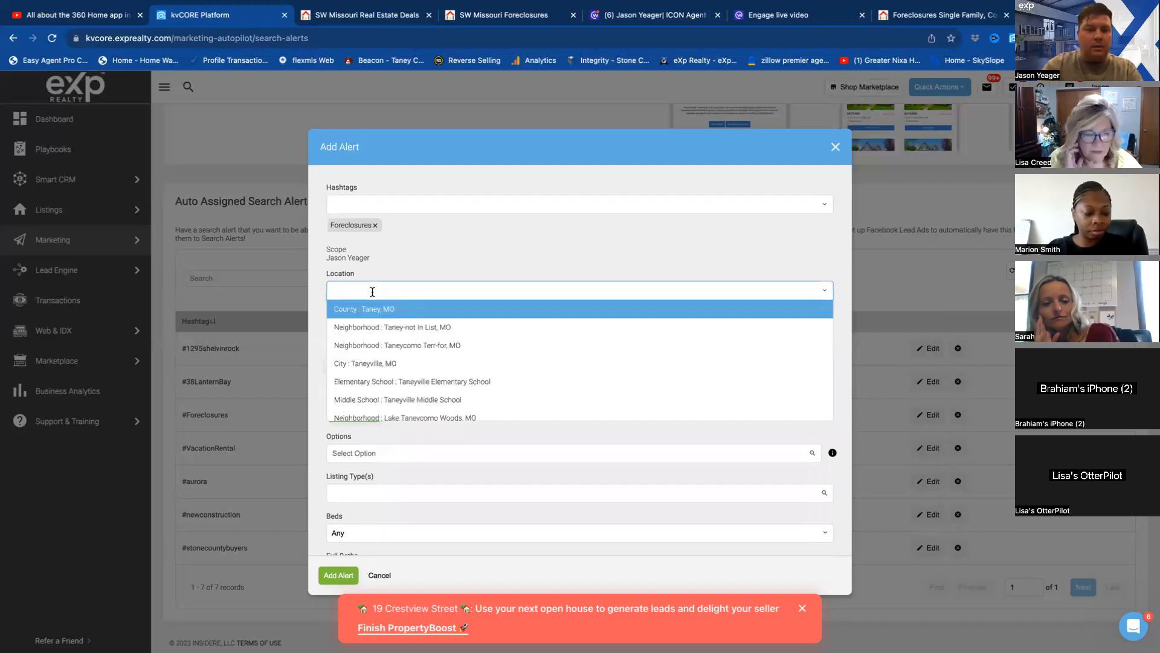
pyautogui.write('stone')
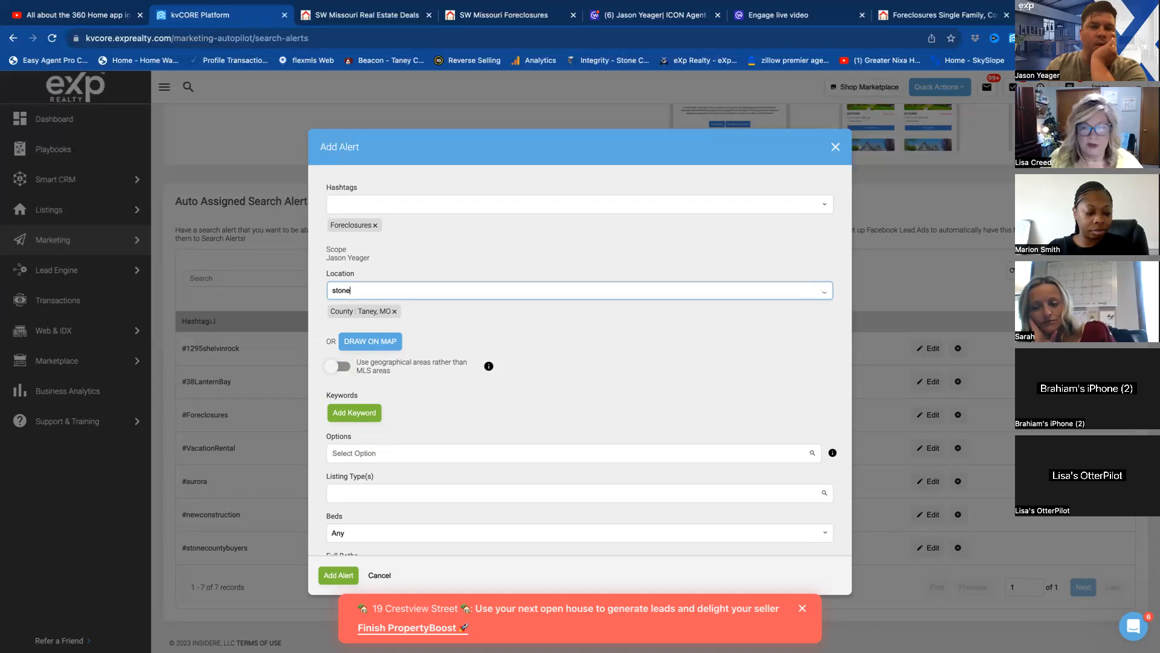
pyautogui.click(383, 310)
# Add Greene and Christian counties, MO, as further locations of the alert.
pyautogui.click(361, 292)
pyautogui.write('gre')
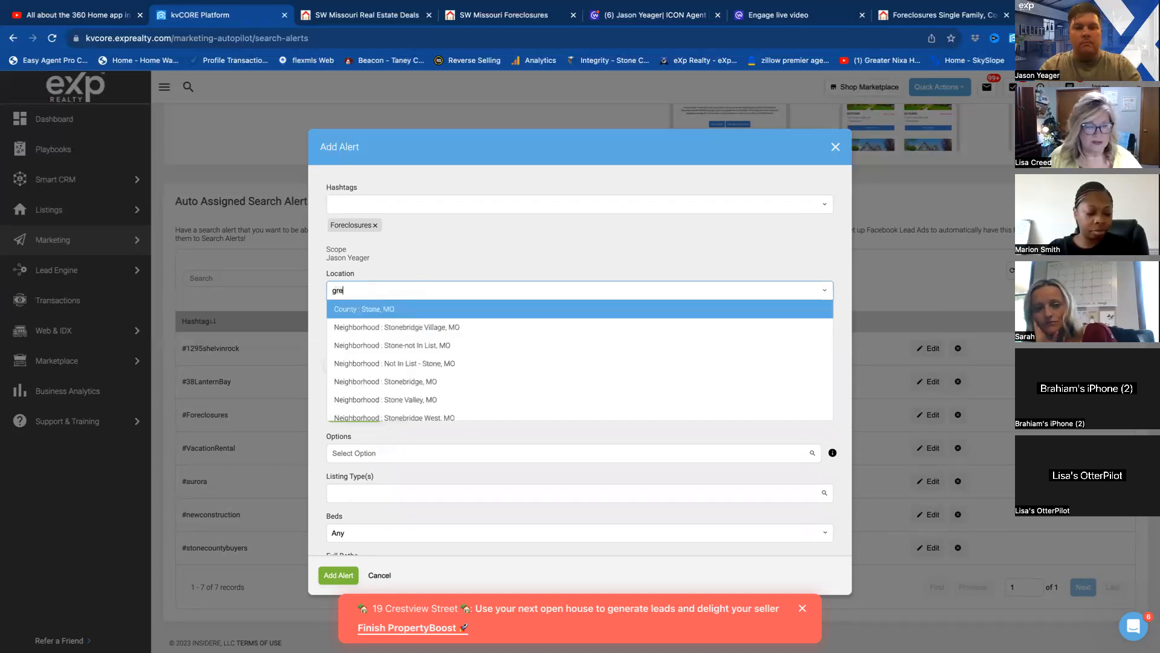
pyautogui.write('ene')
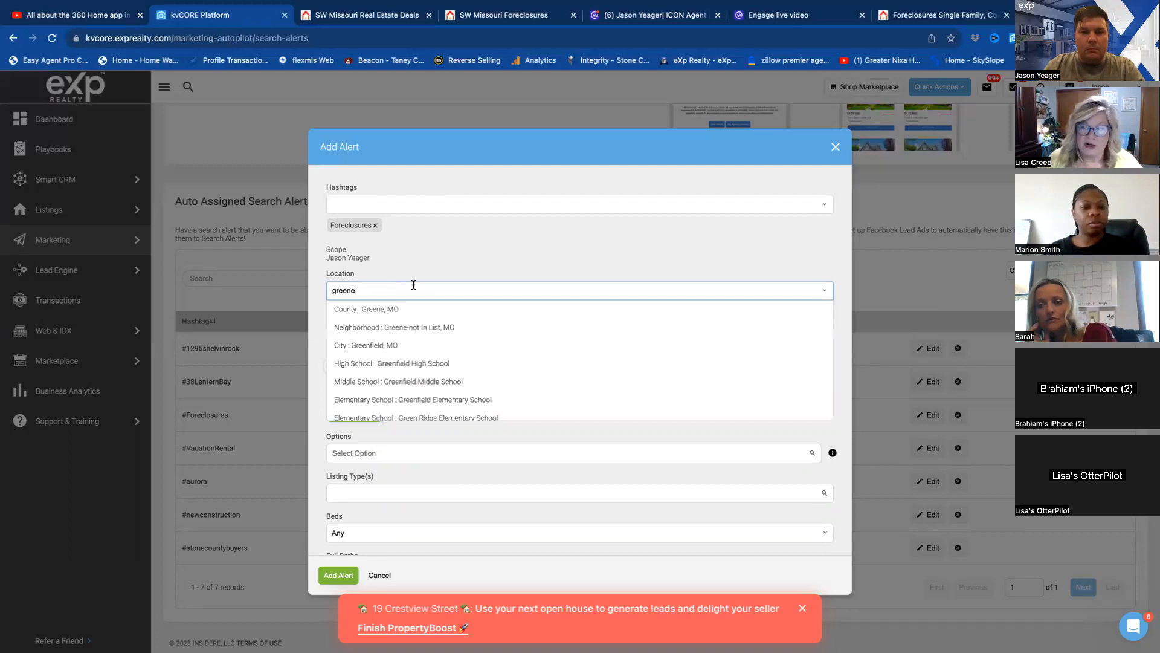
pyautogui.click(387, 309)
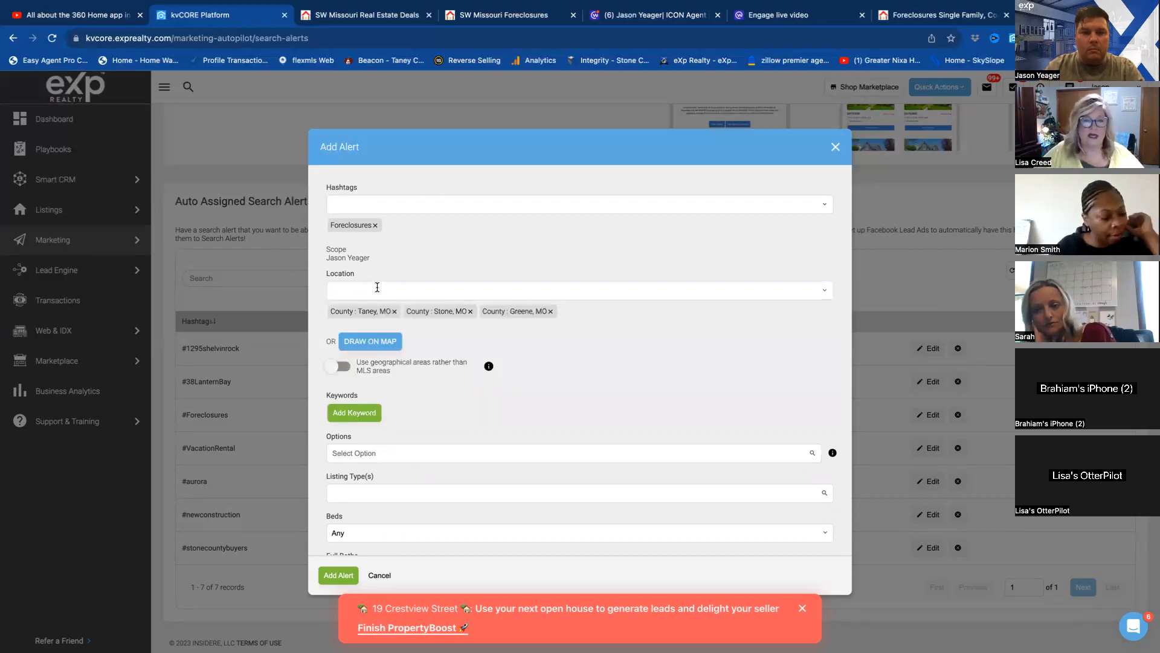
pyautogui.click(377, 287)
pyautogui.write('christian')
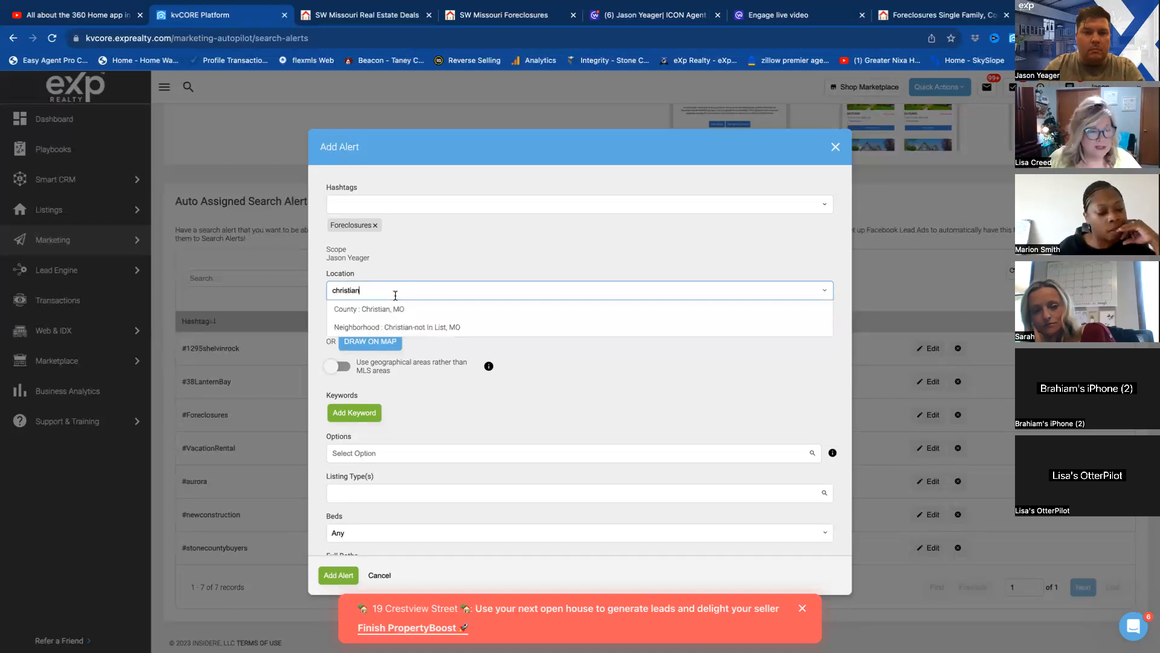
pyautogui.click(366, 311)
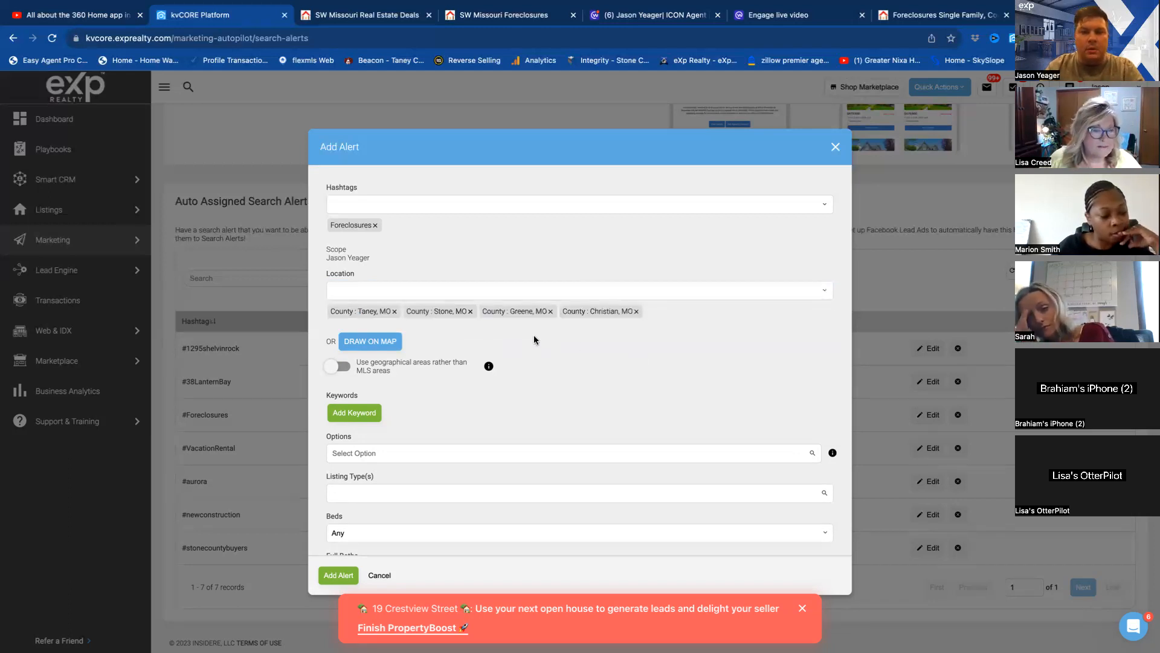
# Restrict the alert to foreclosed properties by adding the Foreclosures option.
pyautogui.scroll(-1, 445, 375)
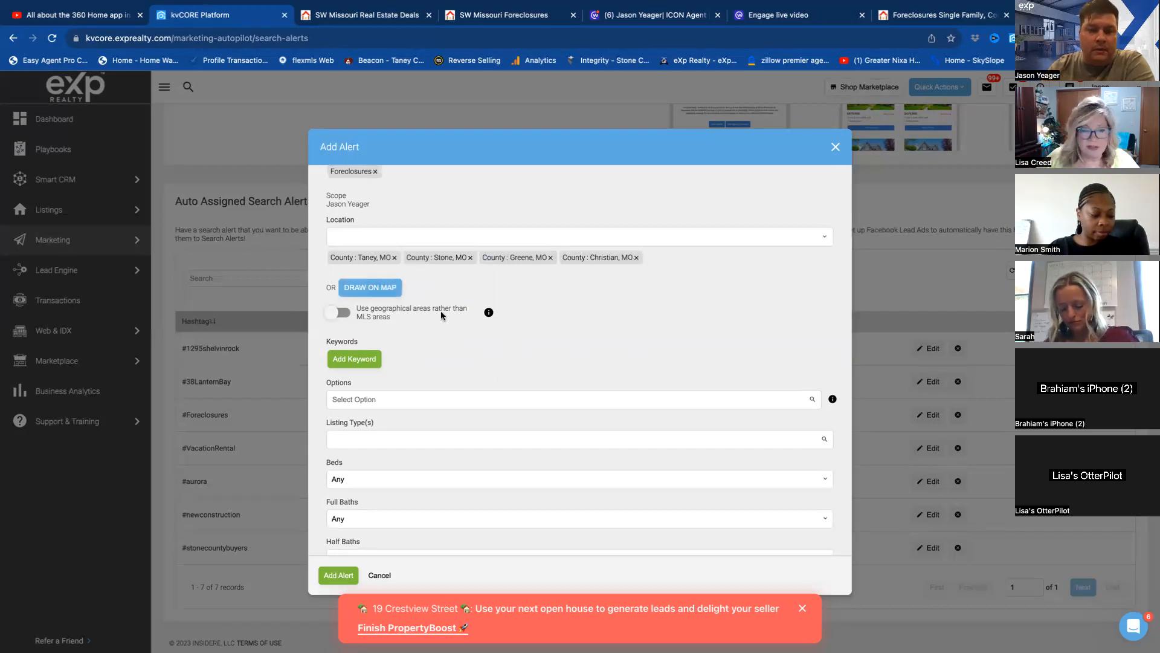
pyautogui.scroll(-2, 441, 311)
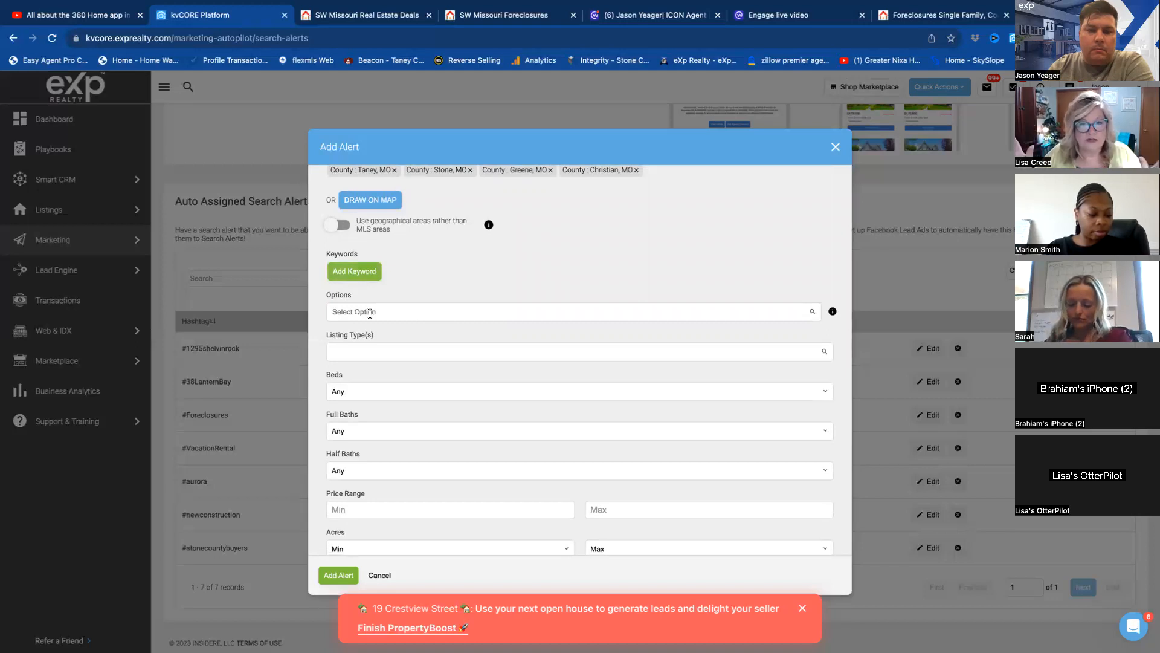
pyautogui.scroll(-5, 370, 313)
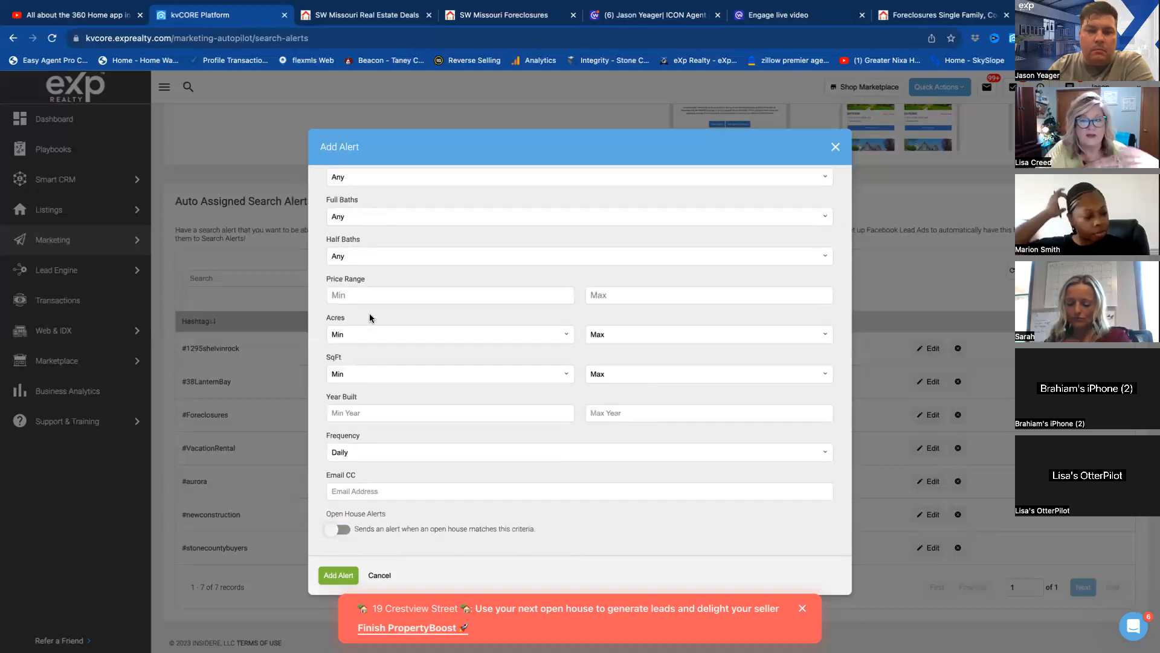
pyautogui.scroll(3, 365, 359)
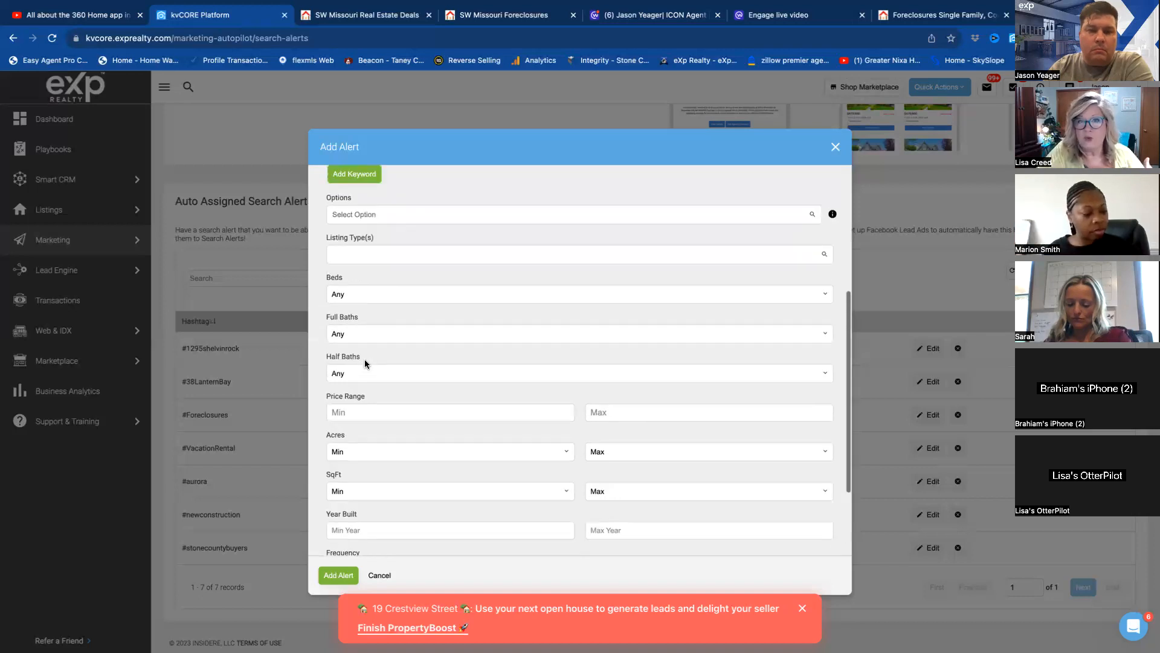
pyautogui.scroll(2, 364, 359)
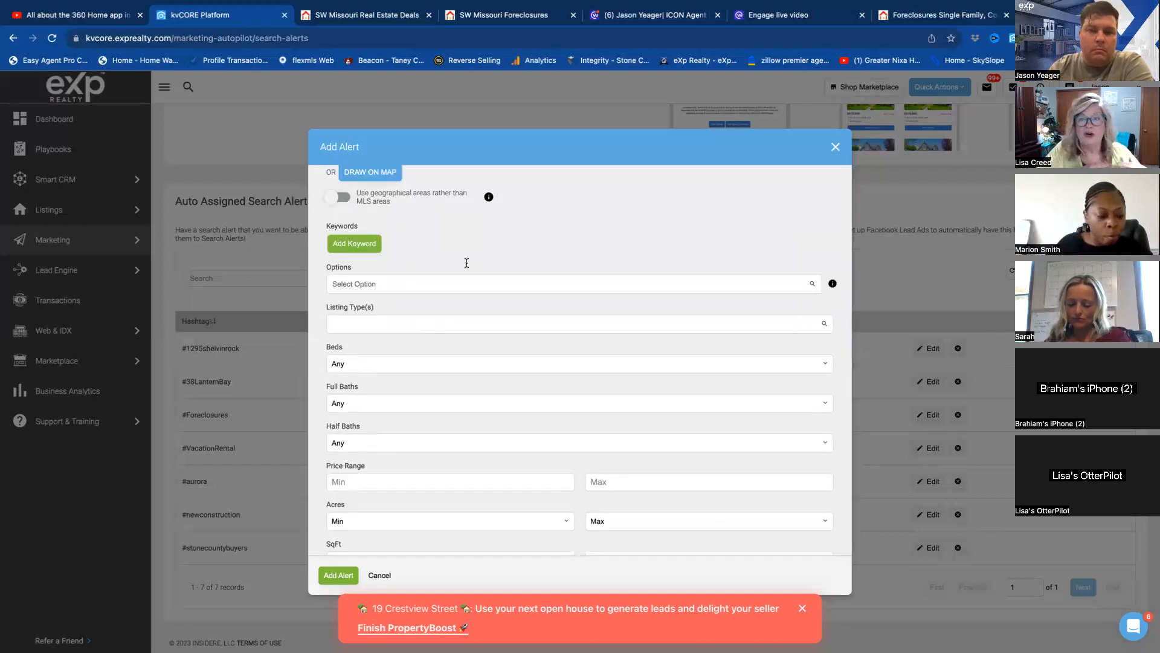
pyautogui.click(377, 282)
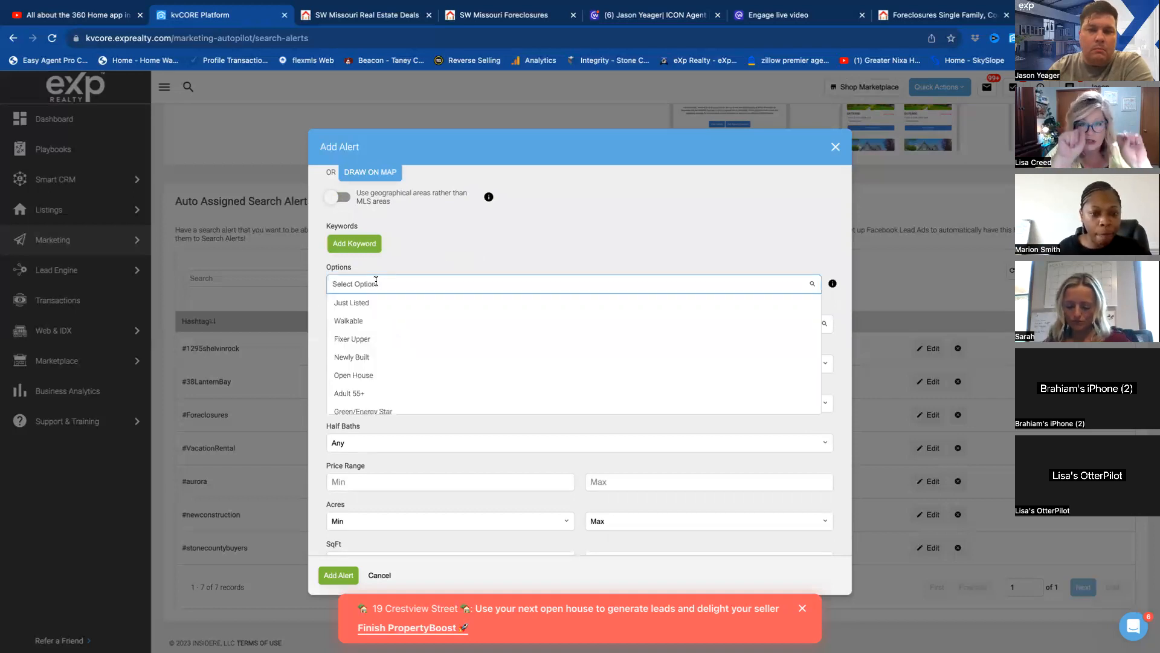
pyautogui.scroll(-5, 391, 321)
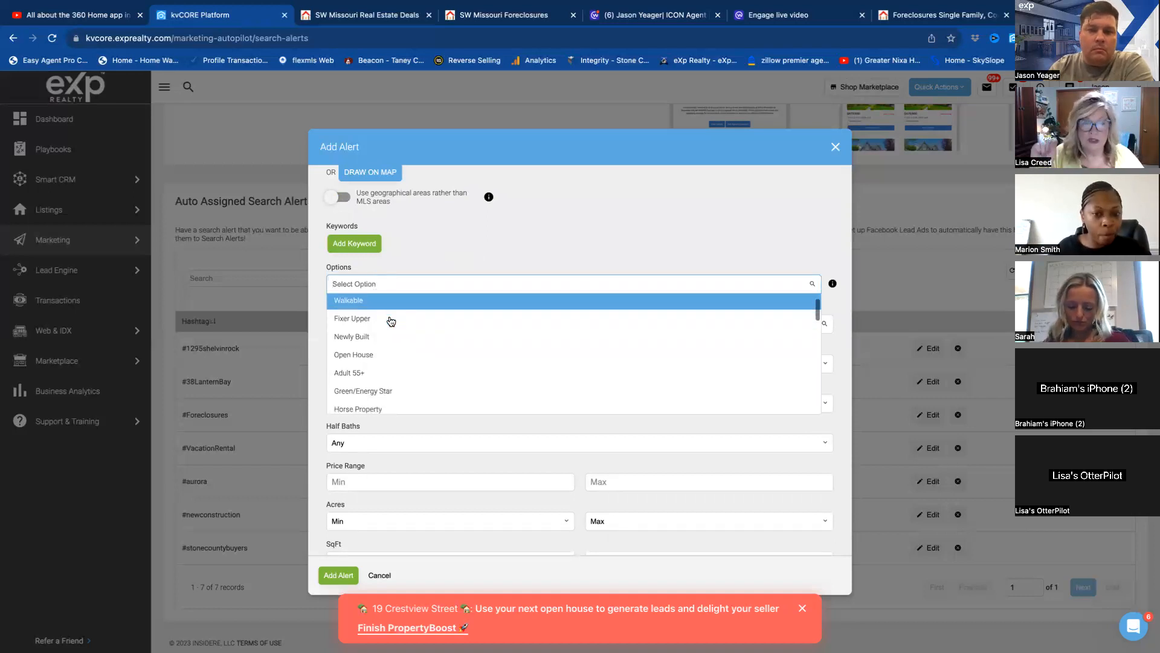
pyautogui.scroll(-2, 391, 321)
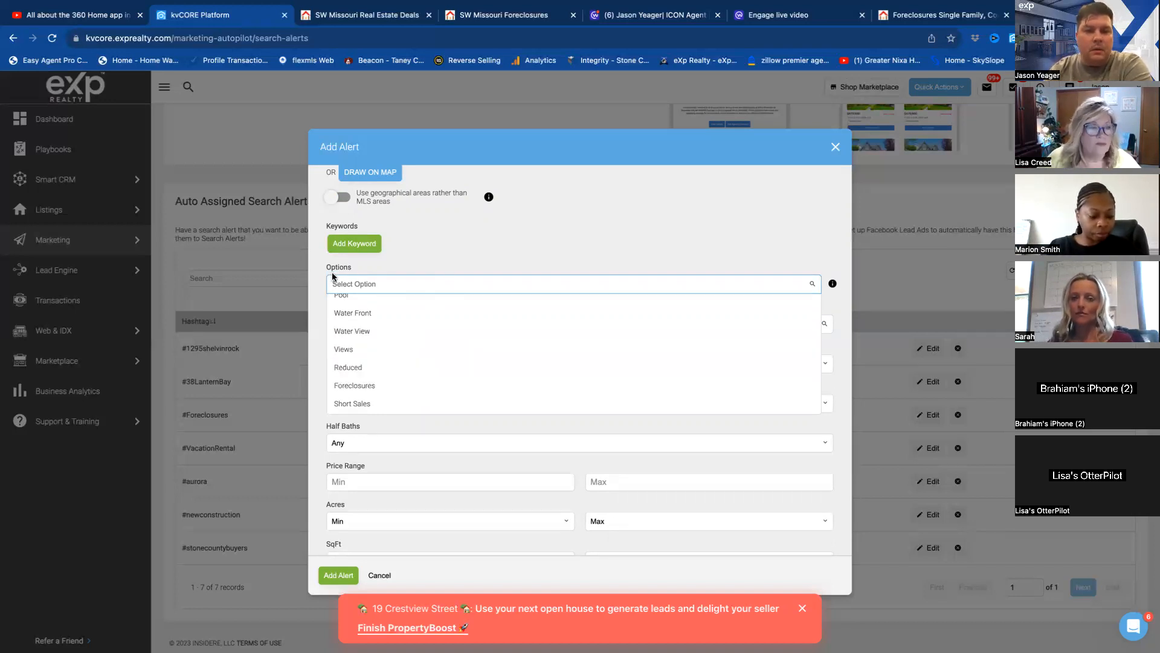
pyautogui.click(396, 387)
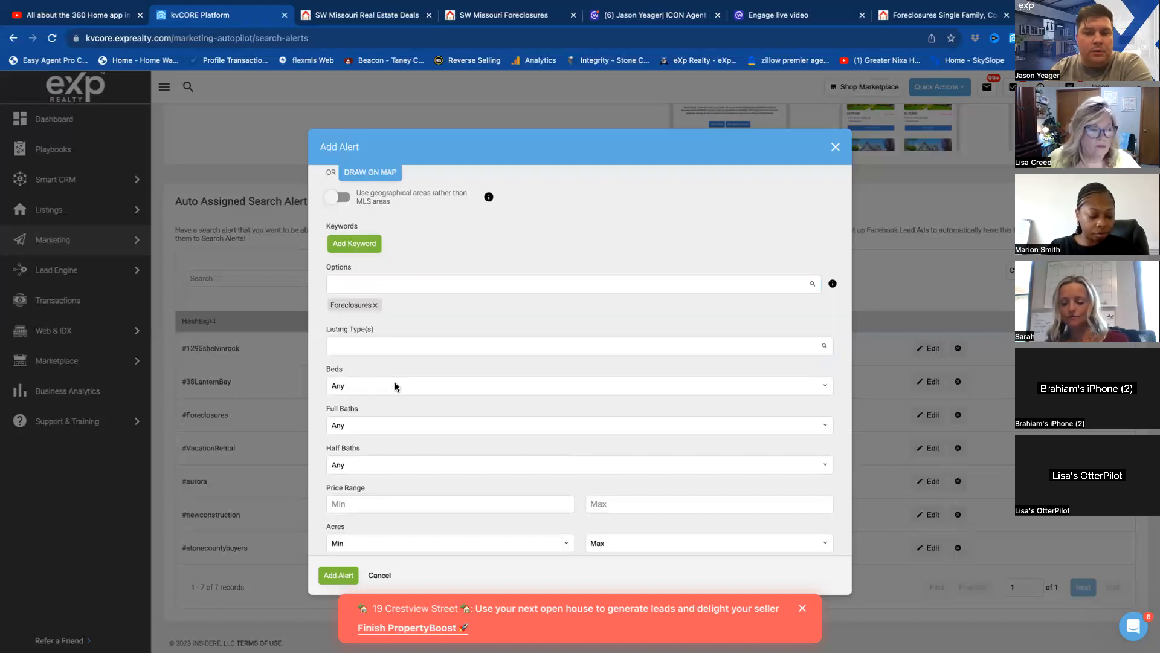
# Examine the other property options available for the alert, particularly Reduced, Short Sales and Not Distressed.
pyautogui.click(393, 282)
pyautogui.scroll(-4, 394, 348)
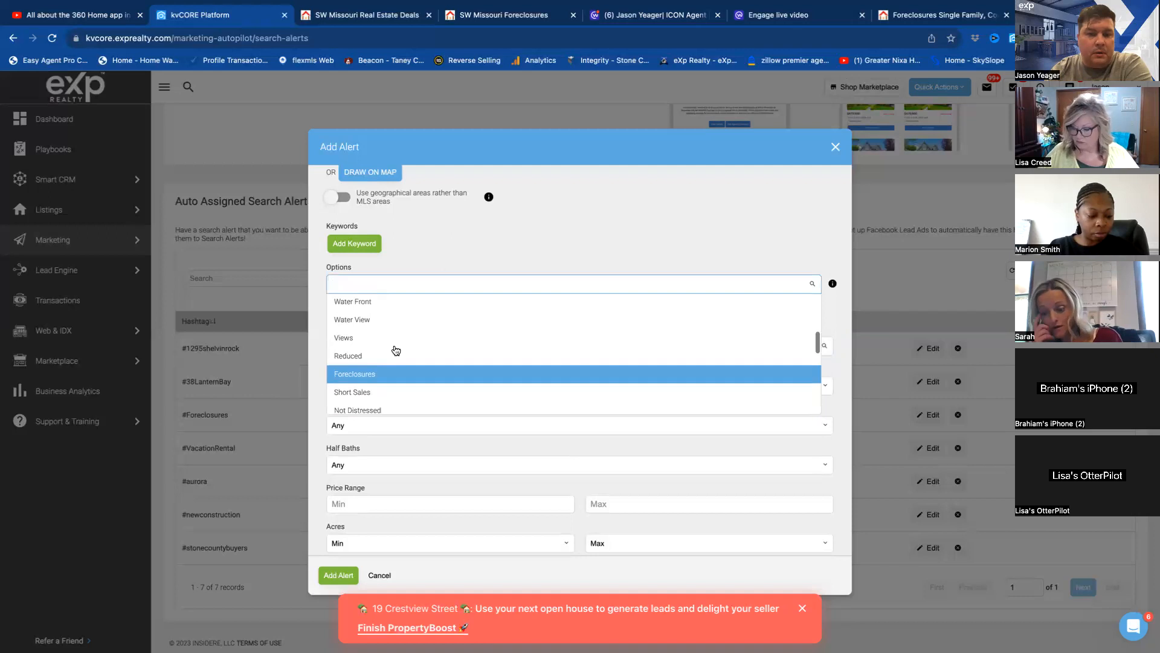
pyautogui.click(366, 394)
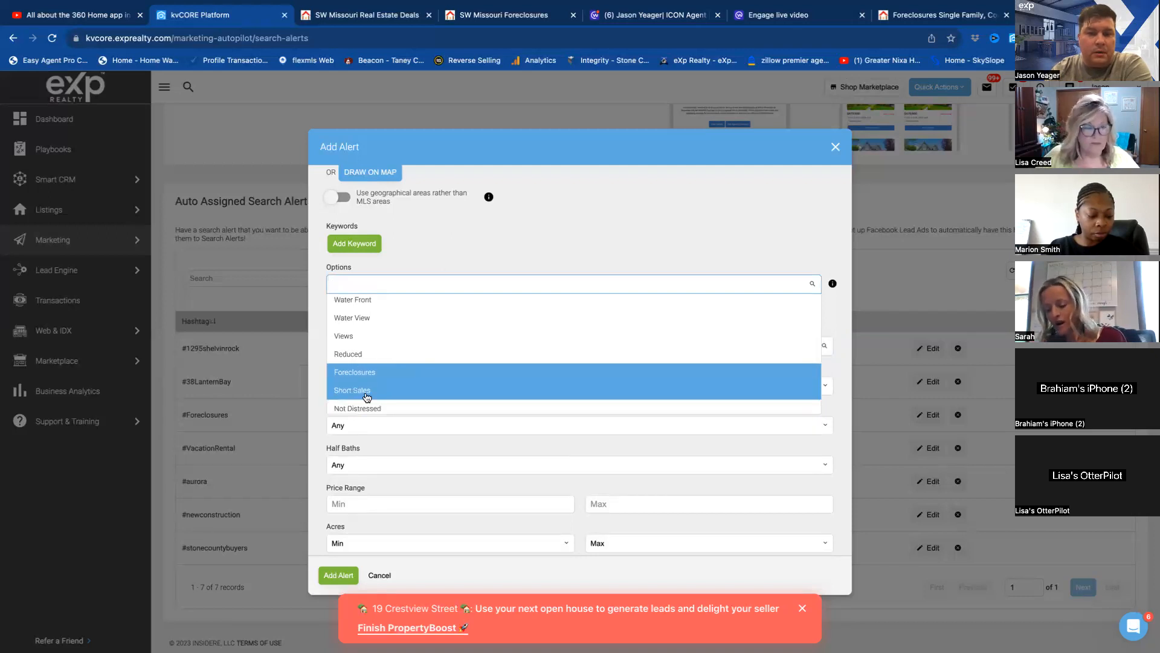
pyautogui.scroll(-1, 402, 381)
pyautogui.scroll(-4, 402, 380)
pyautogui.scroll(-5, 402, 381)
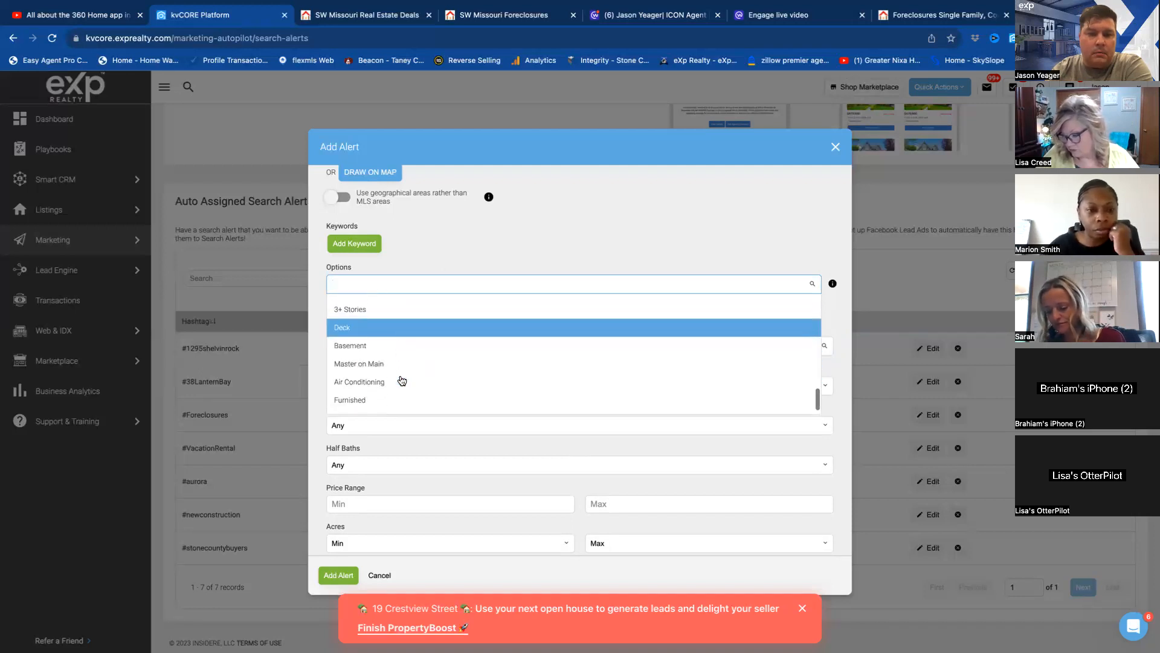
pyautogui.scroll(-1, 401, 381)
pyautogui.scroll(-1, 402, 380)
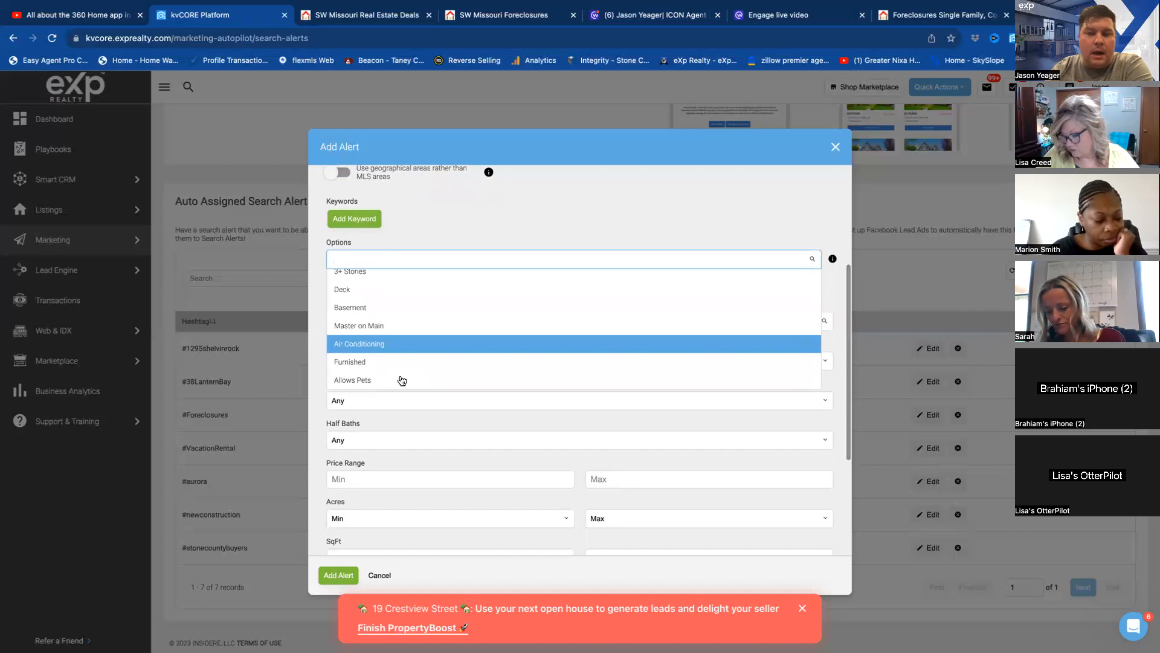
pyautogui.scroll(10, 441, 332)
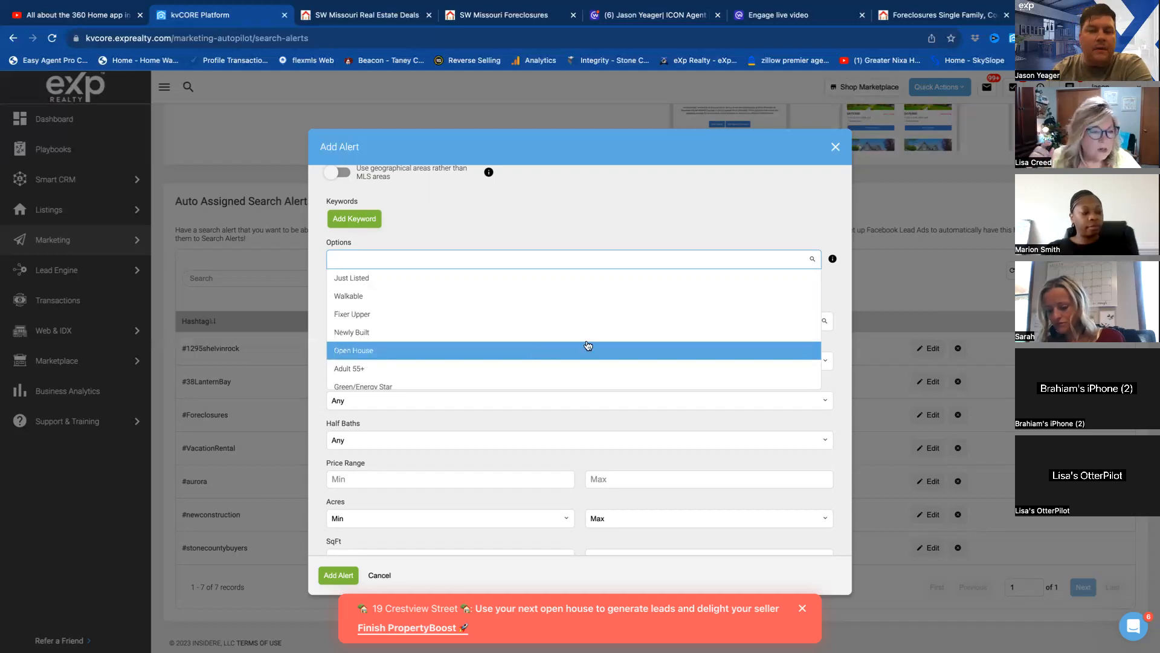
pyautogui.scroll(-3, 606, 334)
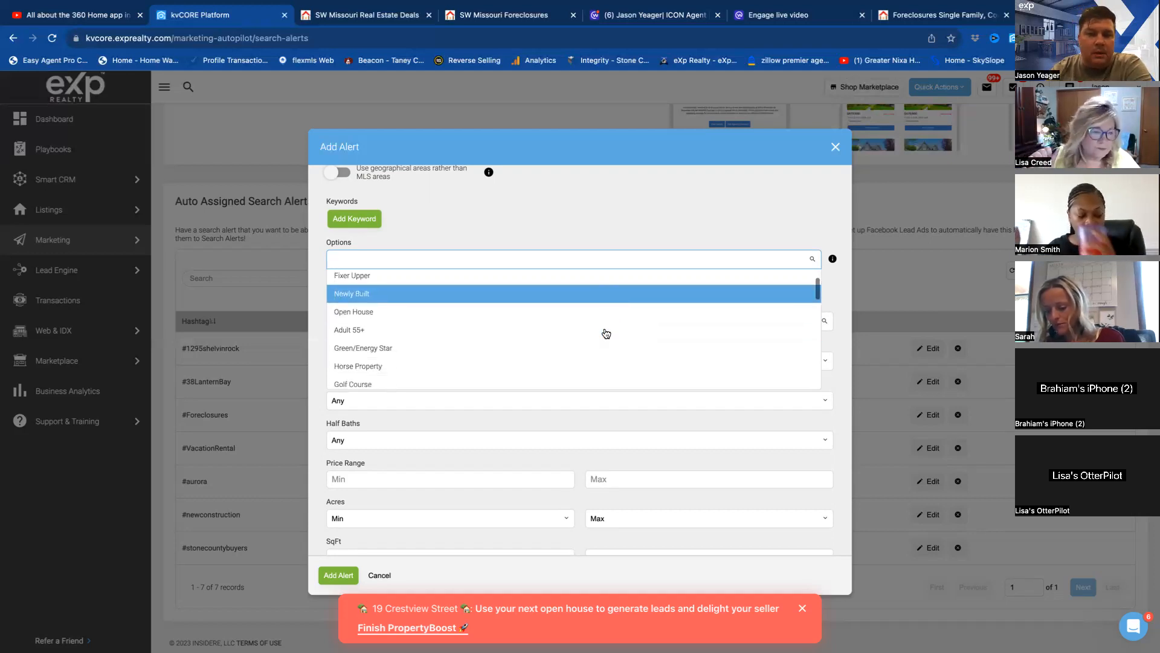
pyautogui.scroll(-2, 604, 333)
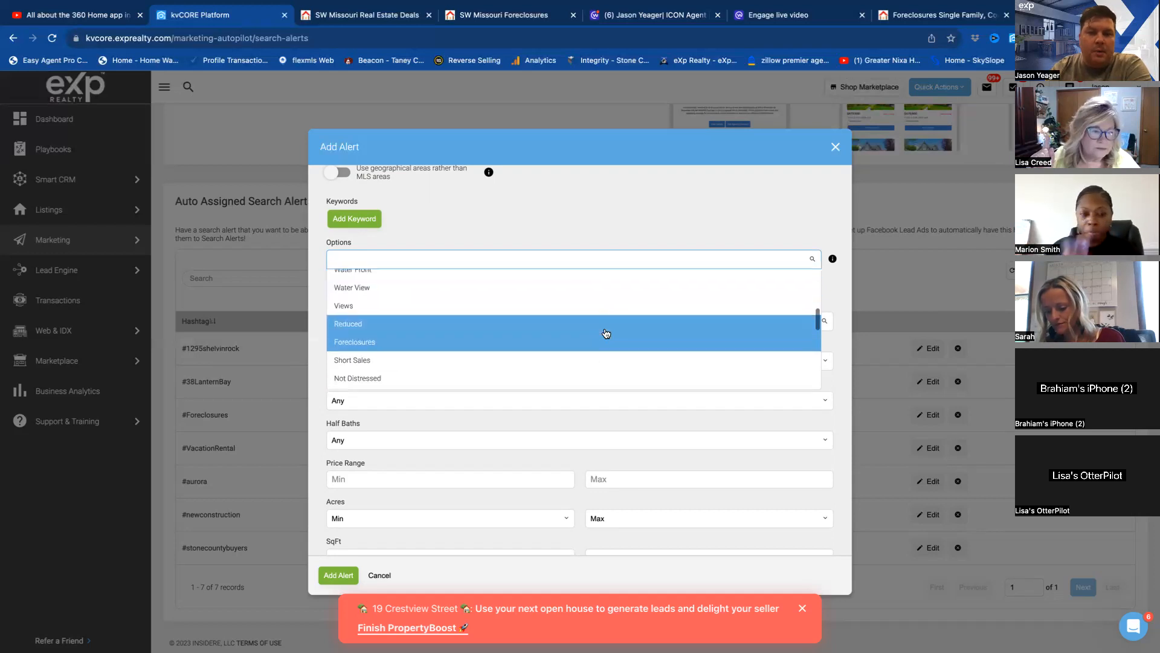
pyautogui.click(363, 347)
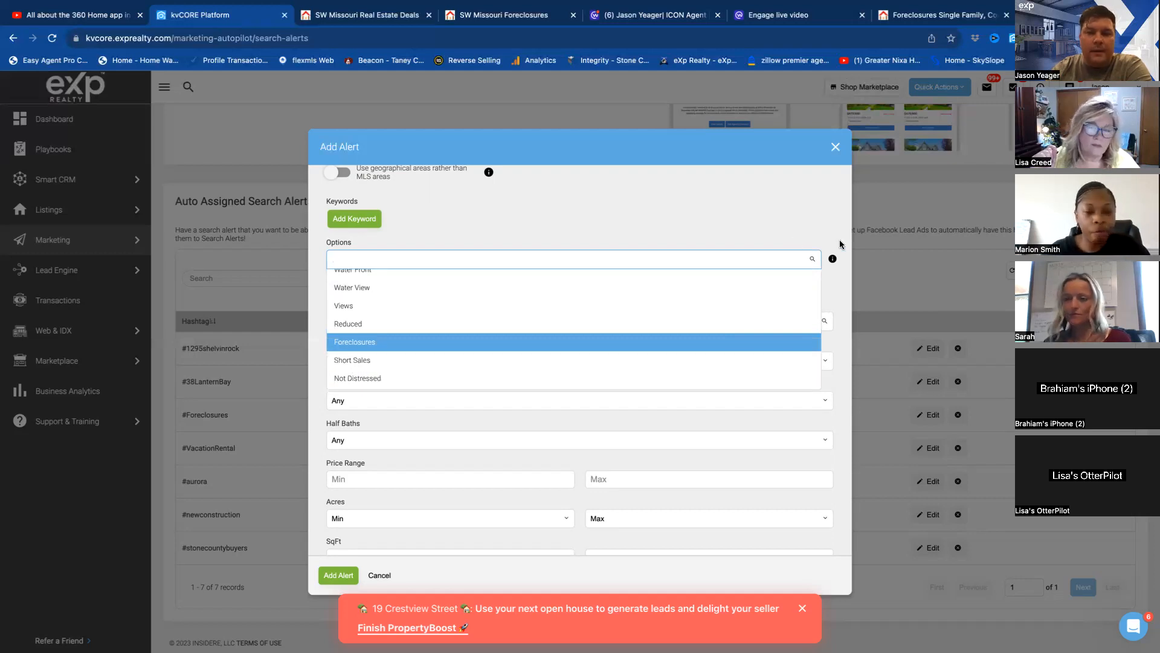
pyautogui.moveTo(832, 259)
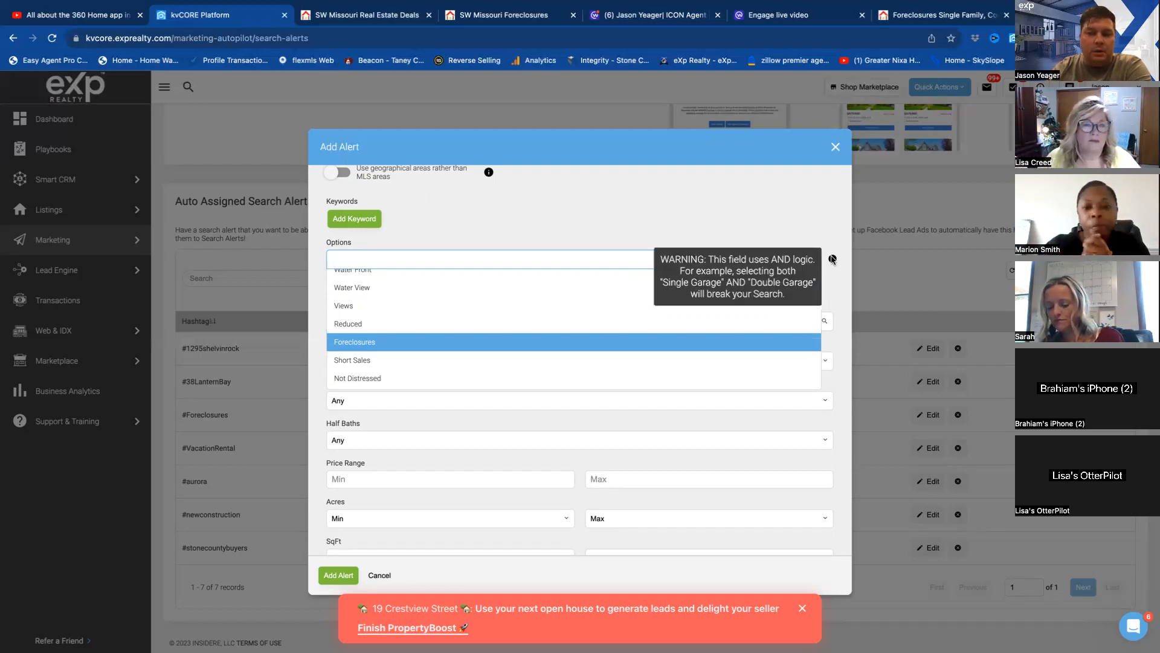
pyautogui.click(363, 361)
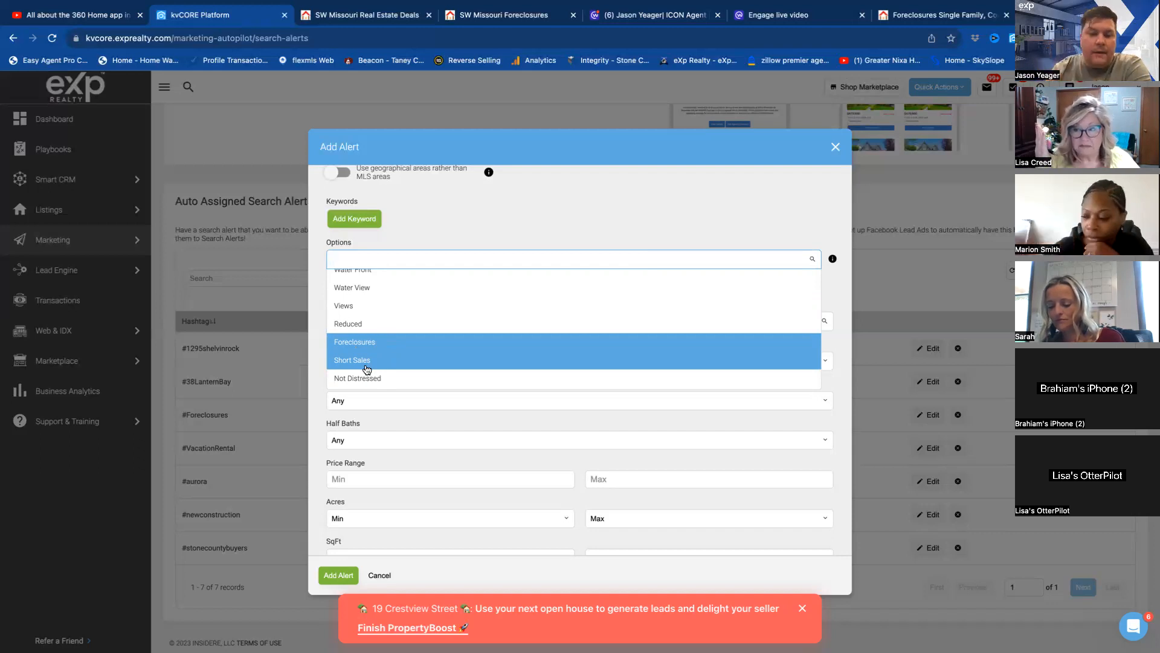
pyautogui.click(532, 360)
pyautogui.click(359, 320)
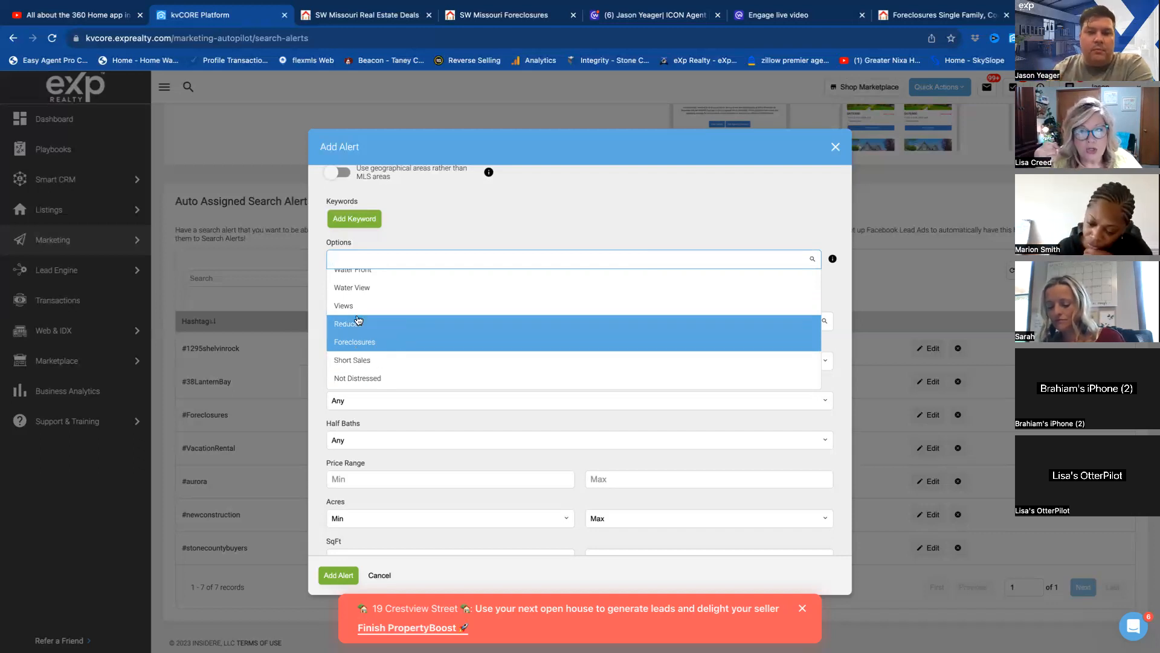
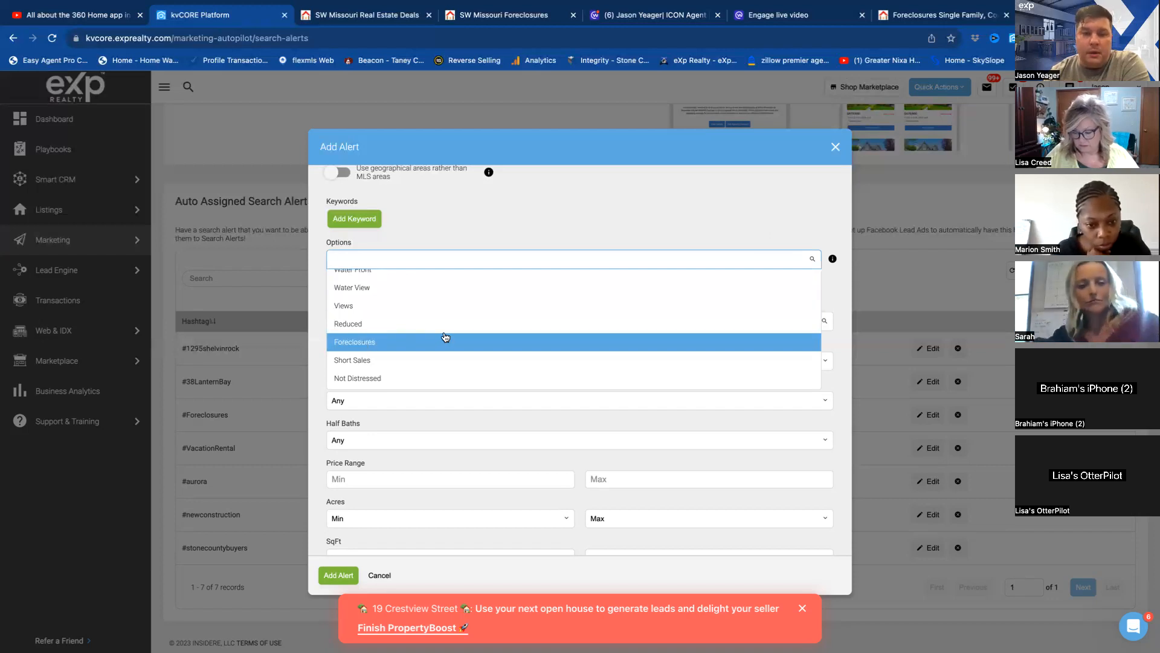
# Set the alert's sending frequency to Once Weekly.
pyautogui.scroll(-1, 443, 339)
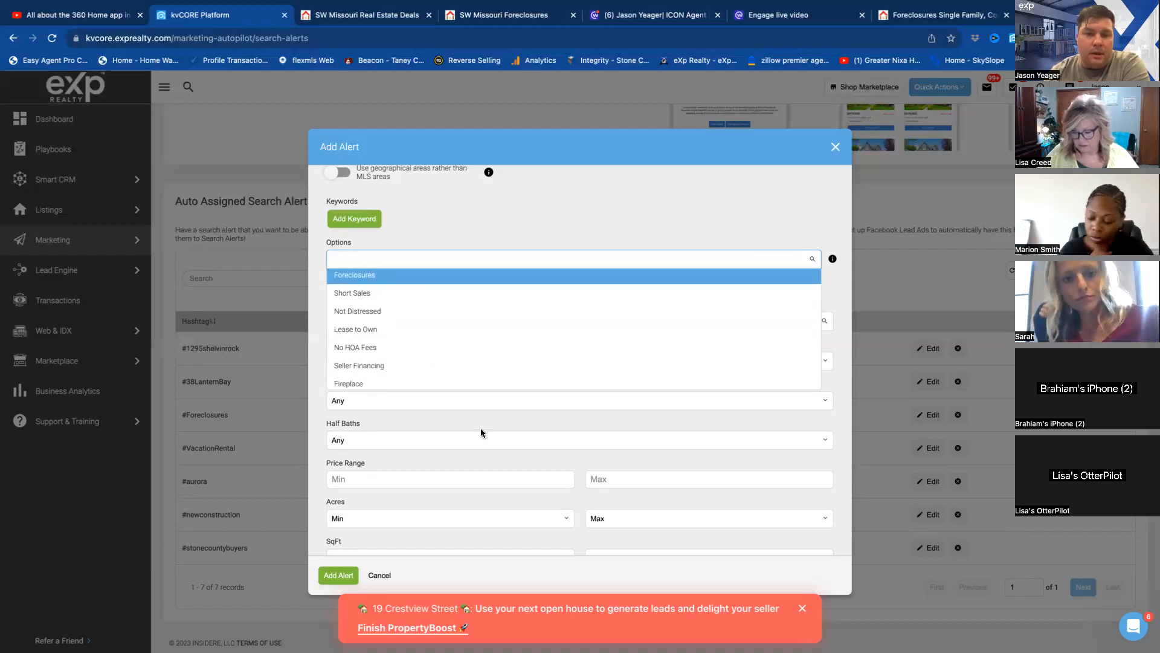
pyautogui.scroll(-4, 481, 430)
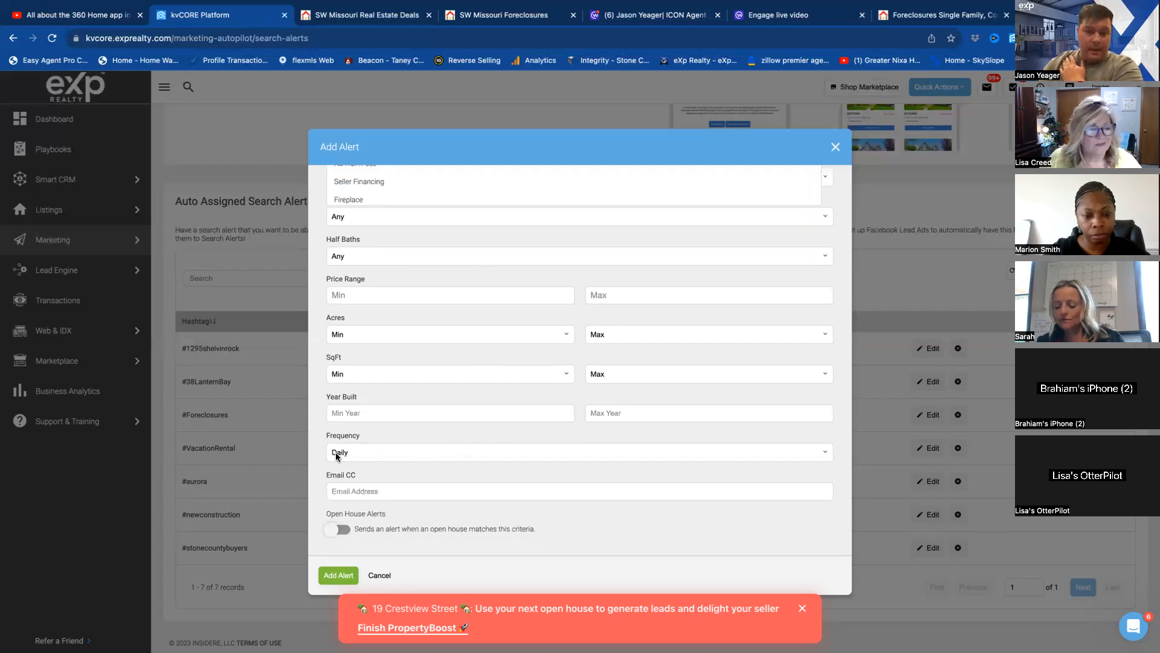
pyautogui.click(354, 452)
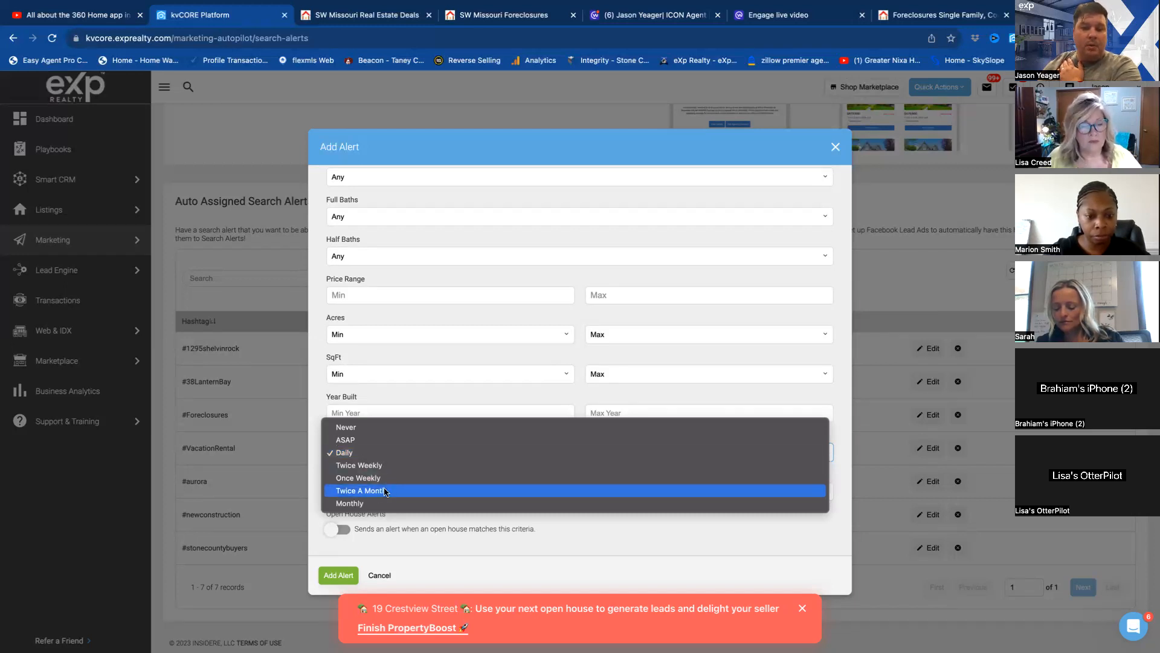
pyautogui.click(399, 478)
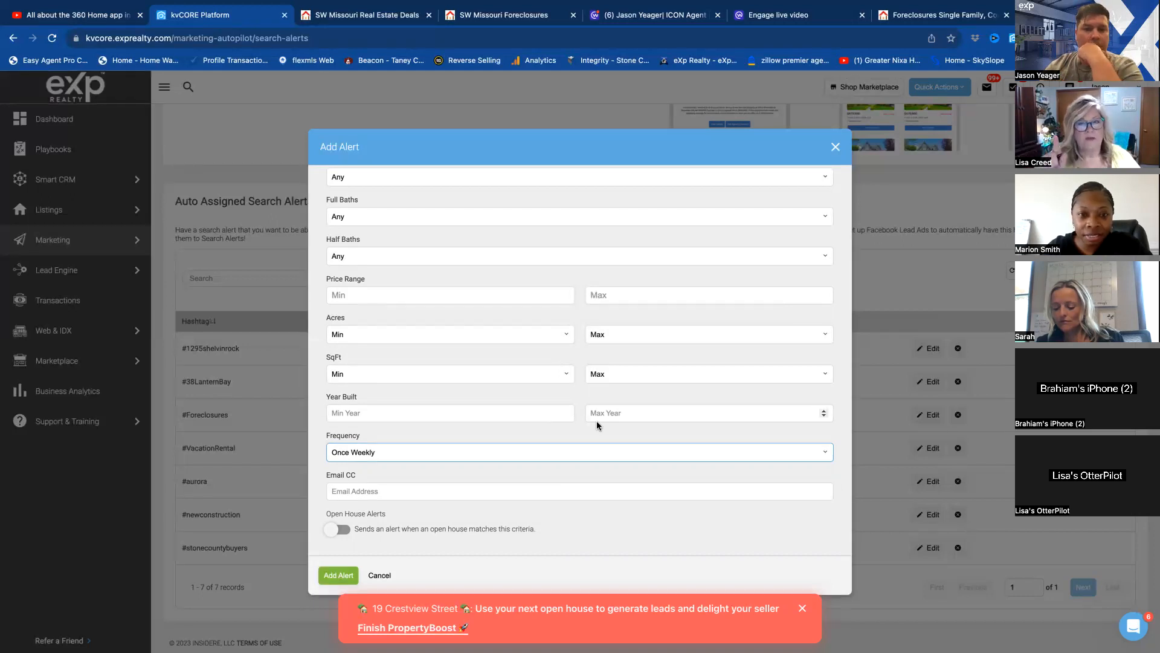
# Add Short Sales as an additional property option of the alert, alongside Foreclosures.
pyautogui.scroll(5, 579, 458)
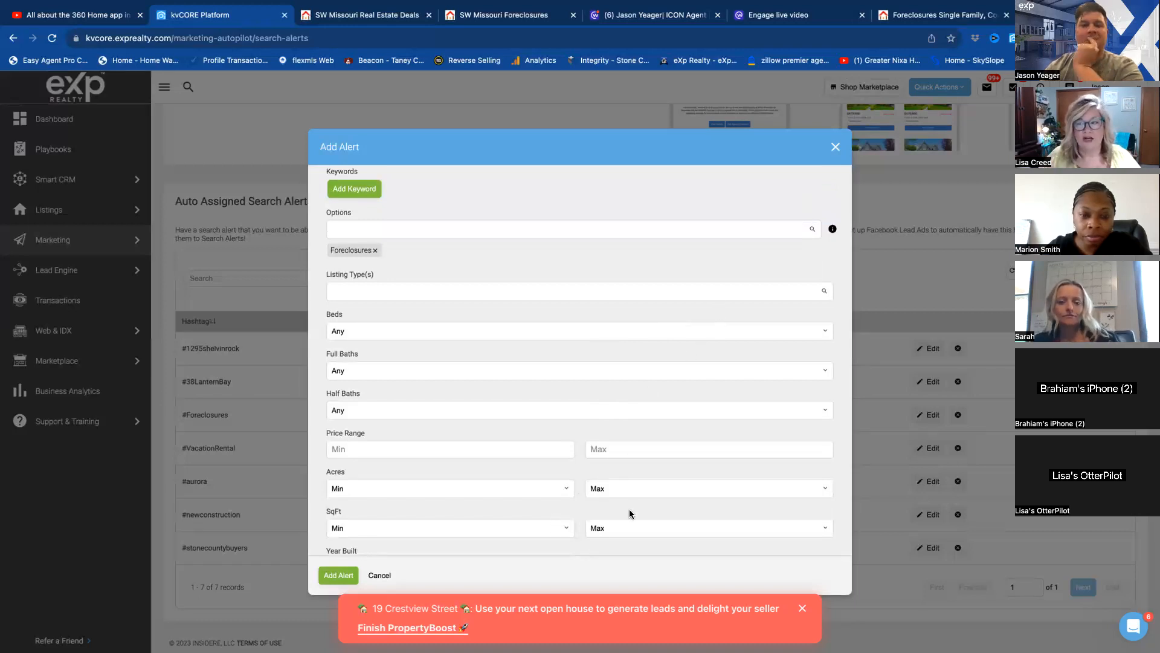
pyautogui.scroll(3, 611, 383)
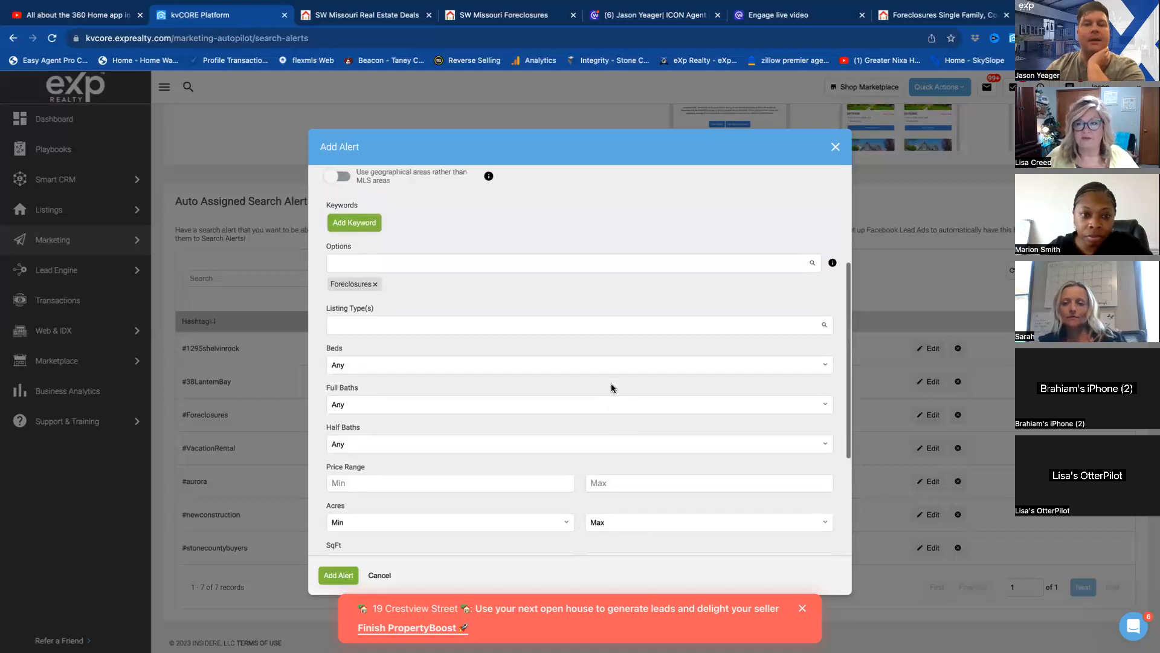
pyautogui.click(363, 322)
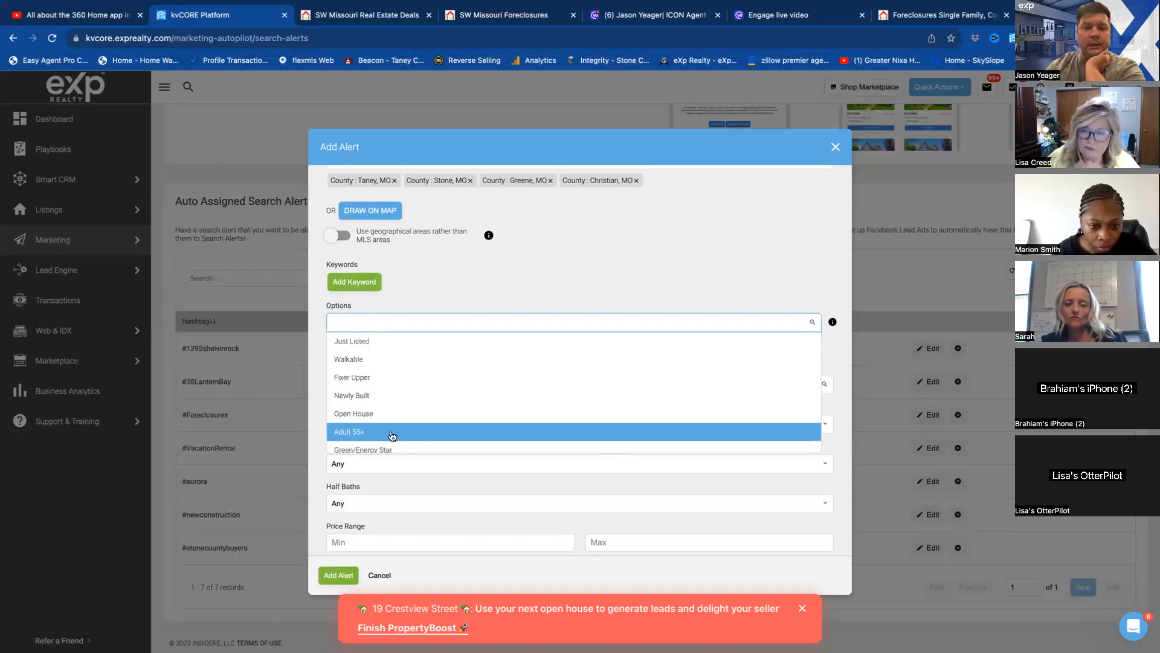
pyautogui.scroll(-5, 413, 392)
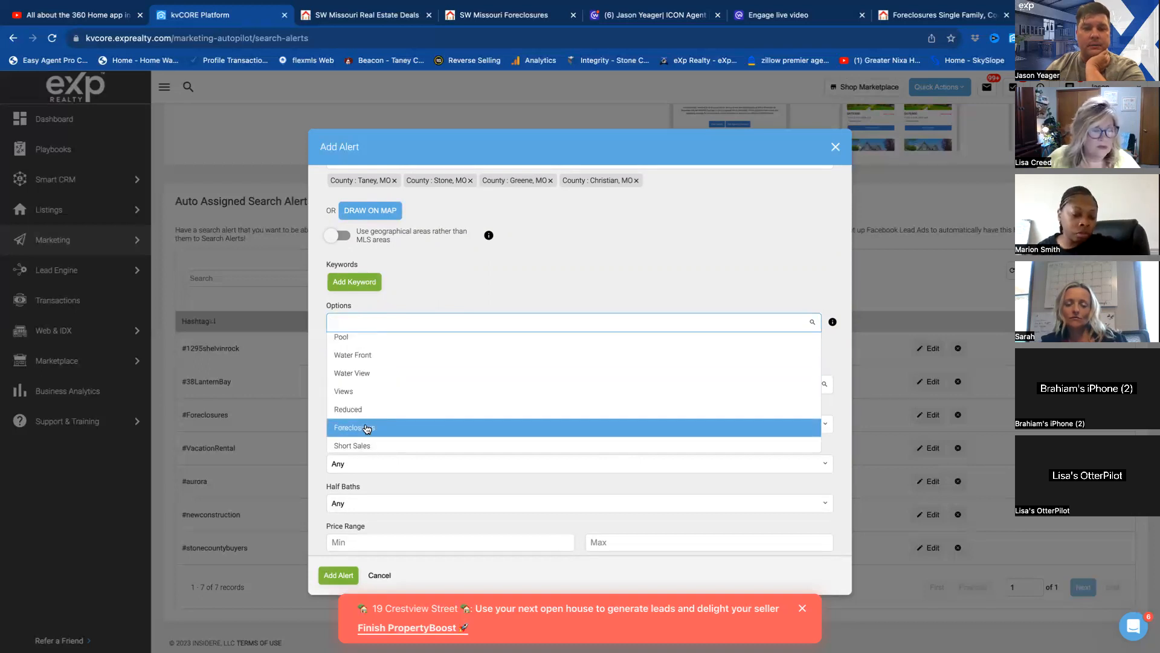
pyautogui.click(367, 429)
pyautogui.click(366, 446)
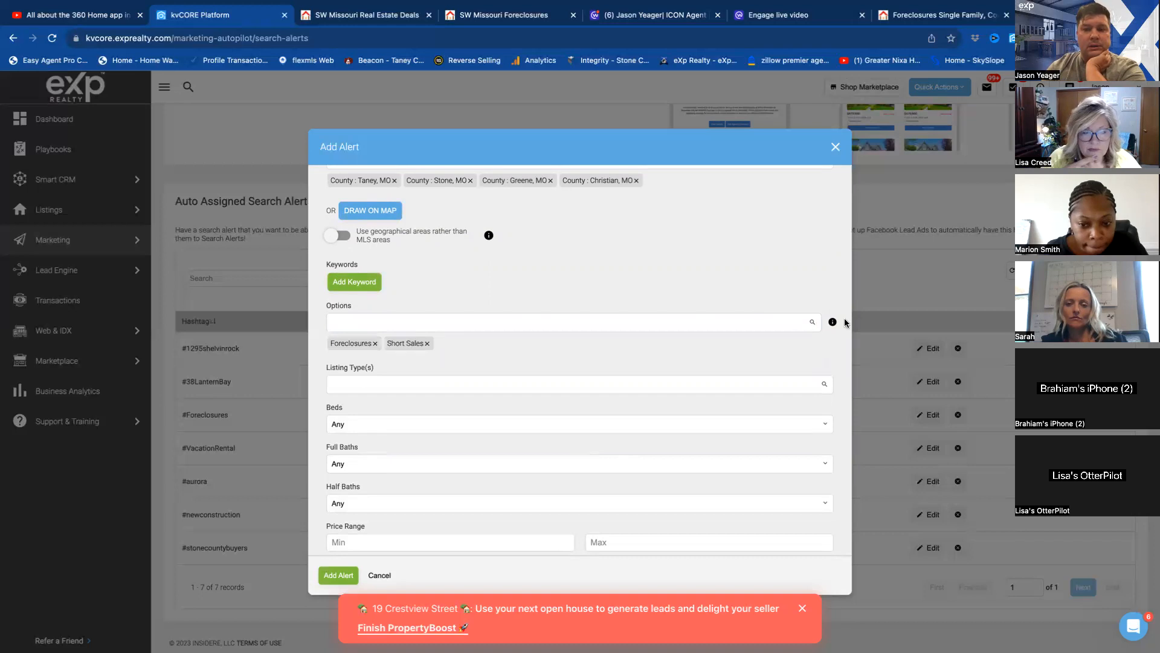
# Remove the Short Sales option from the alert, keeping Foreclosures, and recheck the option list.
pyautogui.moveTo(833, 322)
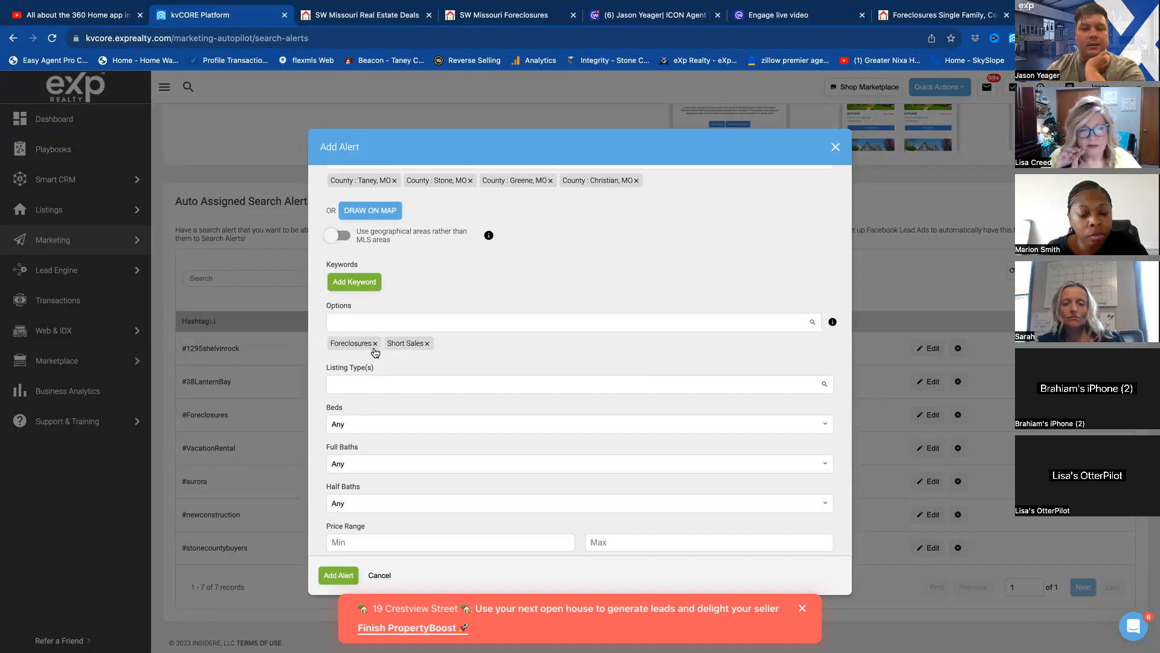
pyautogui.click(426, 343)
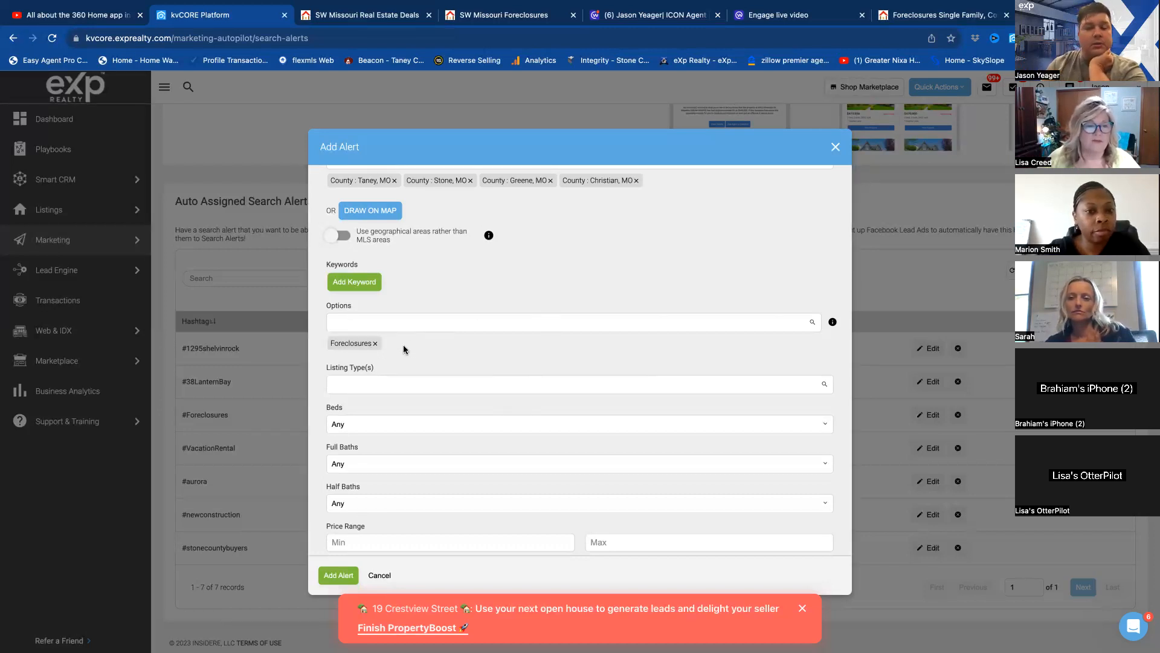
pyautogui.moveTo(834, 323)
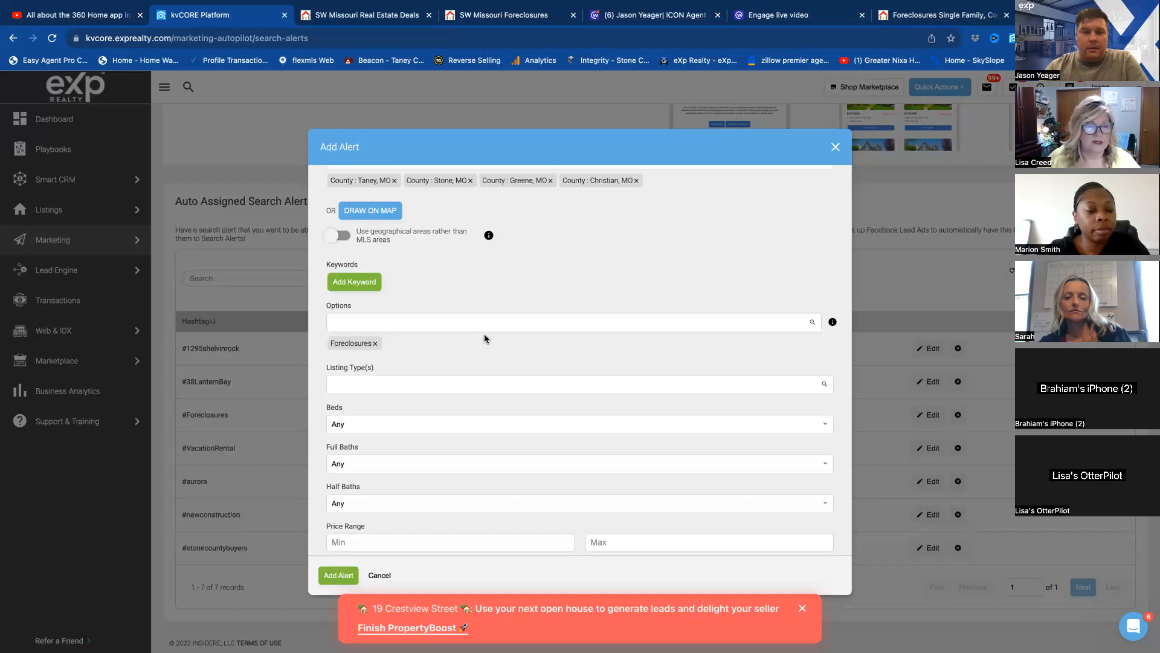
pyautogui.scroll(-1, 485, 337)
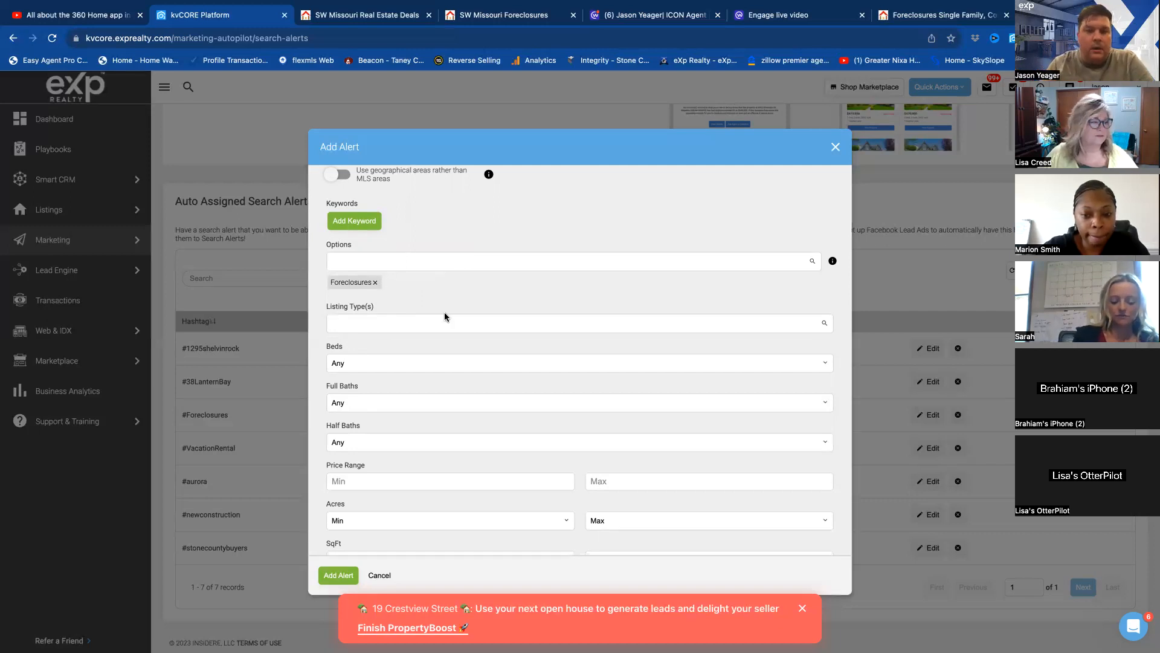
pyautogui.click(372, 261)
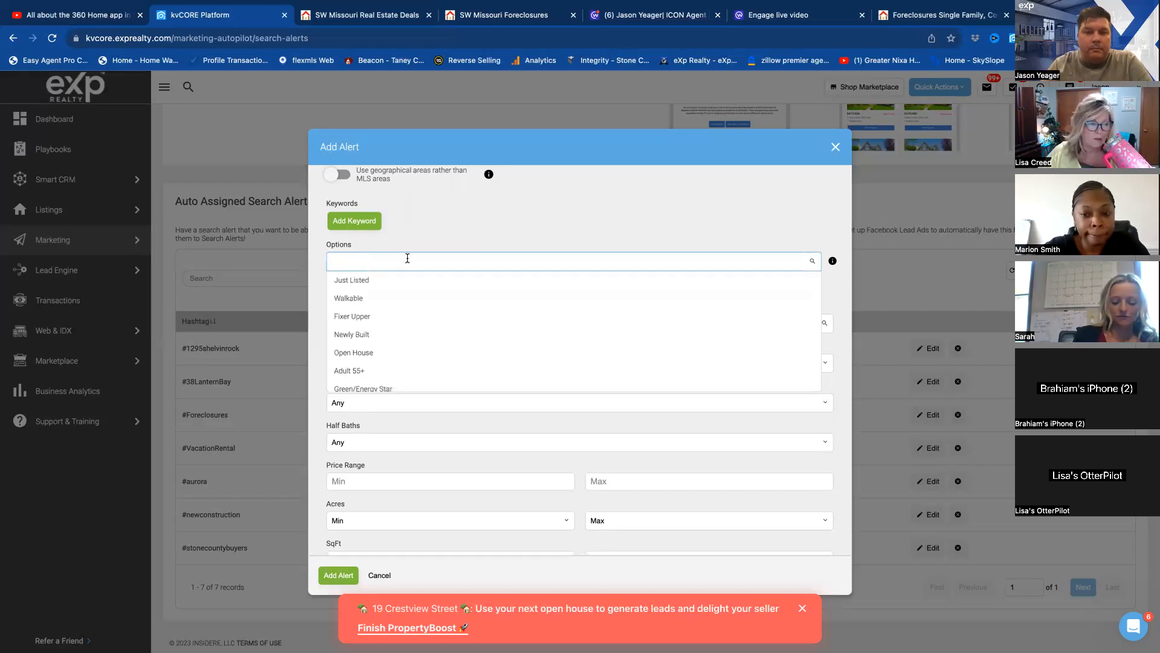
pyautogui.click(457, 243)
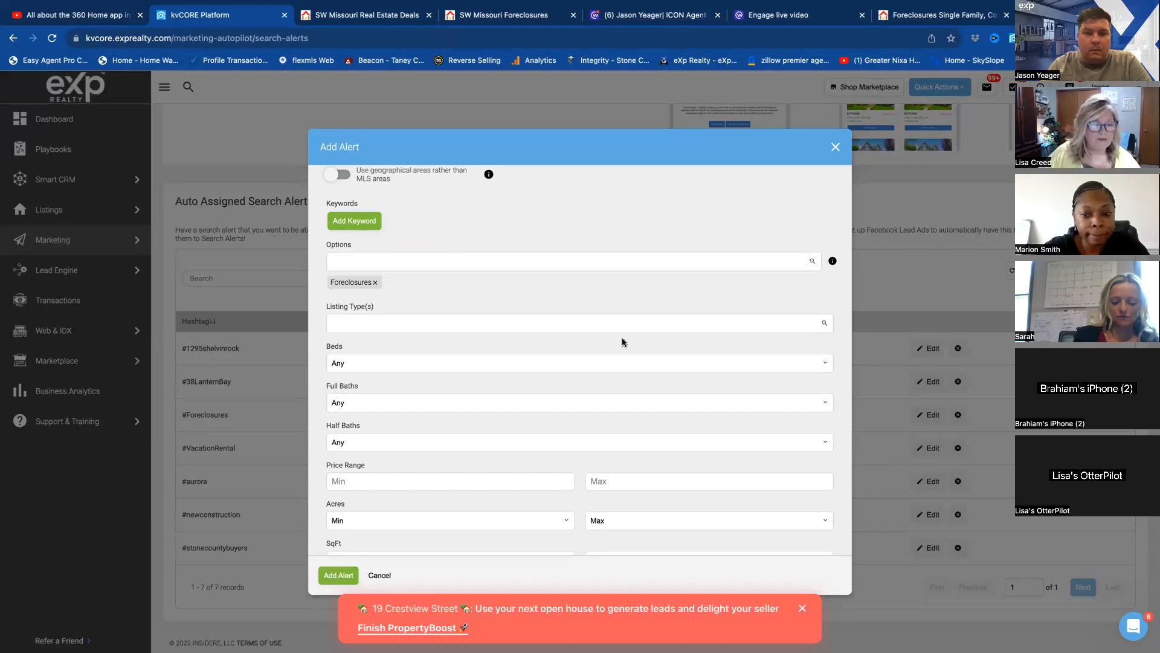
# Add a Vacation Rental keyword to the alert and show its Yes and No values.
pyautogui.scroll(-3, 622, 342)
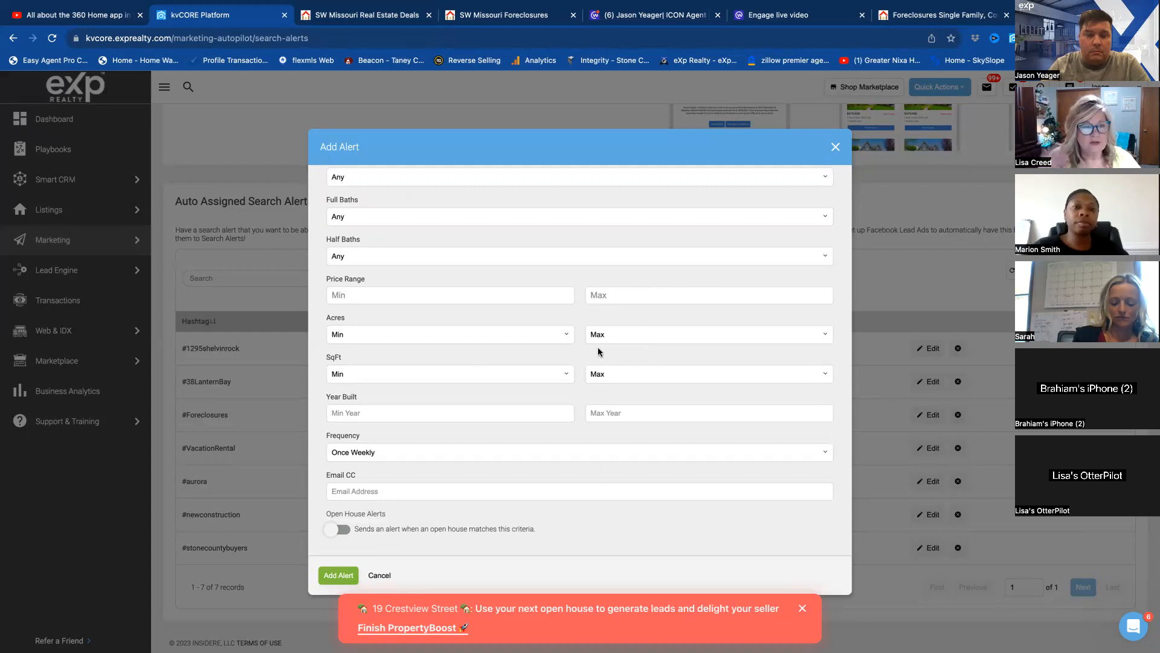
pyautogui.scroll(5, 466, 372)
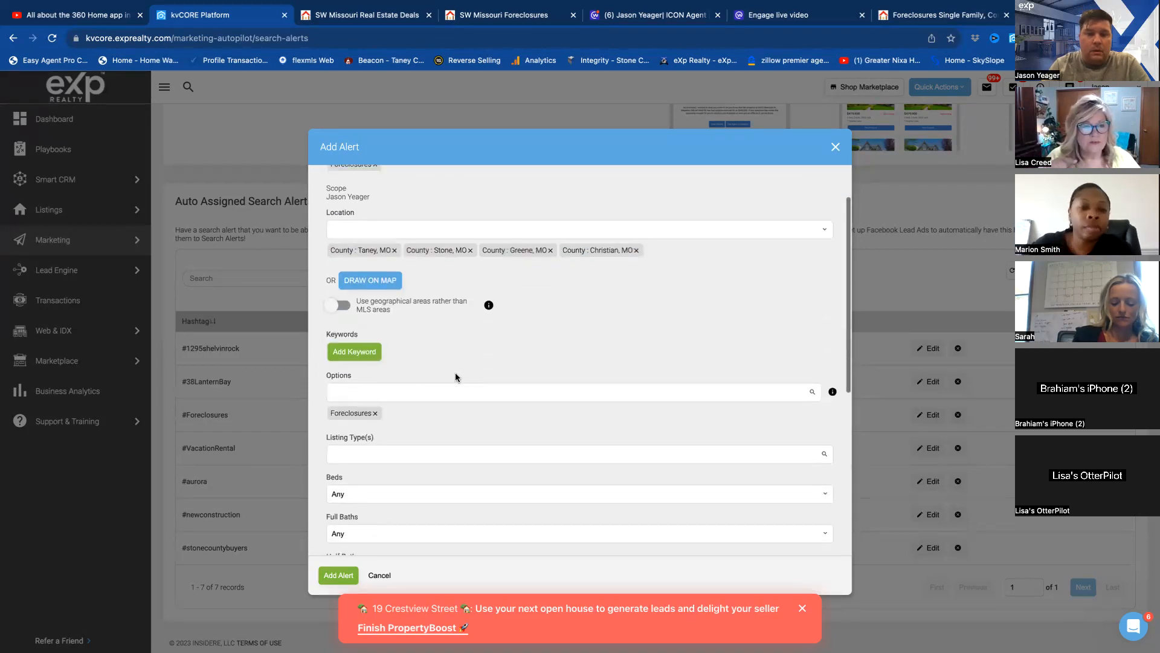
pyautogui.click(352, 351)
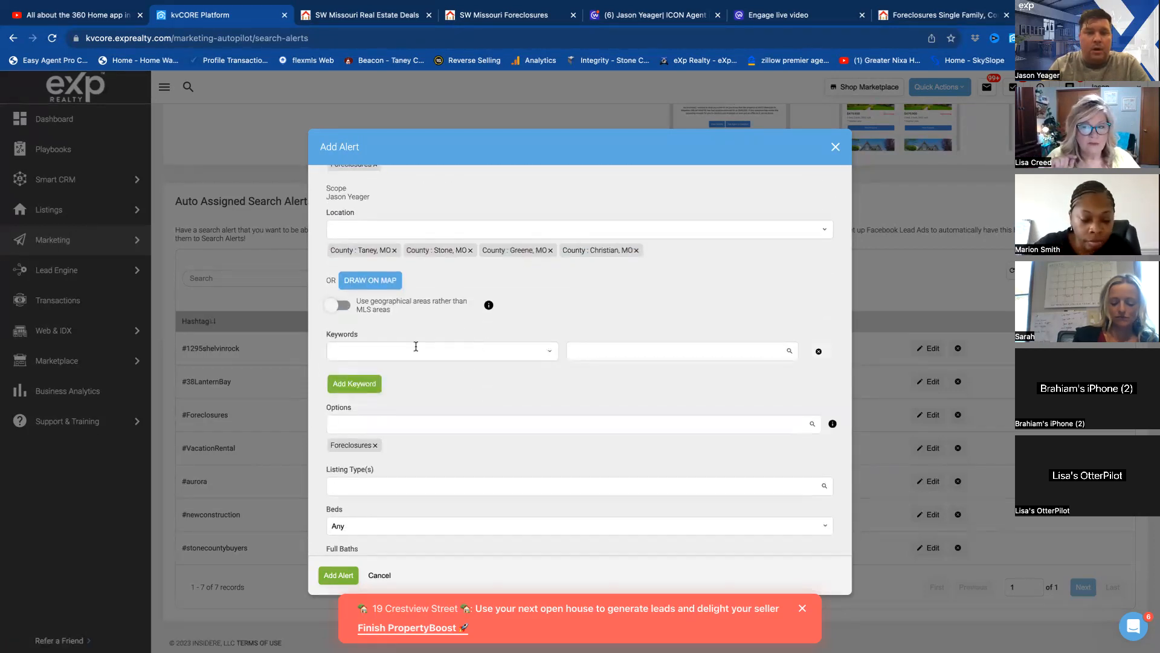
pyautogui.click(365, 353)
pyautogui.write('vacation')
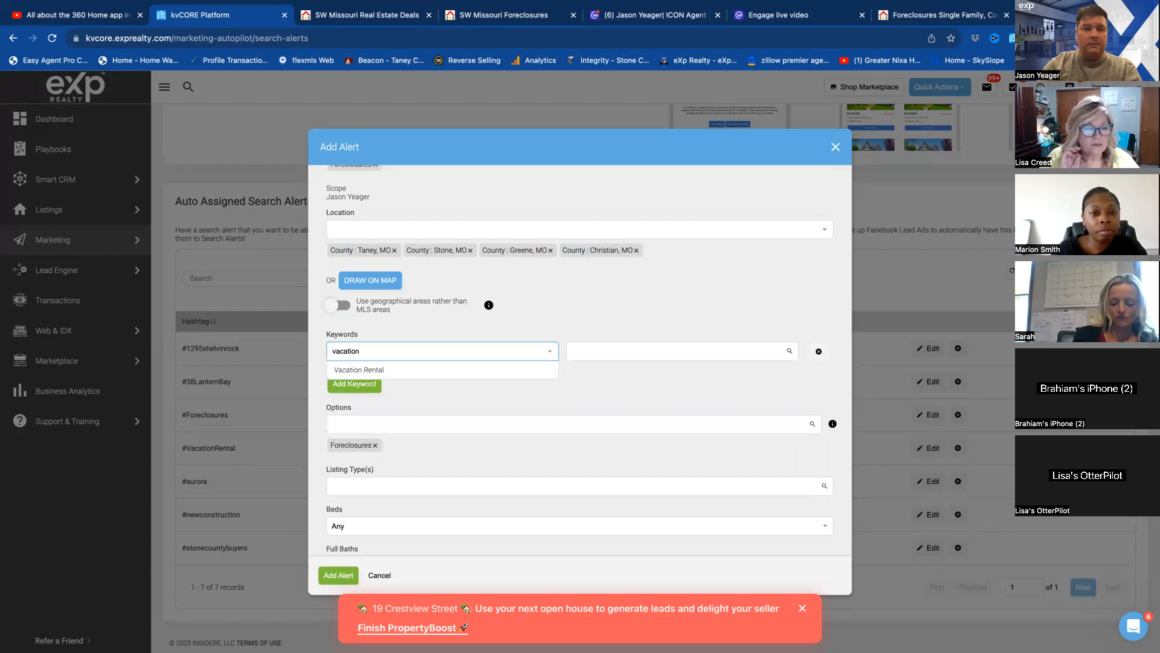
pyautogui.click(361, 369)
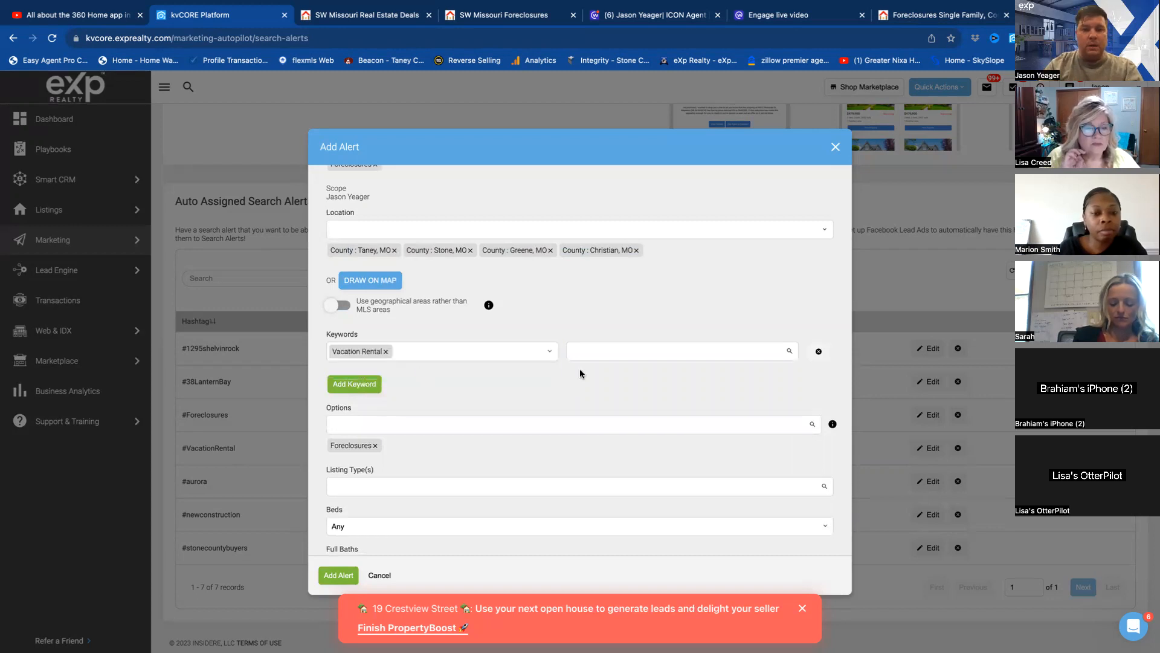
pyautogui.click(591, 352)
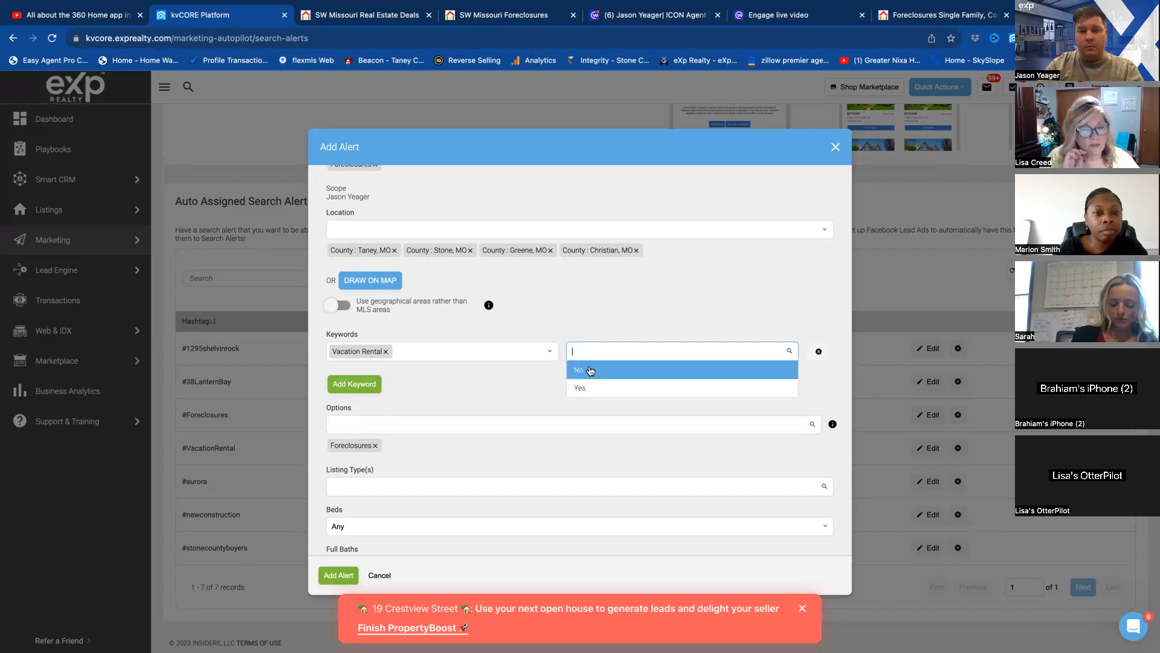
# Clear the Vacation Rental keyword, look up fha and va among the keywords, and remove the keyword row.
pyautogui.click(547, 351)
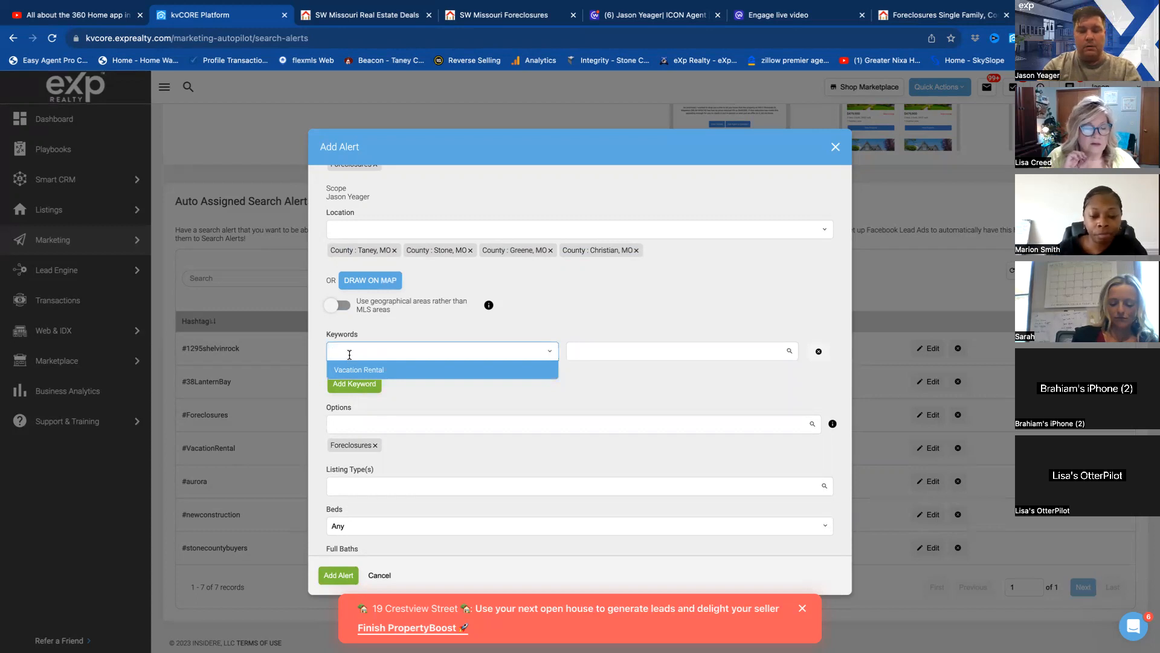
pyautogui.write('fha')
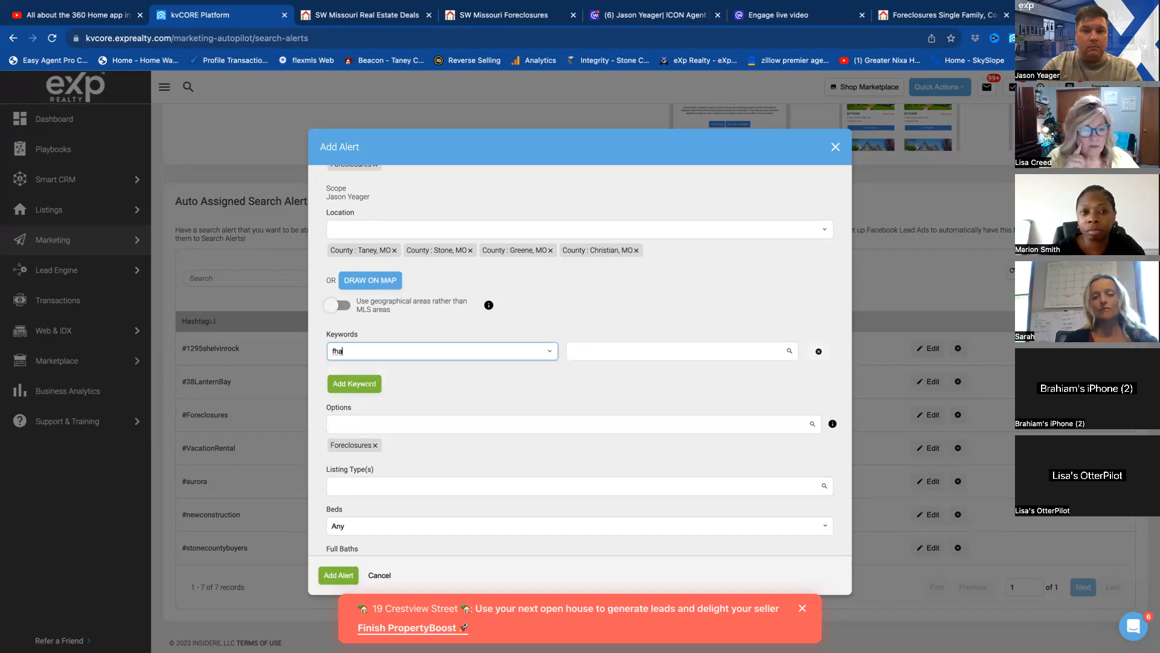
pyautogui.press('BackSpace')
pyautogui.press('BackSpace')
pyautogui.press('BackSpace')
pyautogui.write('vs')
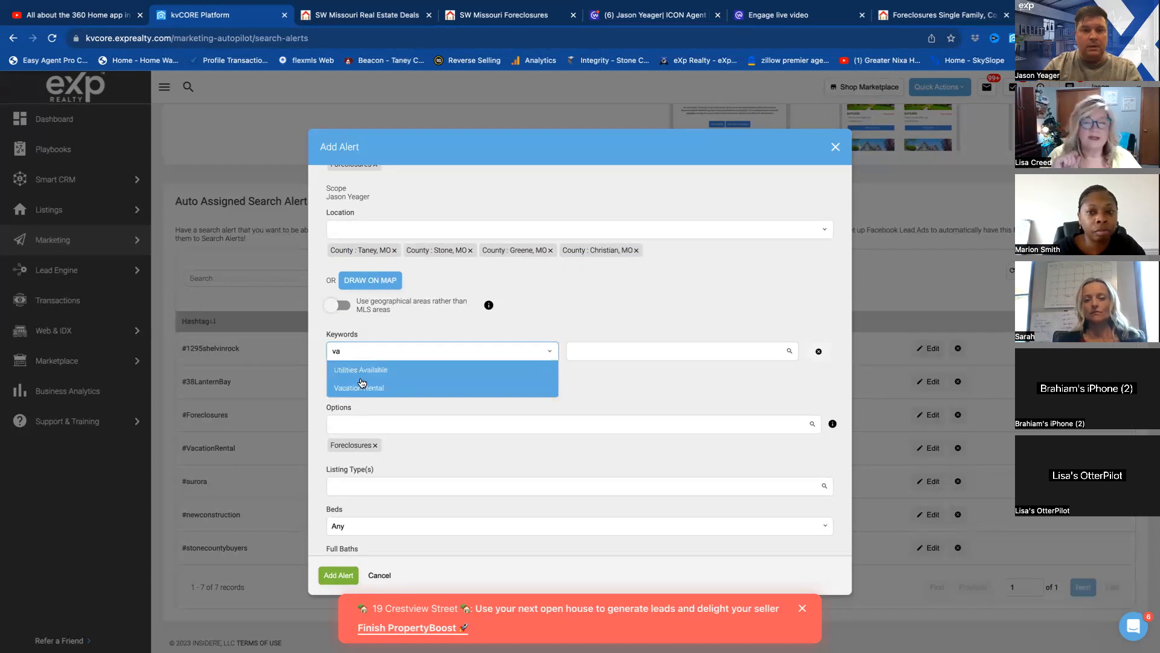
pyautogui.click(819, 351)
# Save the foreclosure alert and review the list of auto-assigned search alerts.
pyautogui.scroll(-5, 644, 355)
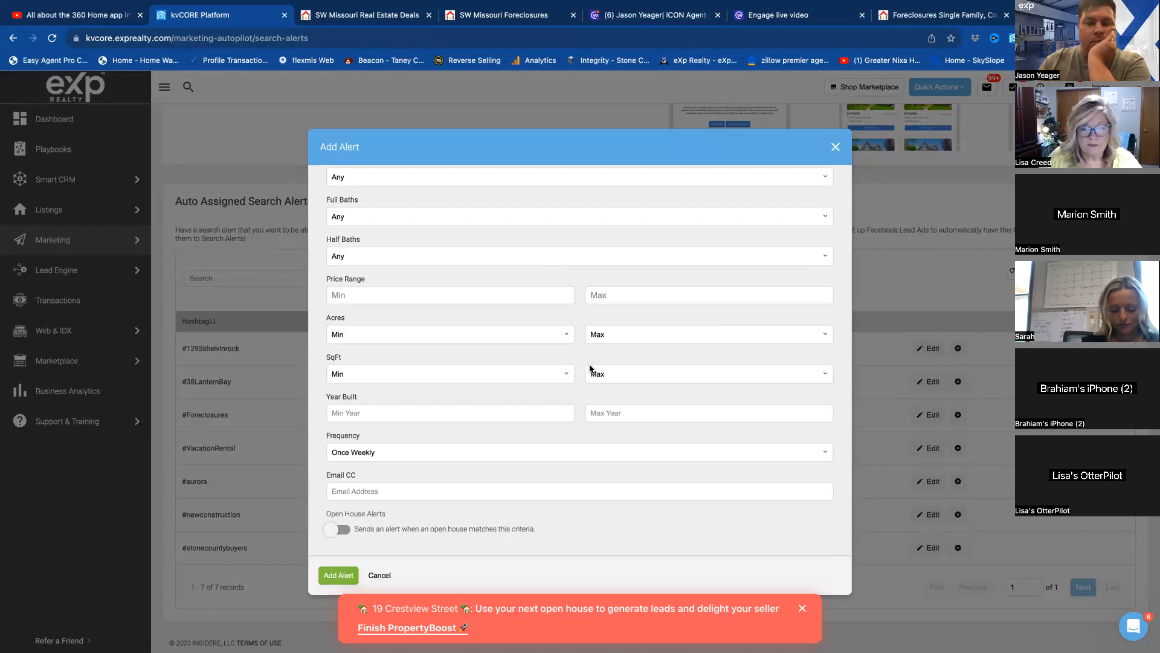
pyautogui.click(339, 577)
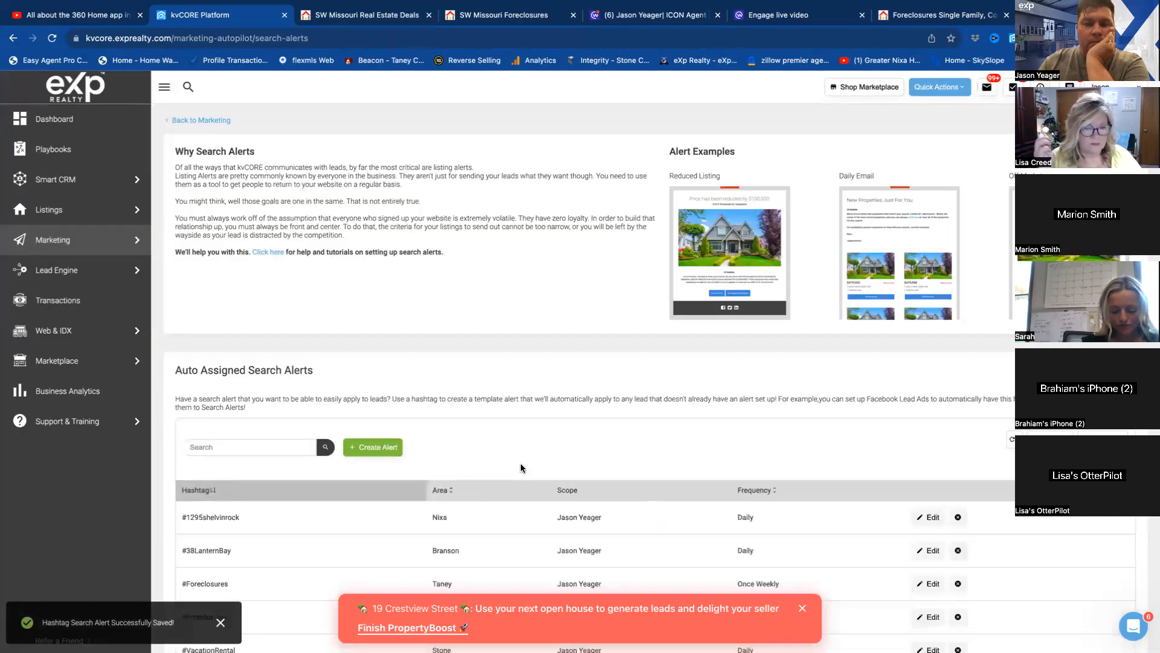
pyautogui.scroll(-2, 520, 463)
pyautogui.scroll(-2, 520, 463)
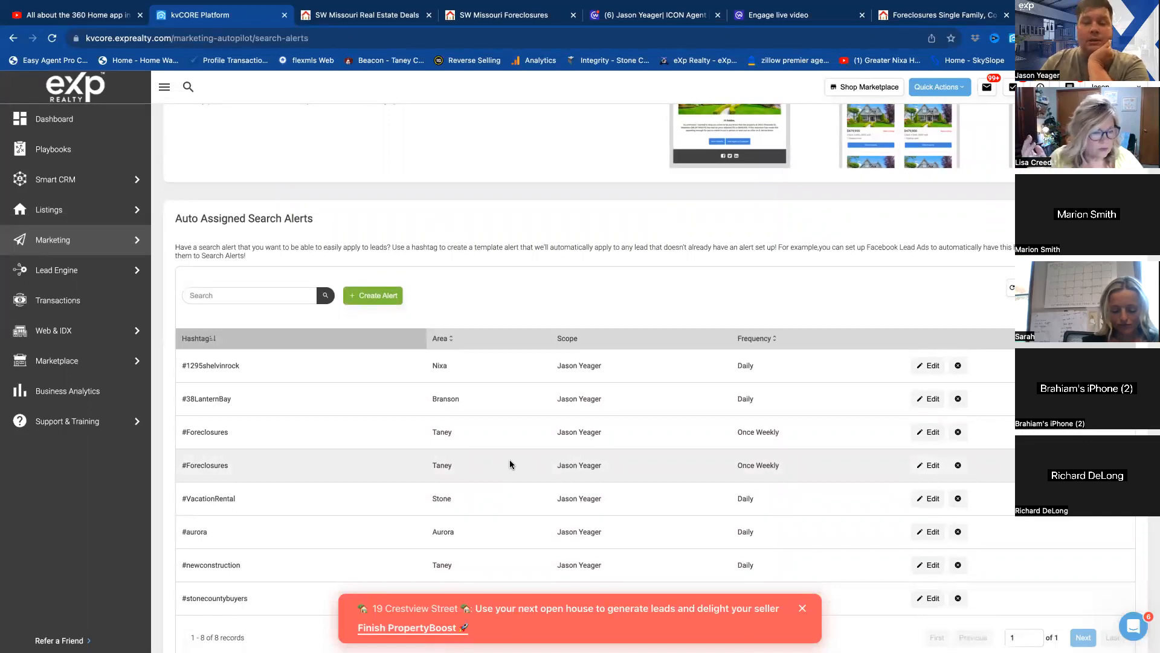
pyautogui.scroll(-2, 539, 417)
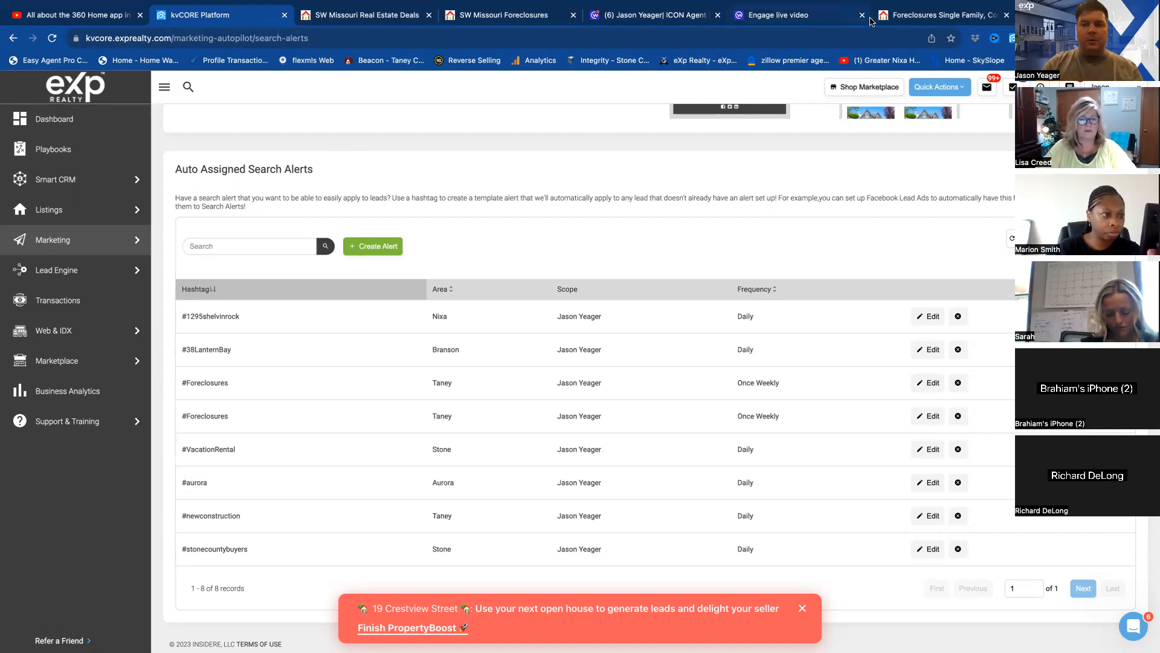
# Copy the web address of the SW Missouri Real Estate Deals landing page and open Facebook in a new tab.
pyautogui.click(374, 18)
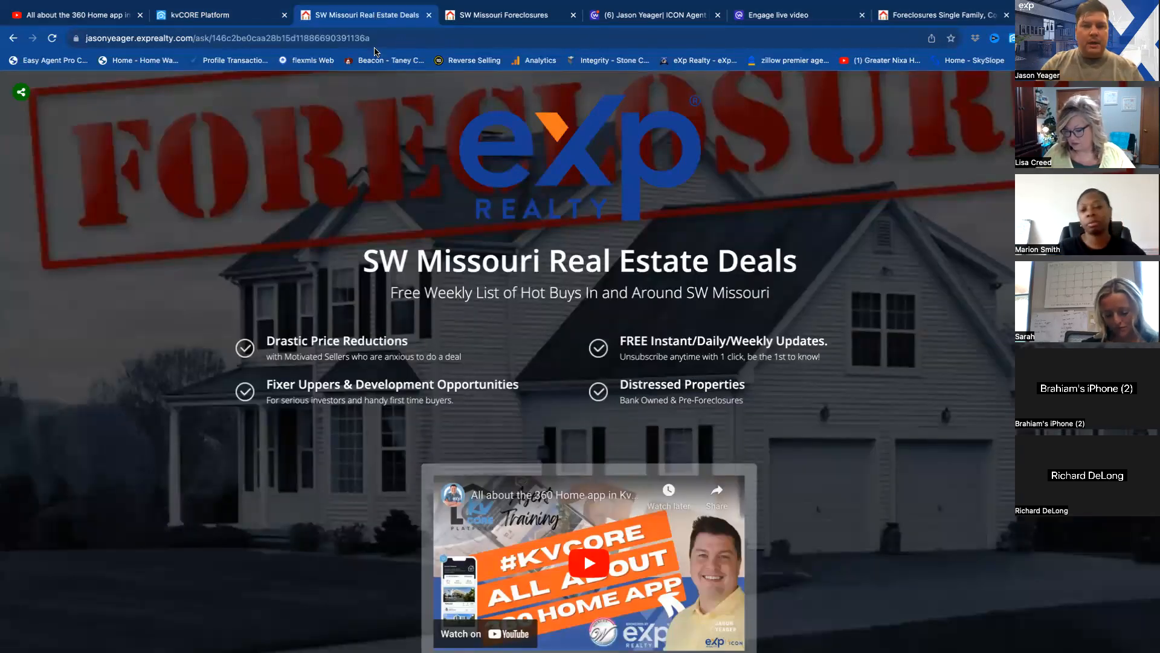
pyautogui.click(346, 38)
pyautogui.press('super+c')
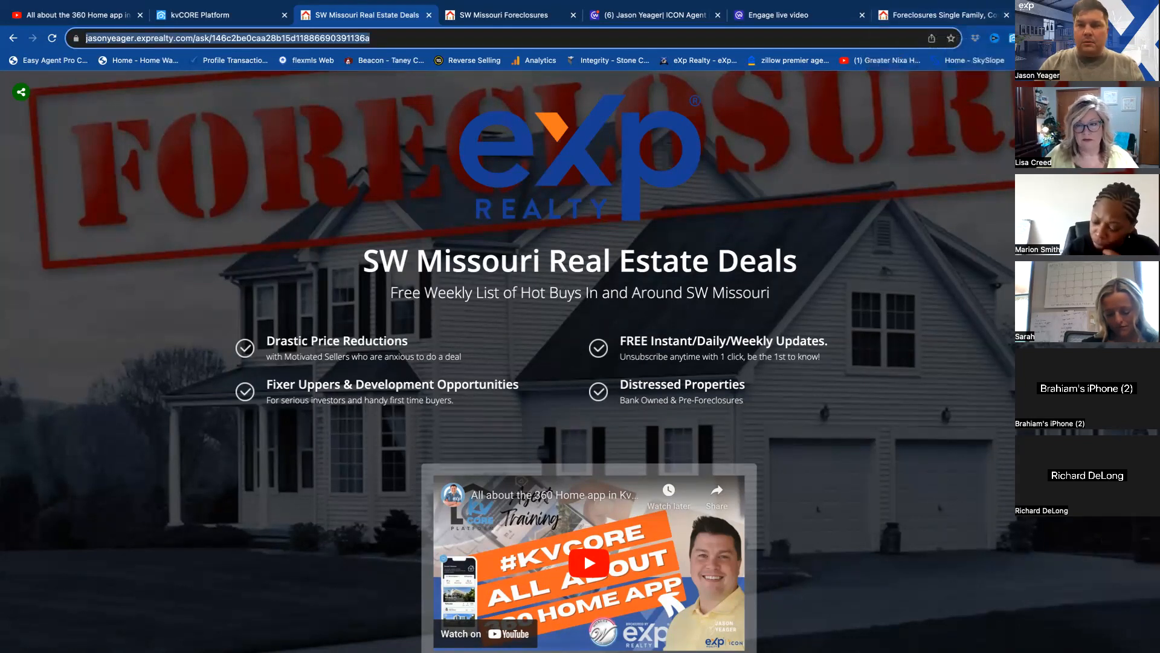
pyautogui.hotkey('ctrl', 't')
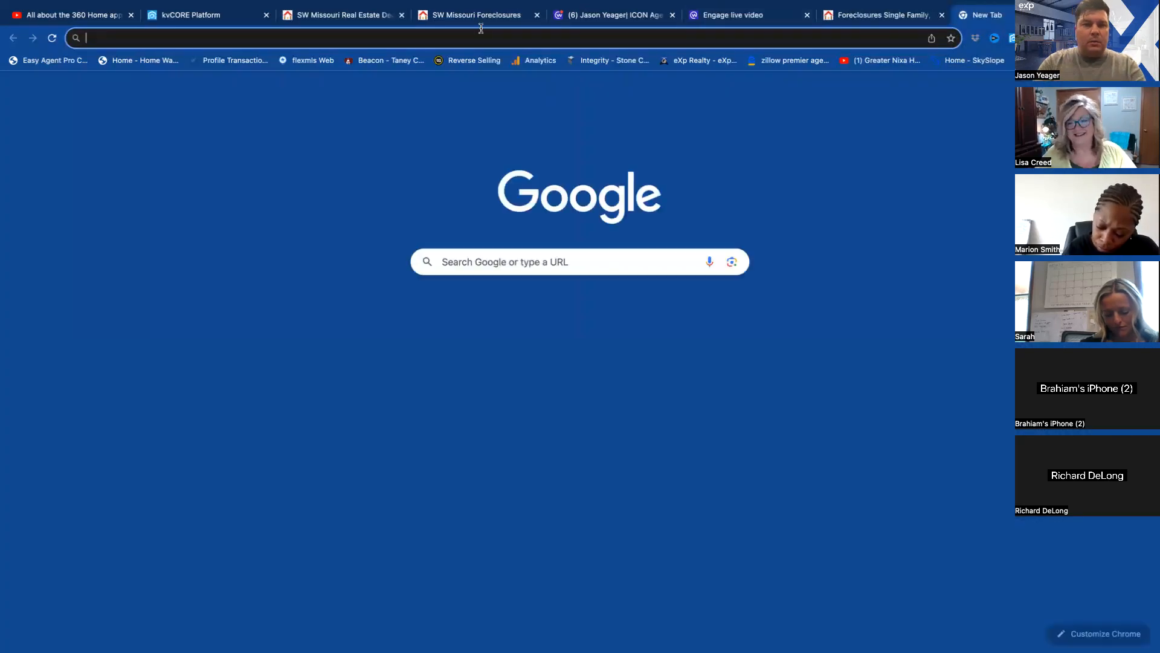
pyautogui.write('facebook.com')
pyautogui.press('Return')
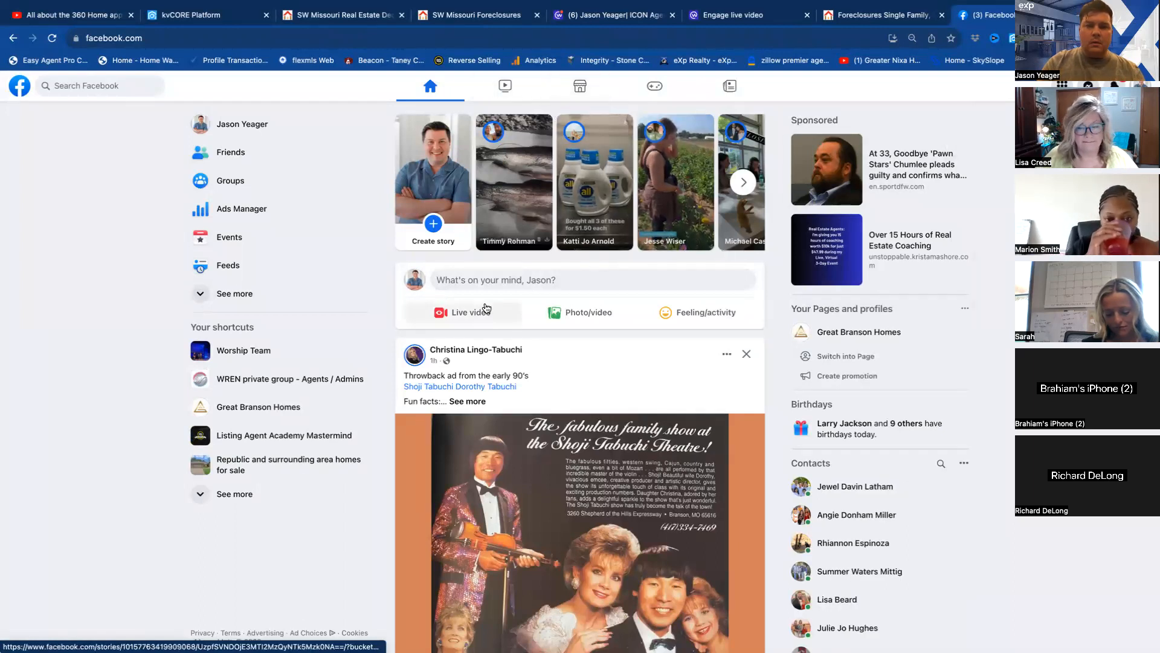
# Start a Facebook post with the copied landing page link, then remove the link text while keeping its preview card.
pyautogui.click(490, 282)
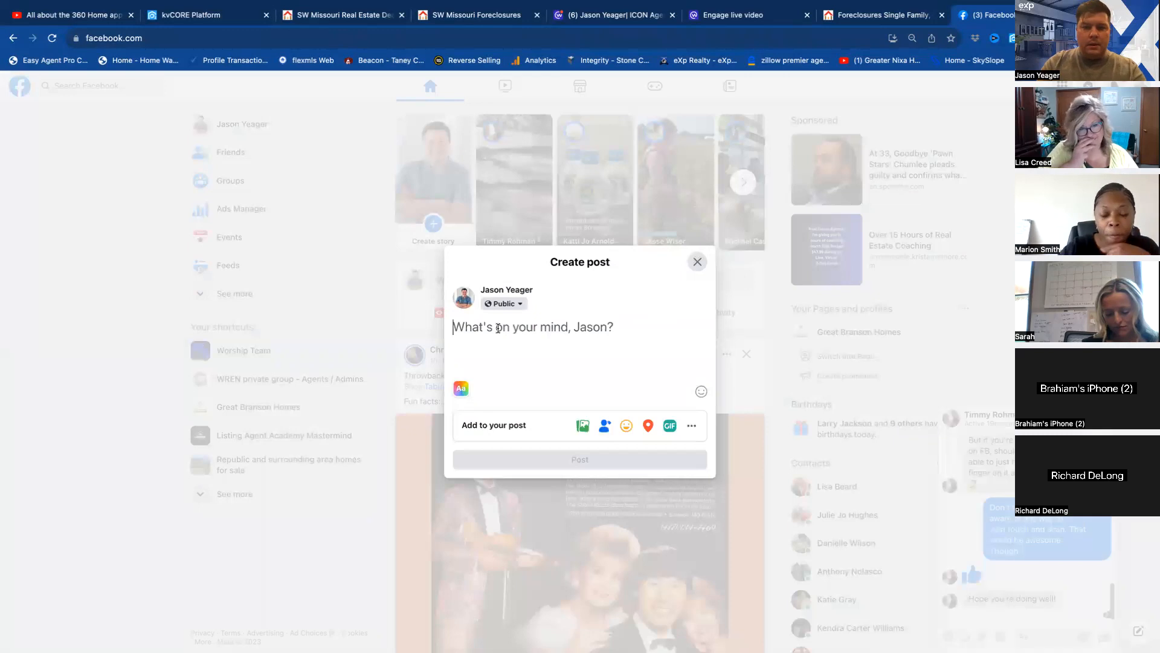
pyautogui.press('super+v')
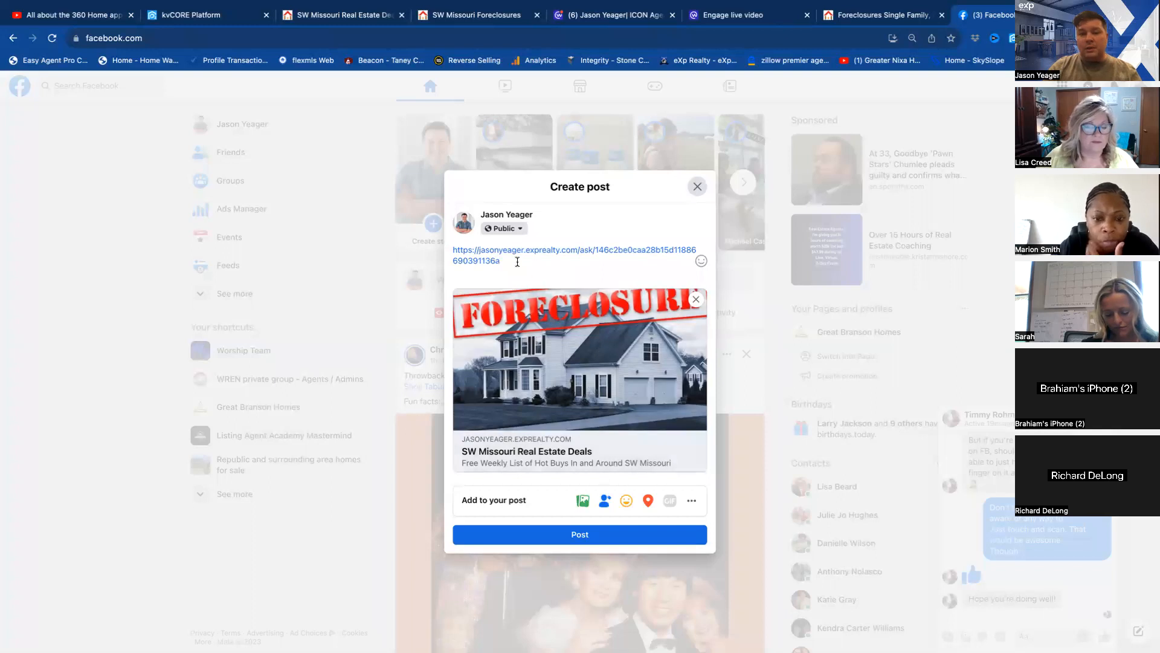
pyautogui.moveTo(515, 262); pyautogui.dragTo(448, 245)
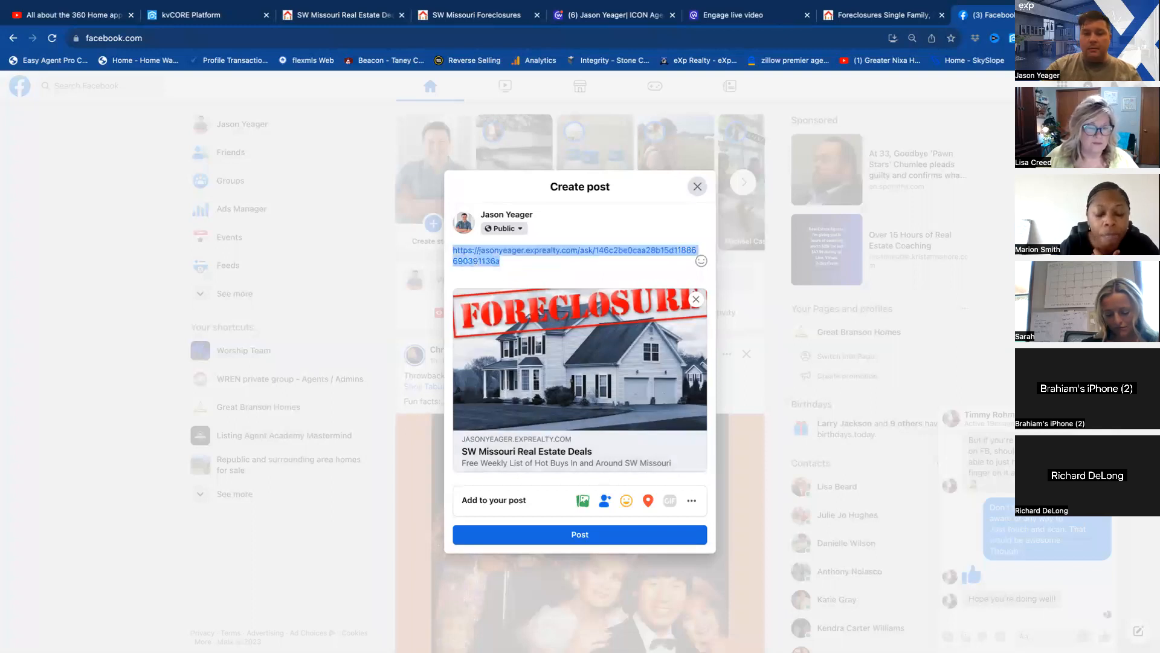
pyautogui.press('BackSpace')
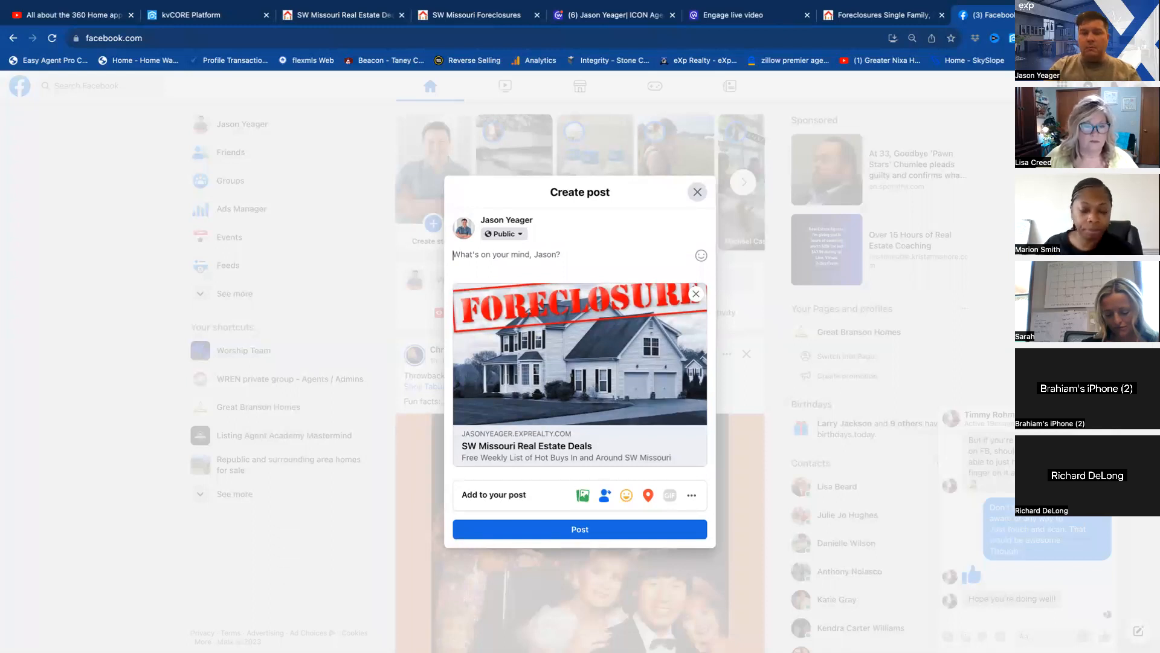
pyautogui.moveTo(575, 319)
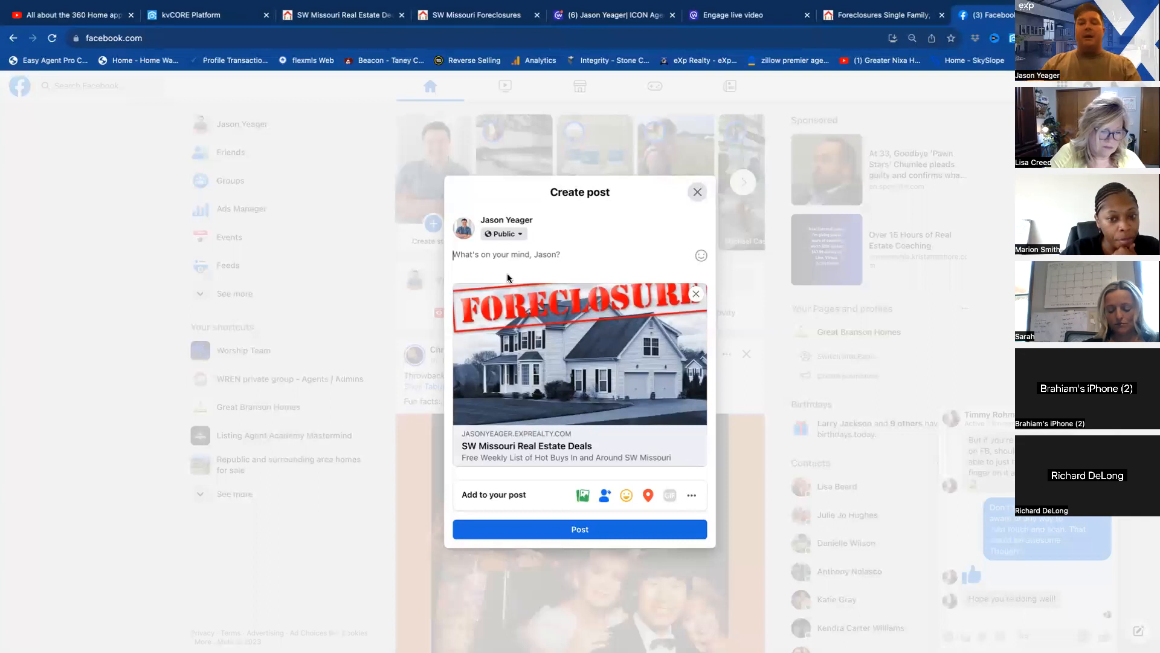
pyautogui.moveTo(477, 451)
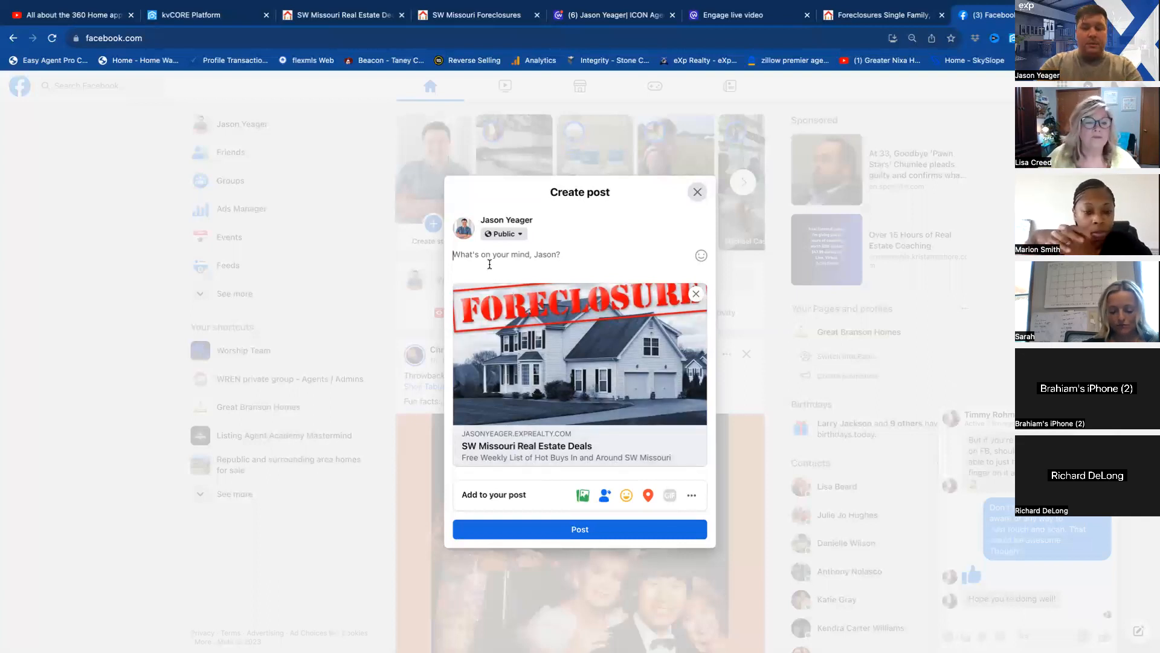
pyautogui.write('Want to get a F')
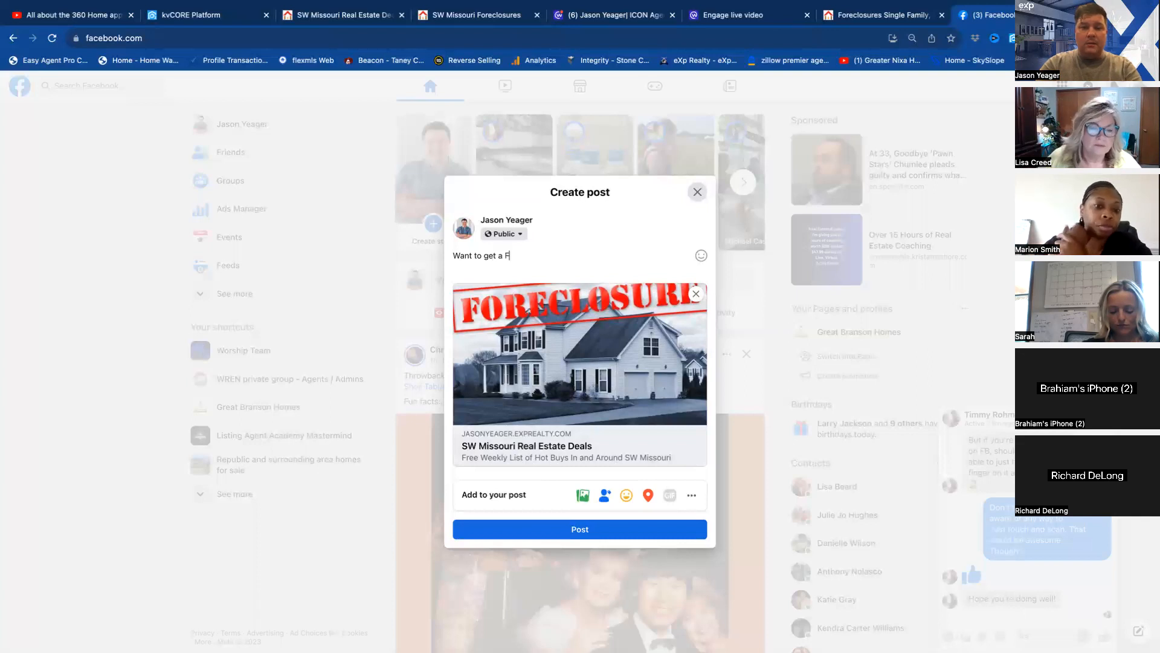
pyautogui.write('REE')
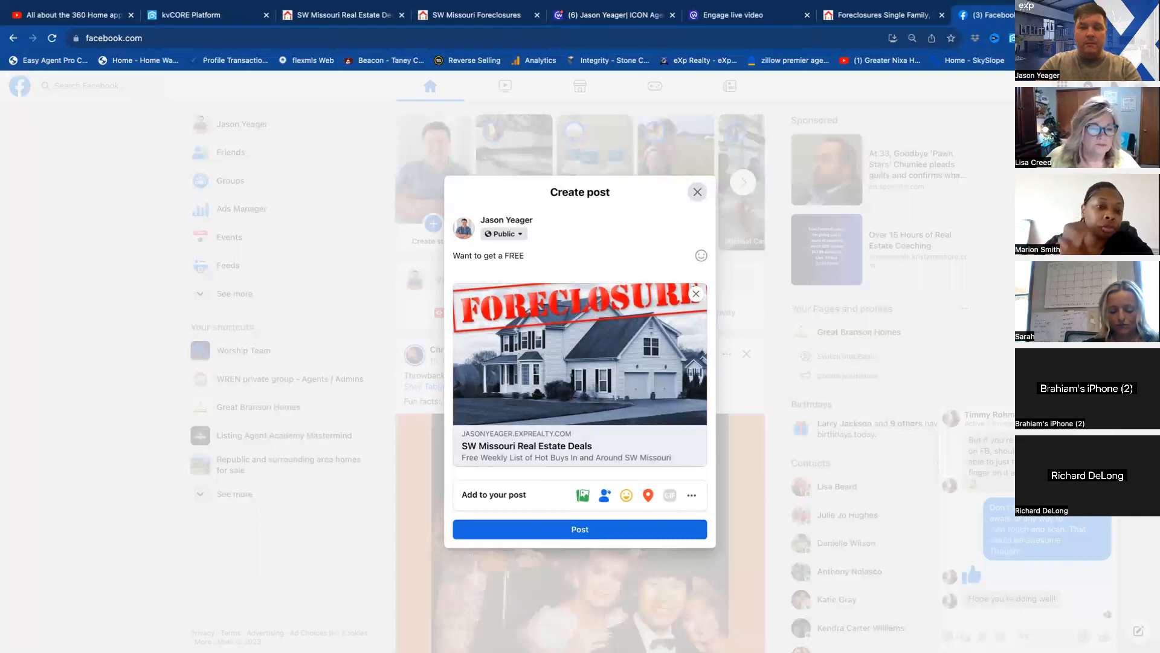
pyautogui.press('BackSpace')
pyautogui.press('BackSpace')
pyautogui.press('BackSpace')
pyautogui.press('BackSpace')
pyautogui.press('BackSpace')
pyautogui.press('BackSpace')
pyautogui.press('BackSpace')
pyautogui.press('BackSpace')
pyautogui.press('BackSpace')
pyautogui.press('BackSpace')
pyautogui.press('BackSpace')
pyautogui.press('BackSpace')
pyautogui.press('BackSpace')
pyautogui.press('BackSpace')
pyautogui.press('BackSpace')
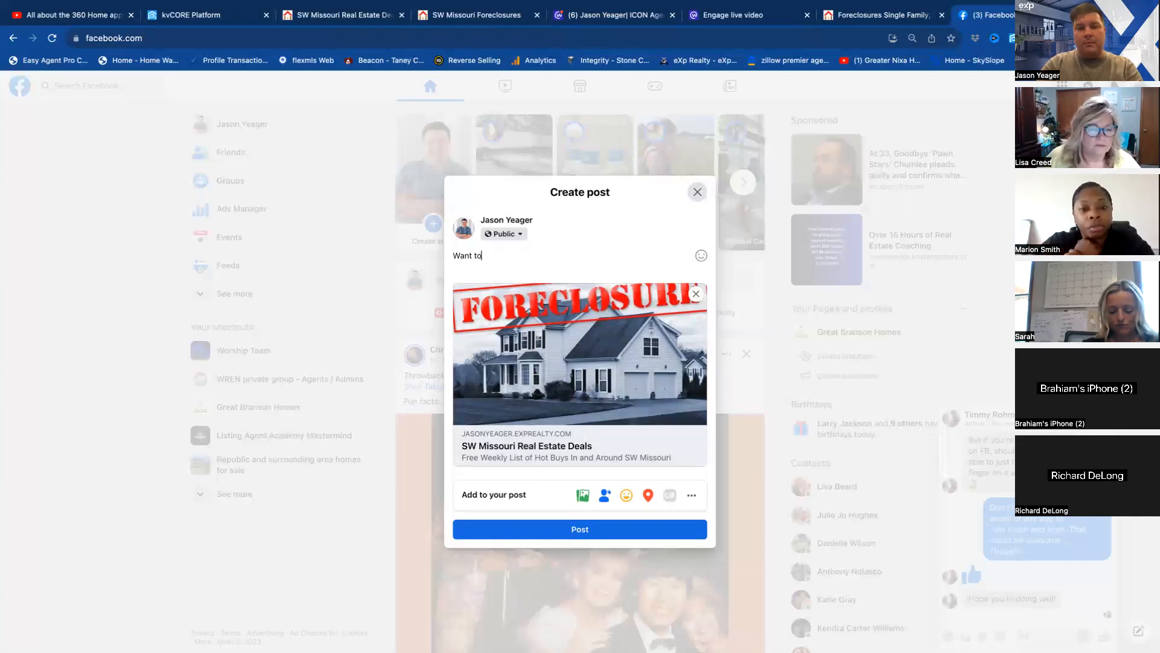
pyautogui.press('BackSpace')
pyautogui.press('BackSpace')
pyautogui.press('BackSpace')
# Write "Looking for your next real estate deal?" as the post's opening line and end it with the eyes emoji.
pyautogui.write('Lo')
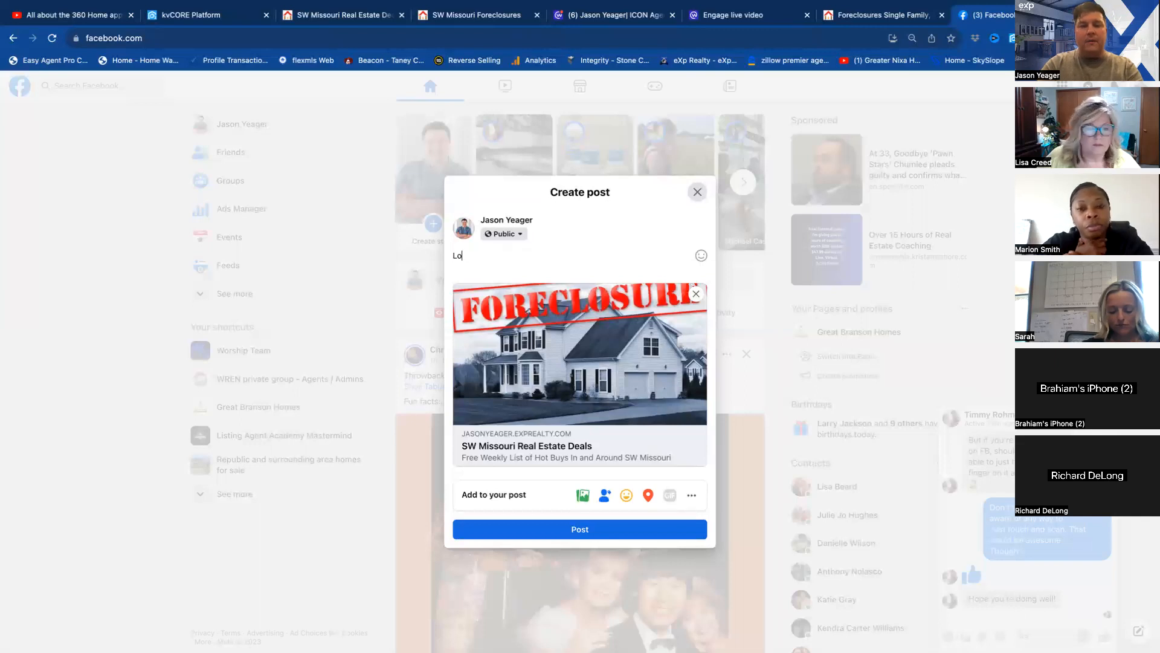
pyautogui.write('oking f')
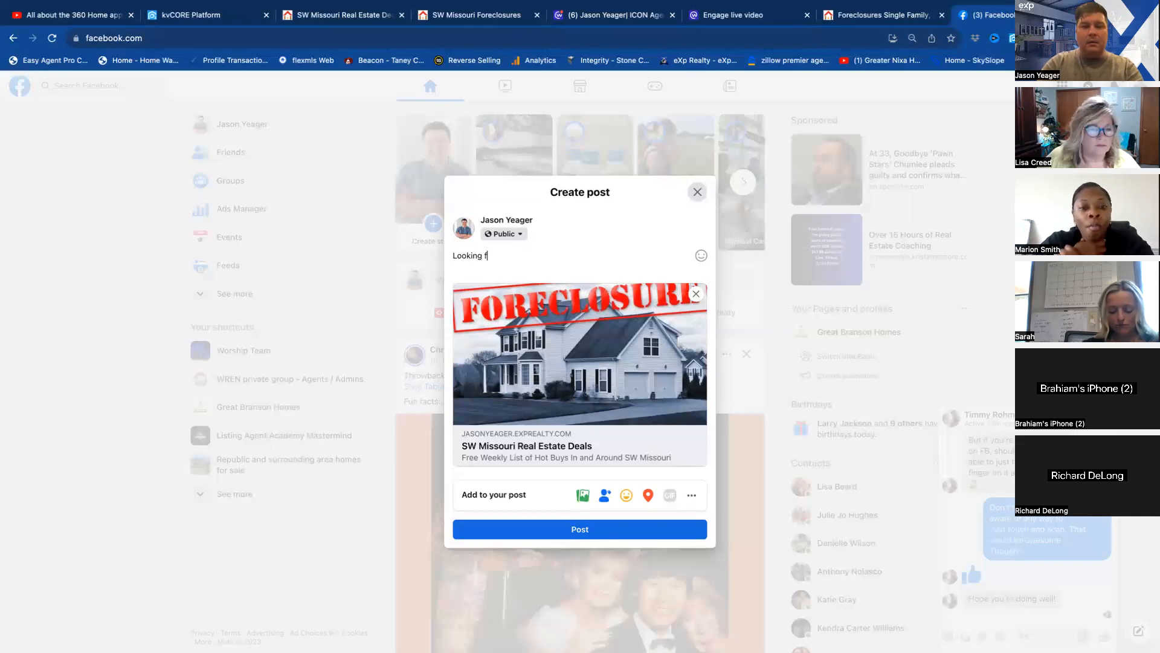
pyautogui.write('or your next ')
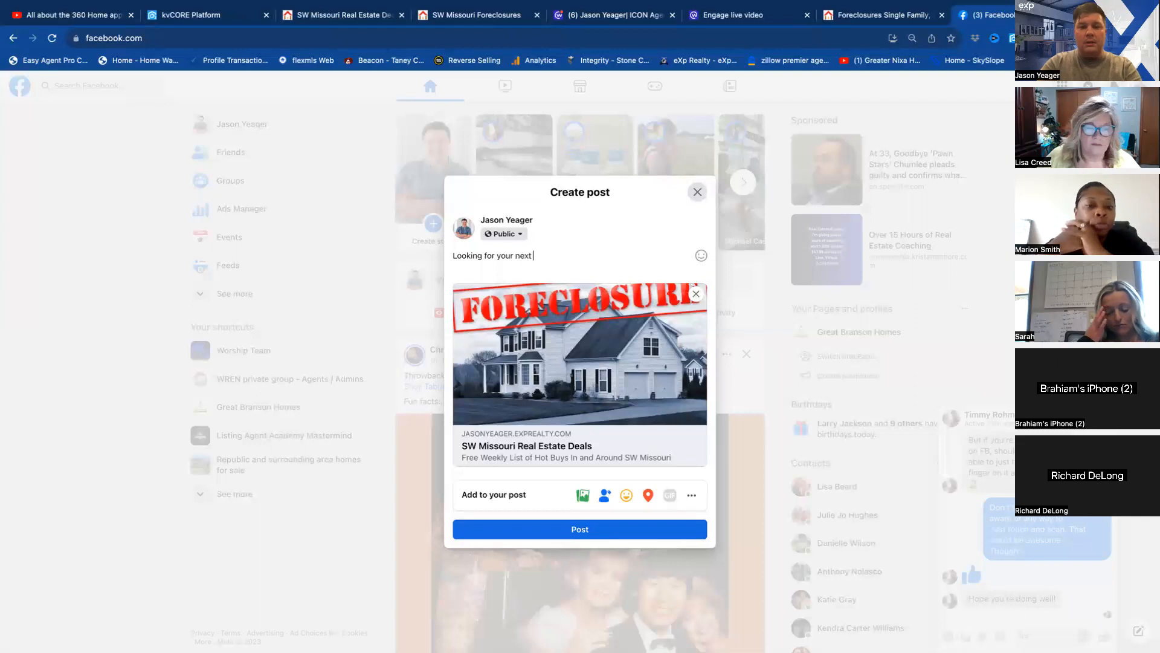
pyautogui.write('real estate deal?')
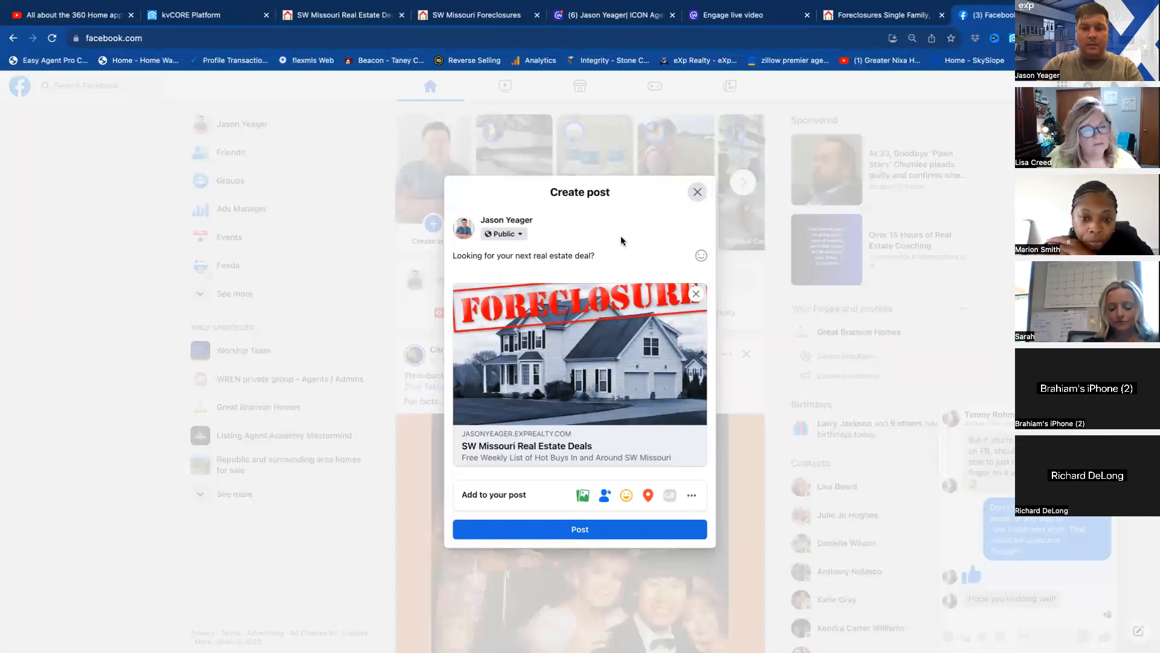
pyautogui.rightClick(606, 254)
pyautogui.press('Escape')
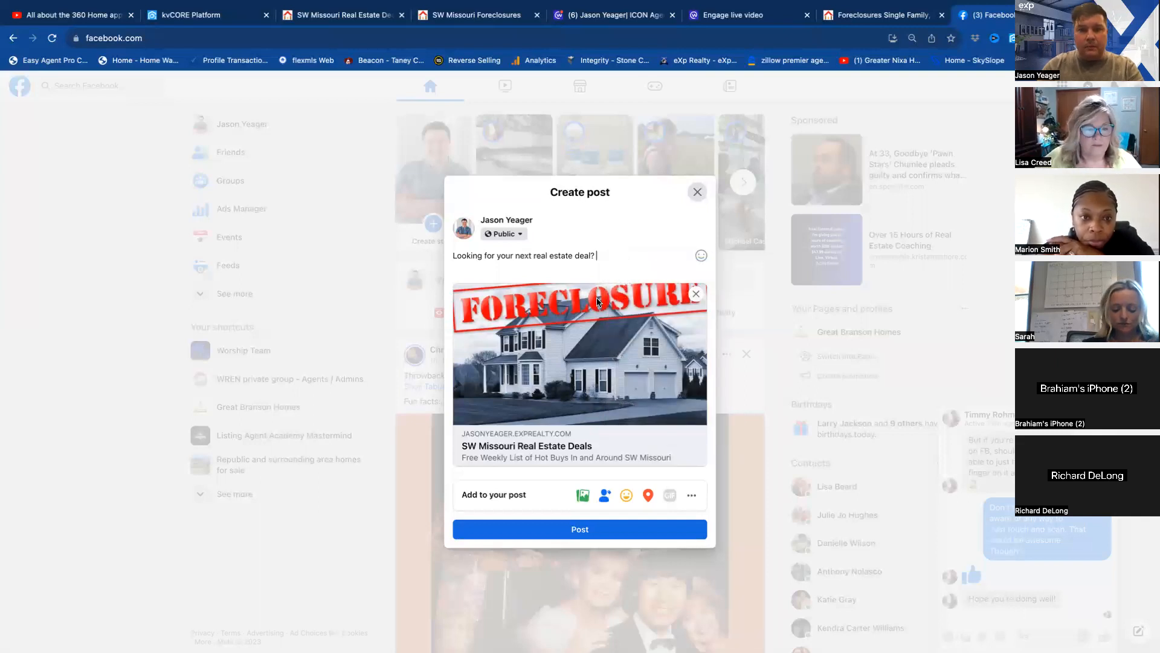
pyautogui.click(670, 293)
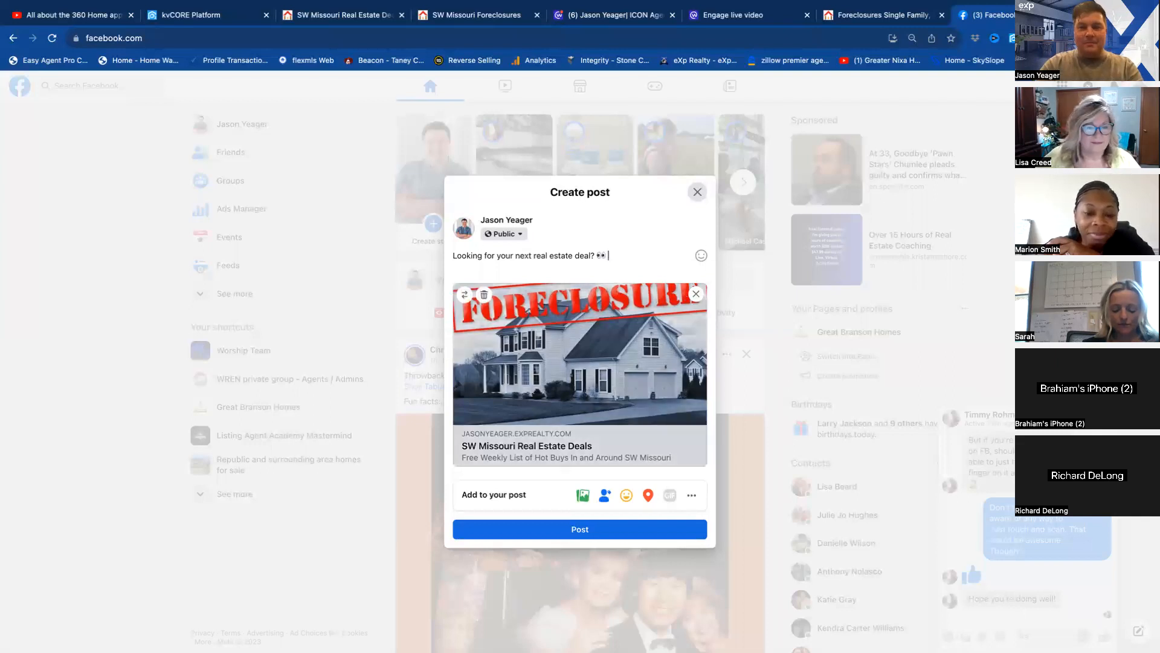
# Begin a new paragraph in the post with "Get our list of Foreclosures and".
pyautogui.press('Return')
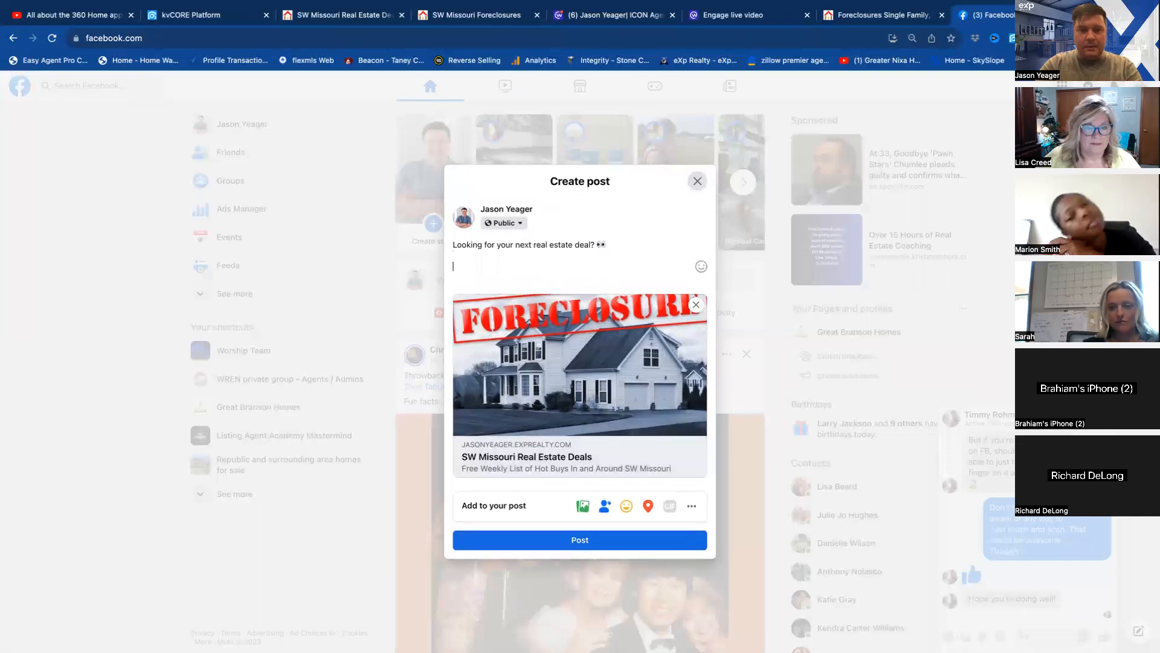
pyautogui.write('Ge')
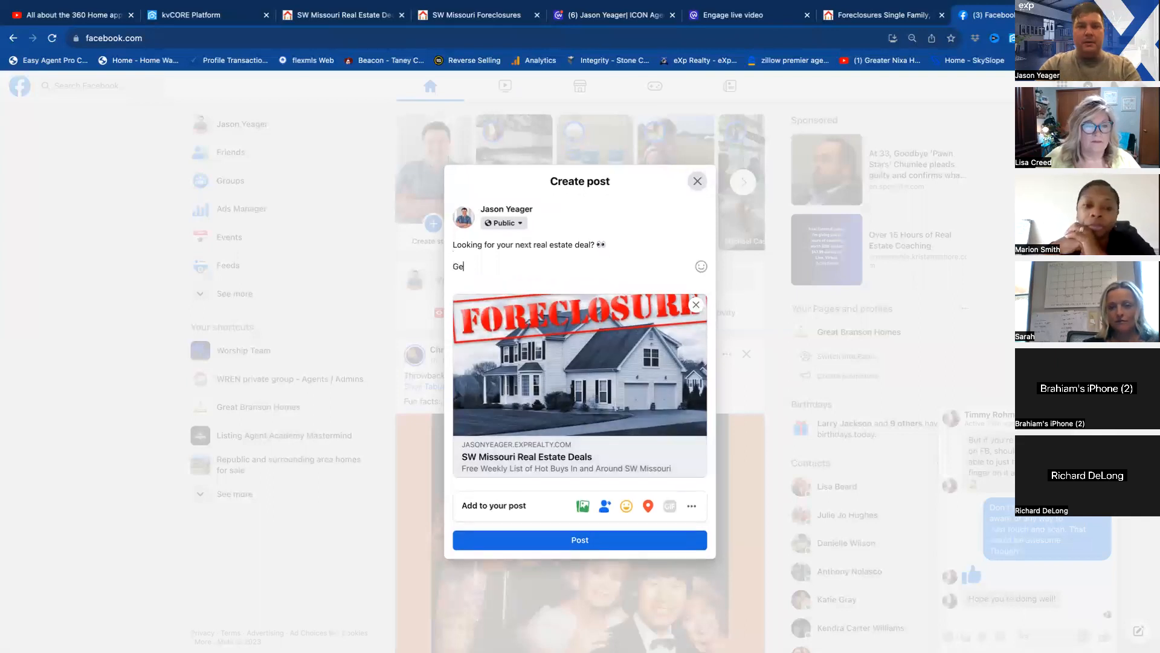
pyautogui.write('t a list')
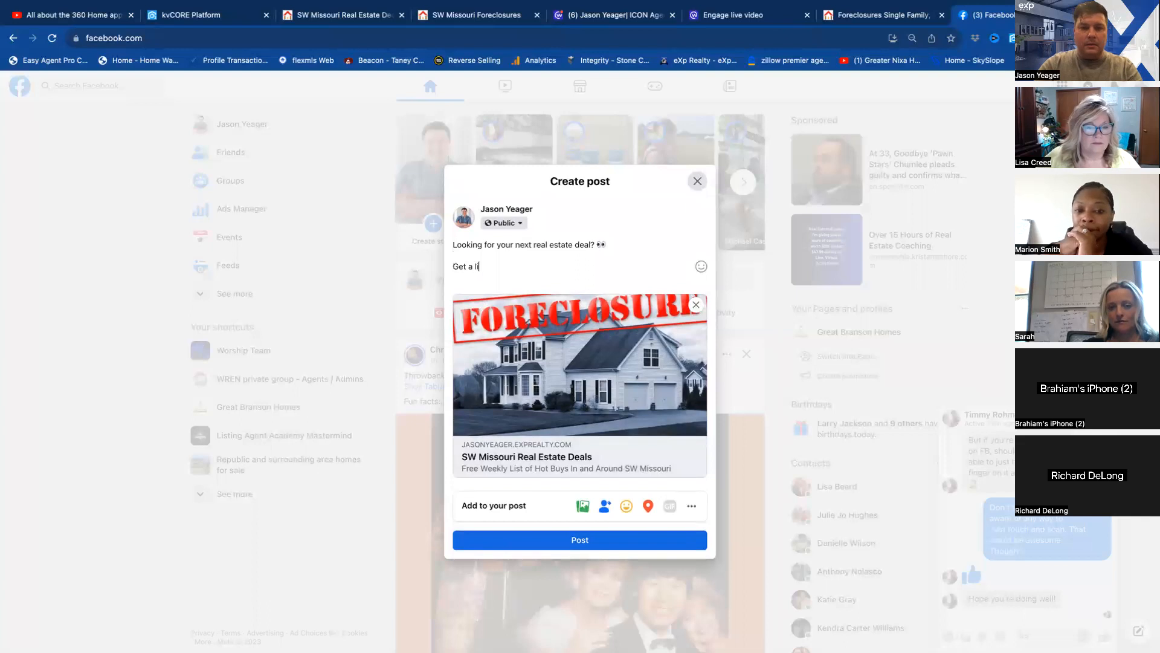
pyautogui.press('BackSpace')
pyautogui.press('BackSpace')
pyautogui.press('BackSpace')
pyautogui.press('BackSpace')
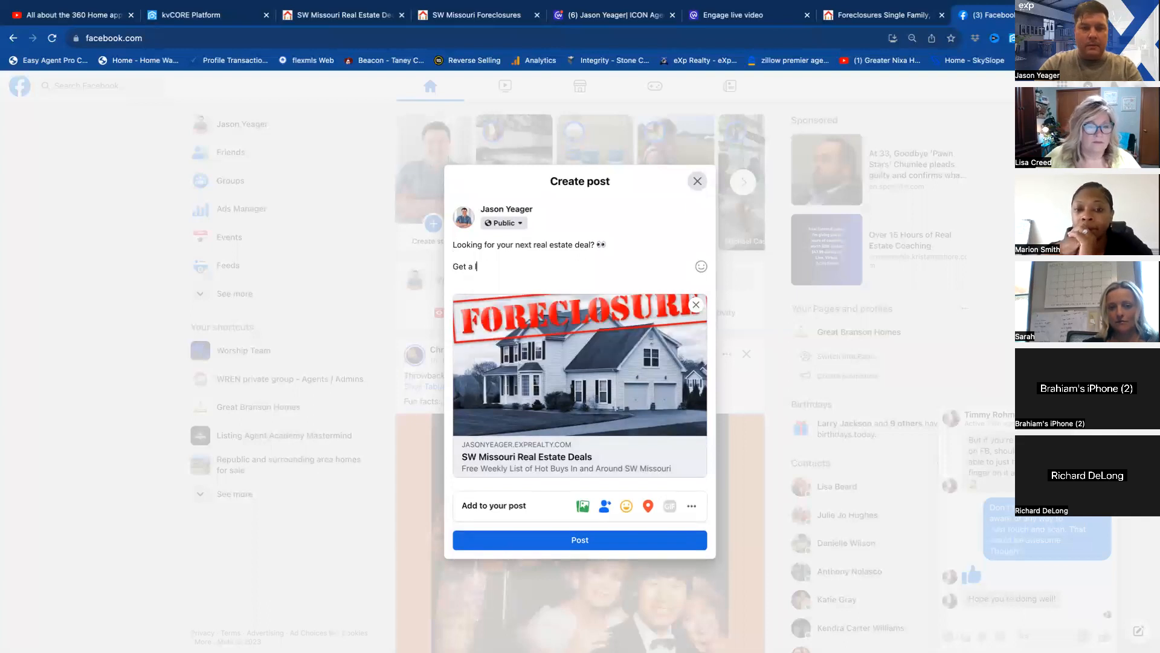
pyautogui.press('BackSpace')
pyautogui.press('BackSpace')
pyautogui.write('our list of ')
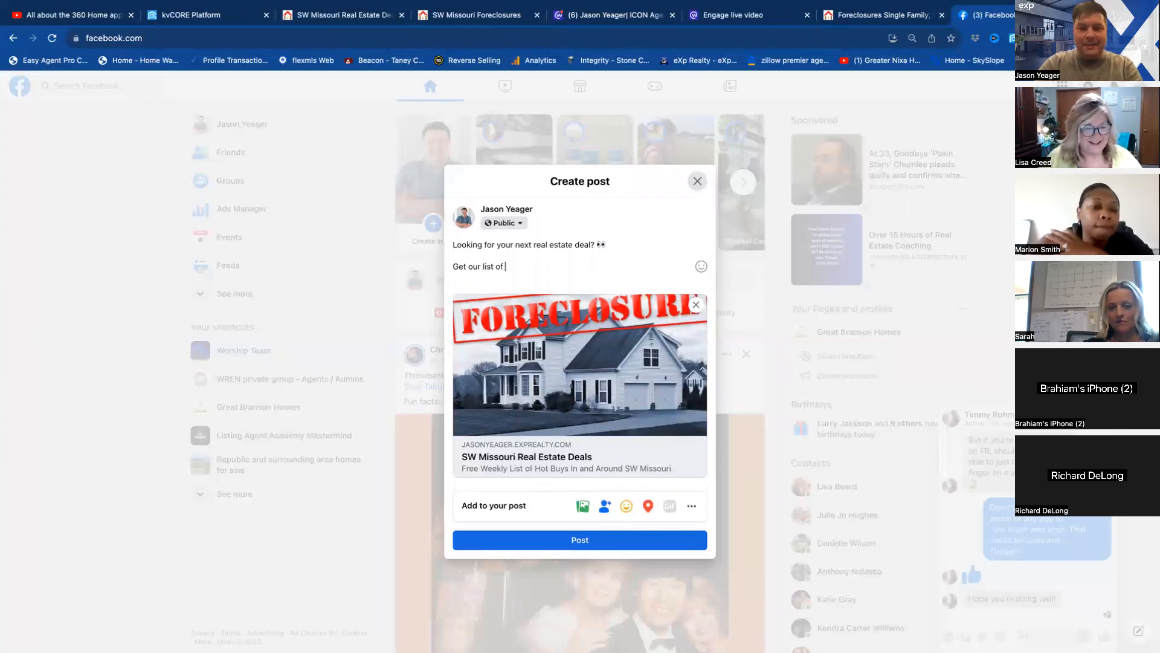
pyautogui.write('Fo')
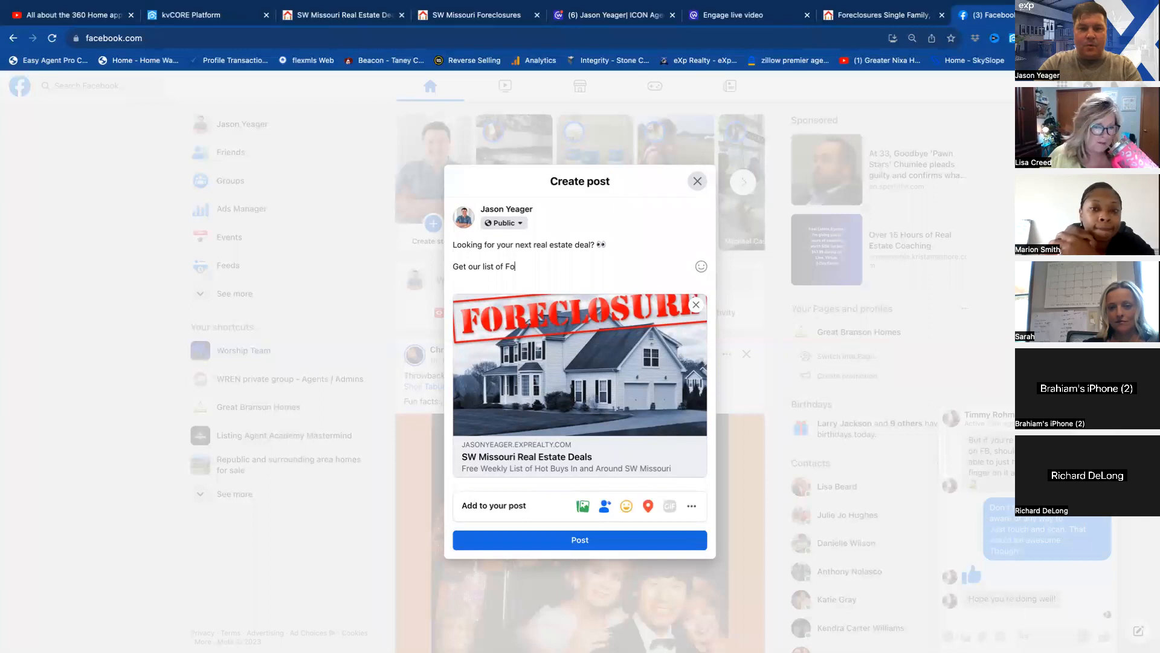
pyautogui.write('reclosures and')
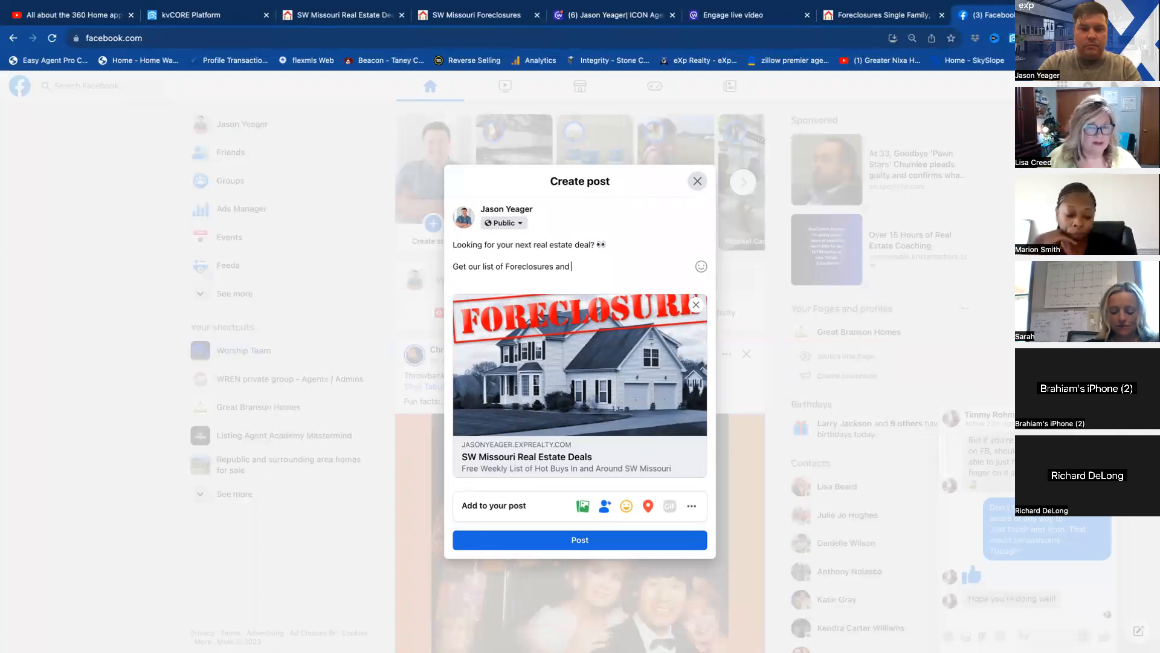
# Complete the post's second paragraph with "Distressed properties sent to you weekly!".
pyautogui.write('Distresses pr')
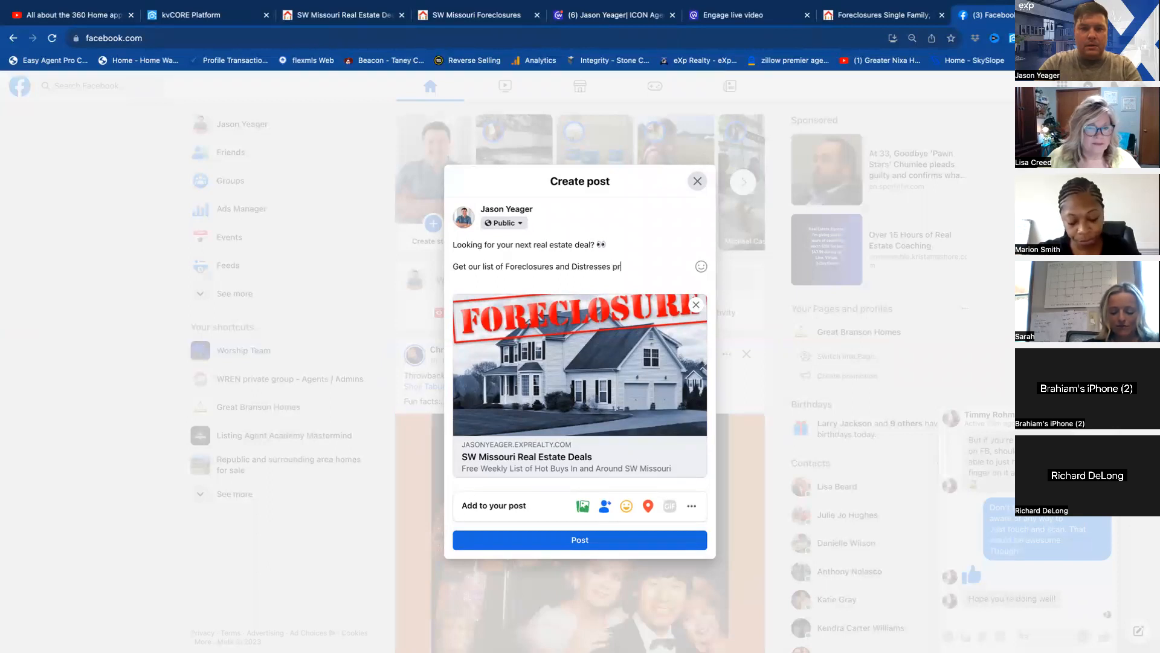
pyautogui.press('BackSpace')
pyautogui.press('BackSpace')
pyautogui.press('BackSpace')
pyautogui.press('BackSpace')
pyautogui.write('d propertie')
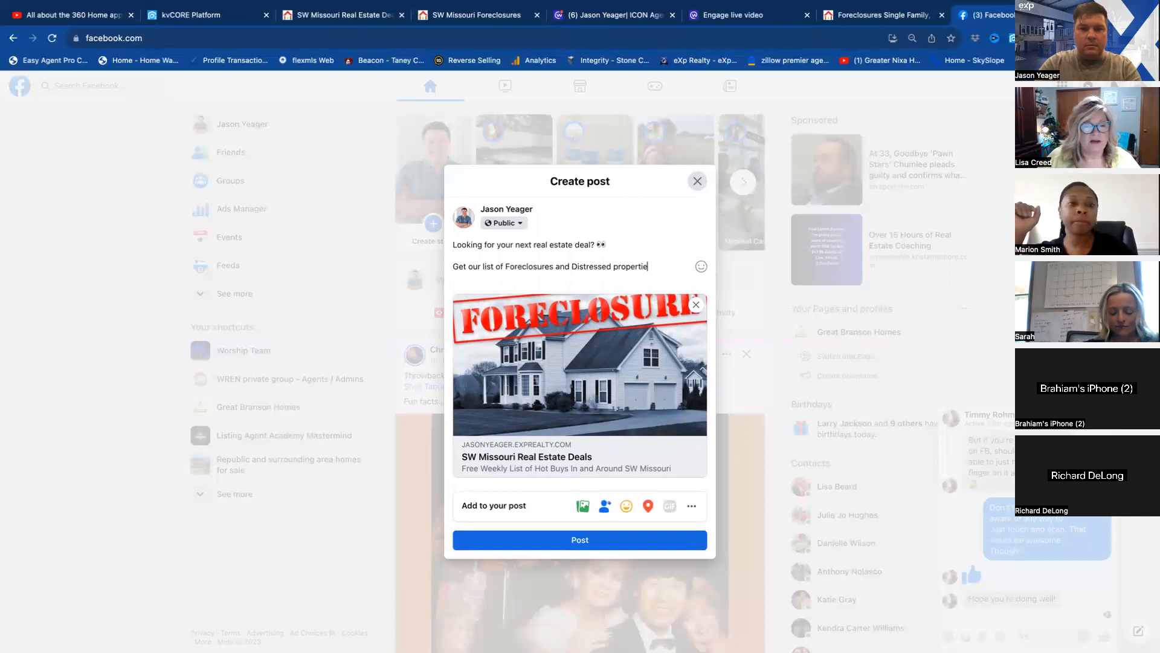
pyautogui.write('s s')
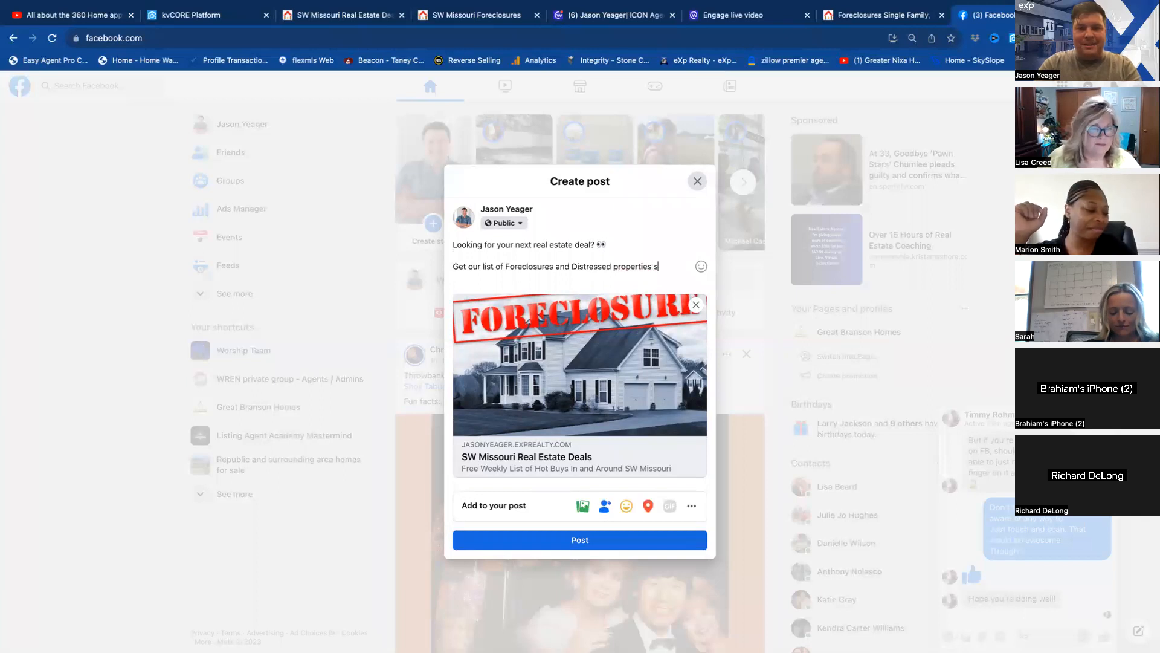
pyautogui.write('ent to you')
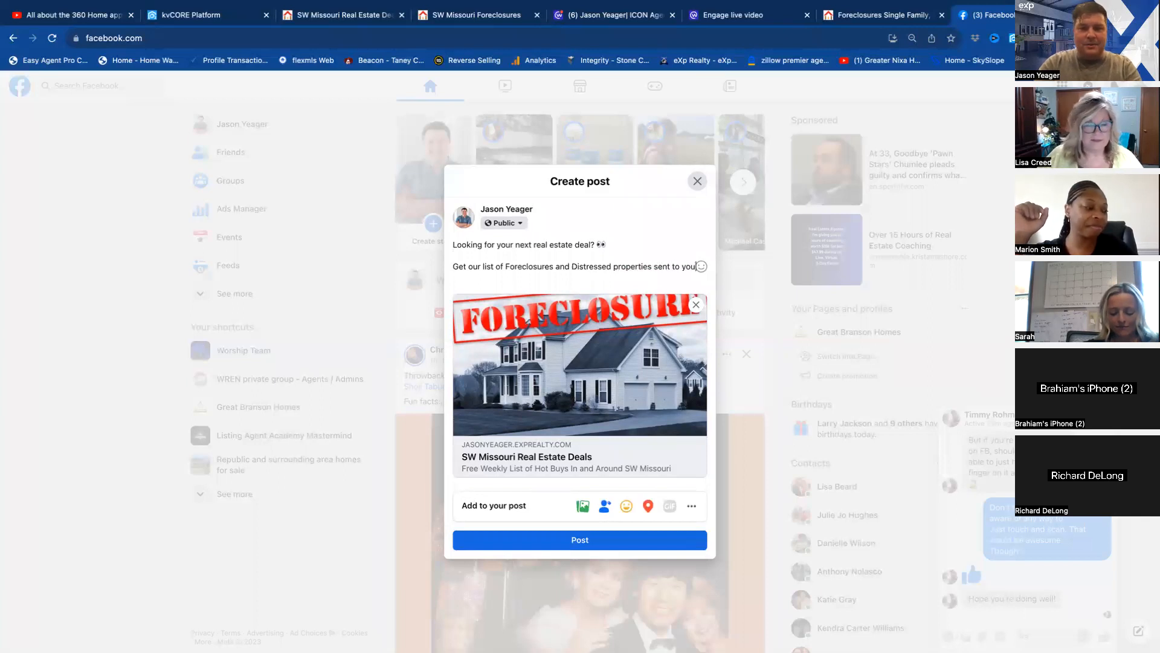
pyautogui.write(' weekly!')
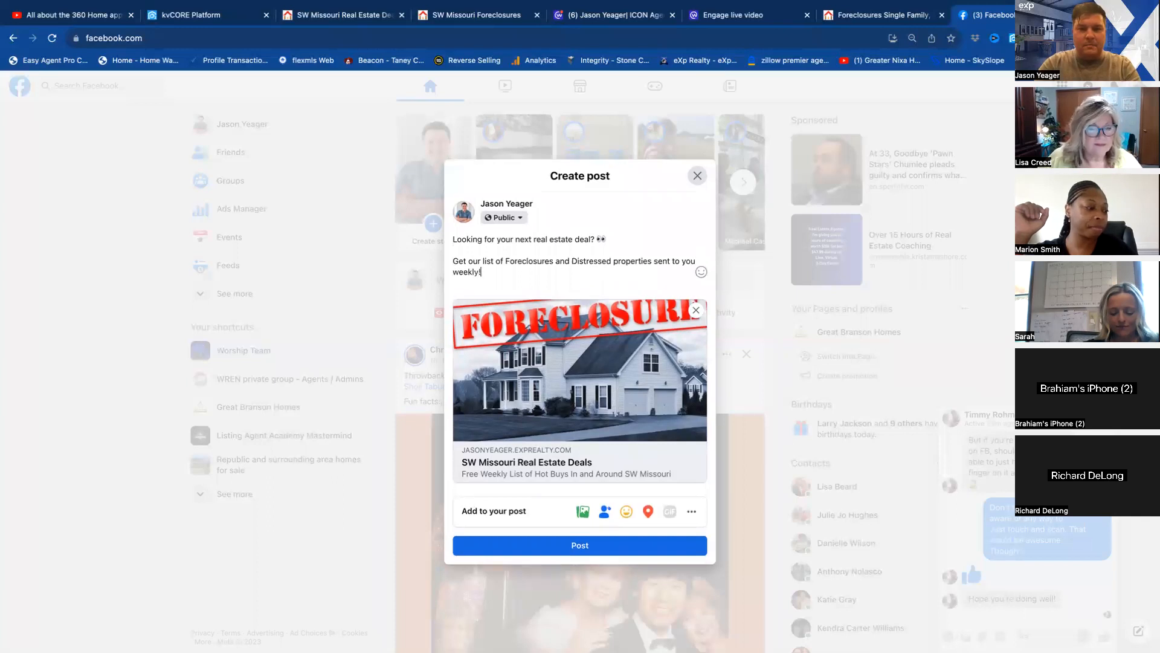
# Add two pointing-down hand emojis after "weekly!" at the end of the post text.
pyautogui.rightClick(496, 275)
pyautogui.click(554, 332)
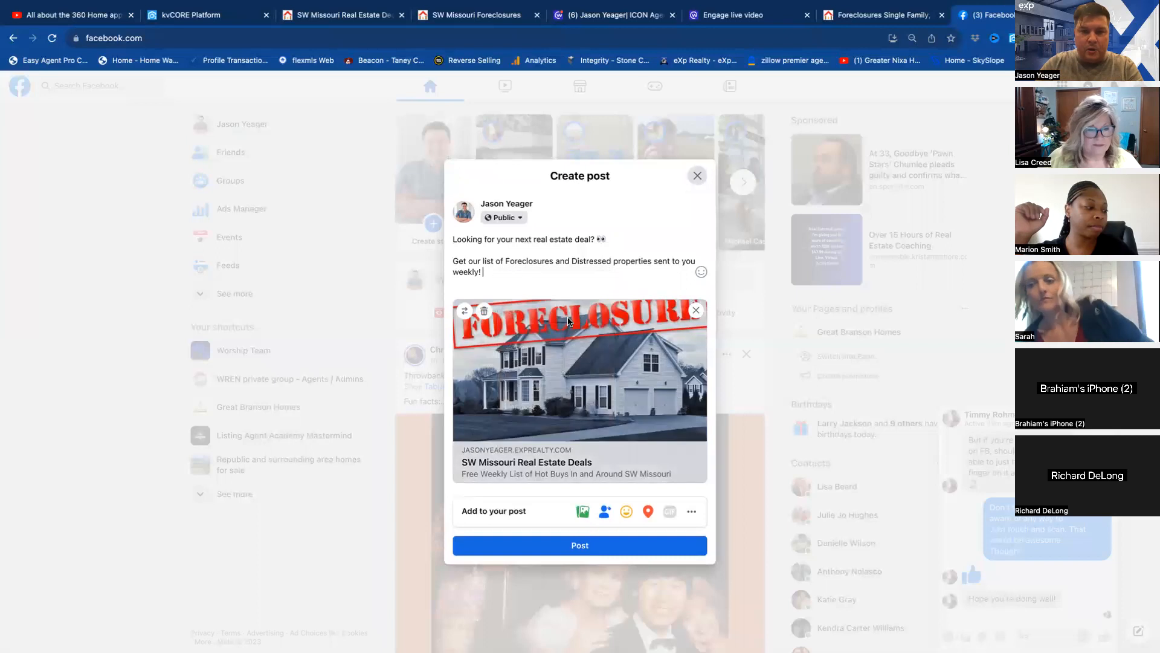
pyautogui.click(467, 311)
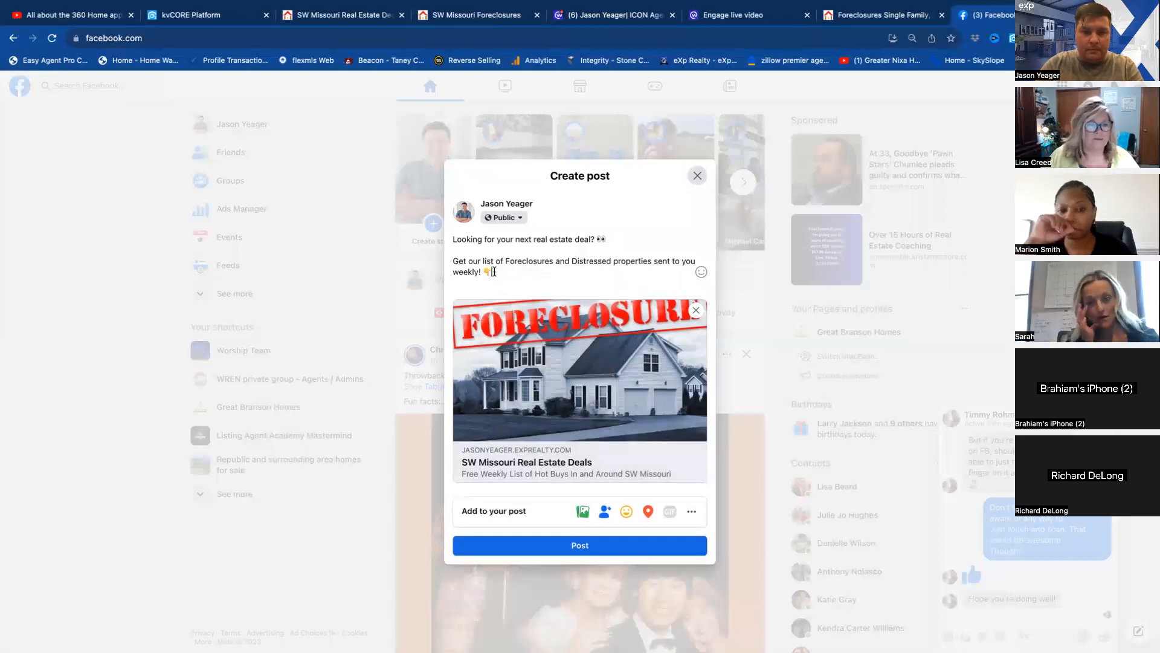
pyautogui.rightClick(494, 272)
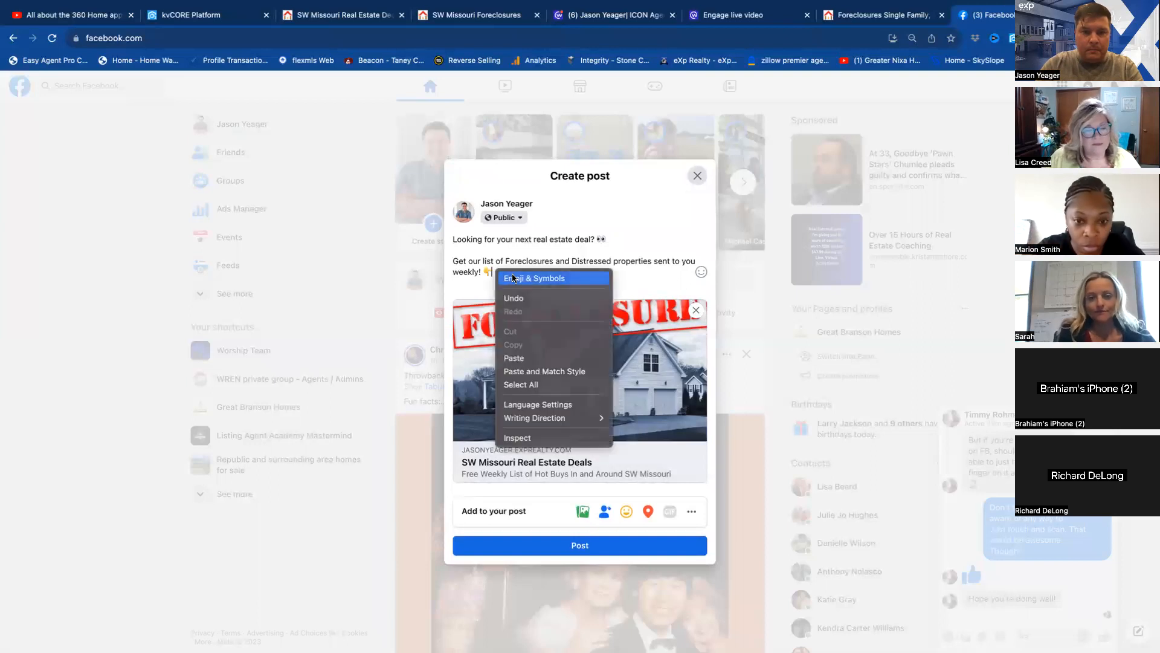
pyautogui.click(510, 278)
pyautogui.click(414, 309)
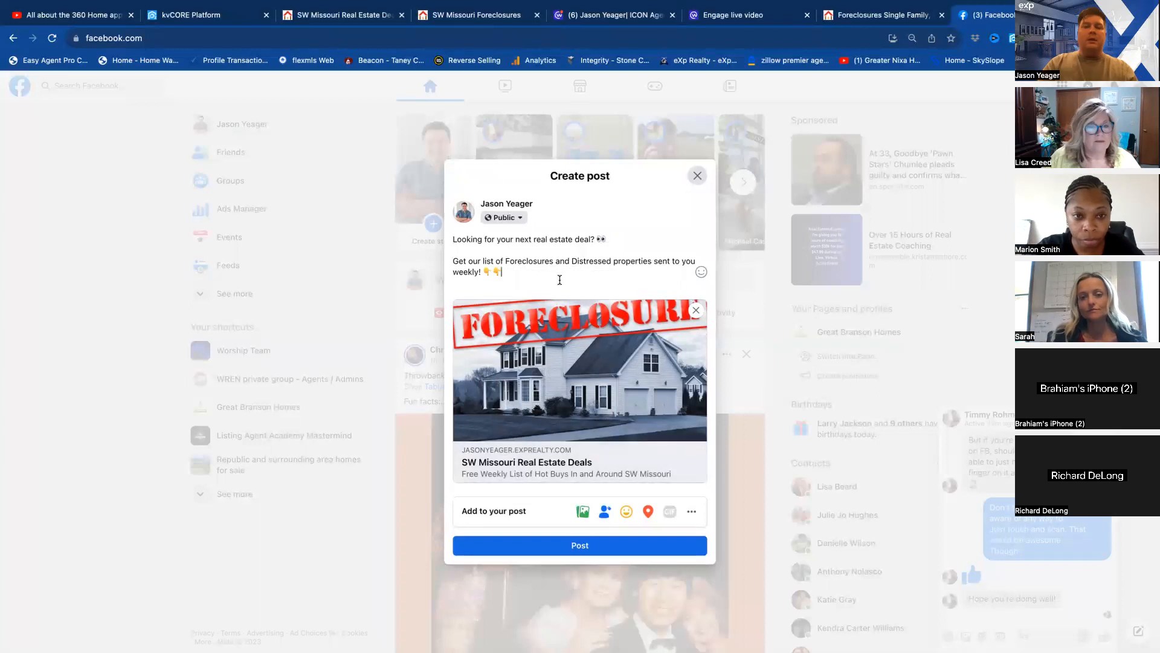